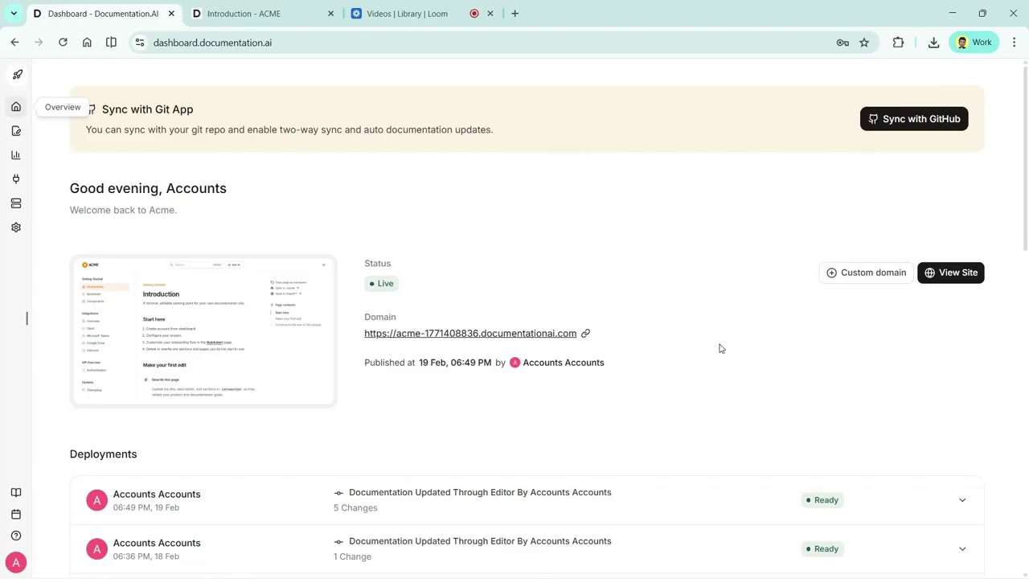
Replace step 2 of the Introduction Start here list with 'Go to settings and open project, then copy your porject id.'
{"action": "scroll", "coordinate": [719, 347], "scroll_direction": "down", "scroll_amount": 2}
{"action": "scroll", "coordinate": [533, 269], "scroll_direction": "up", "scroll_amount": 2}
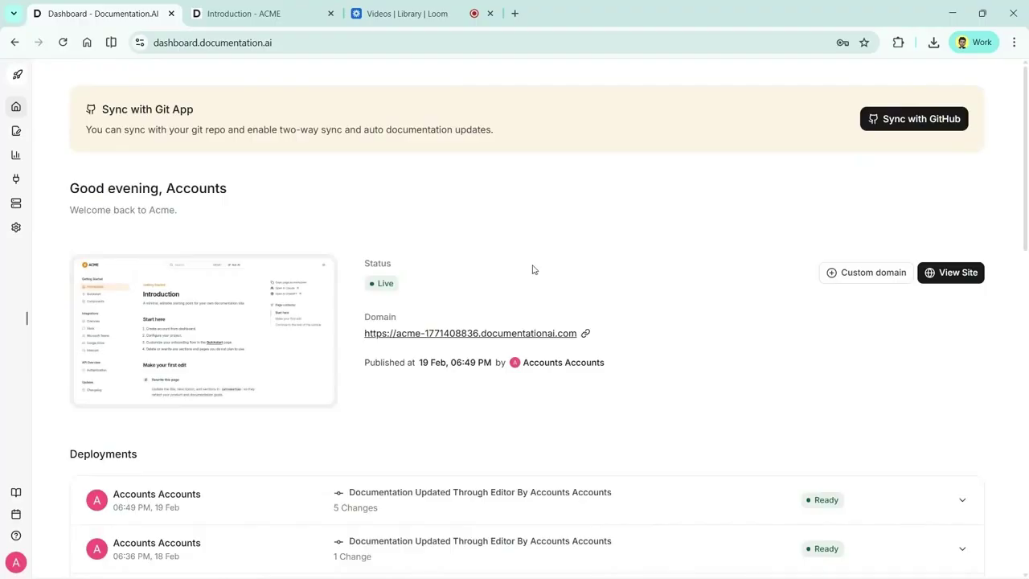
{"action": "scroll", "coordinate": [532, 269], "scroll_direction": "down", "scroll_amount": 1}
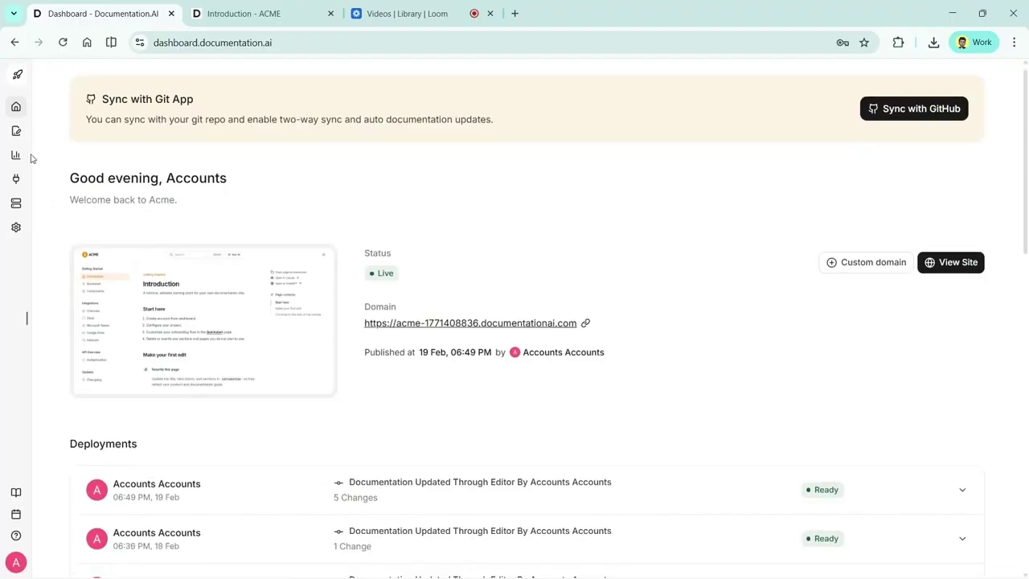
{"action": "left_click", "coordinate": [16, 130]}
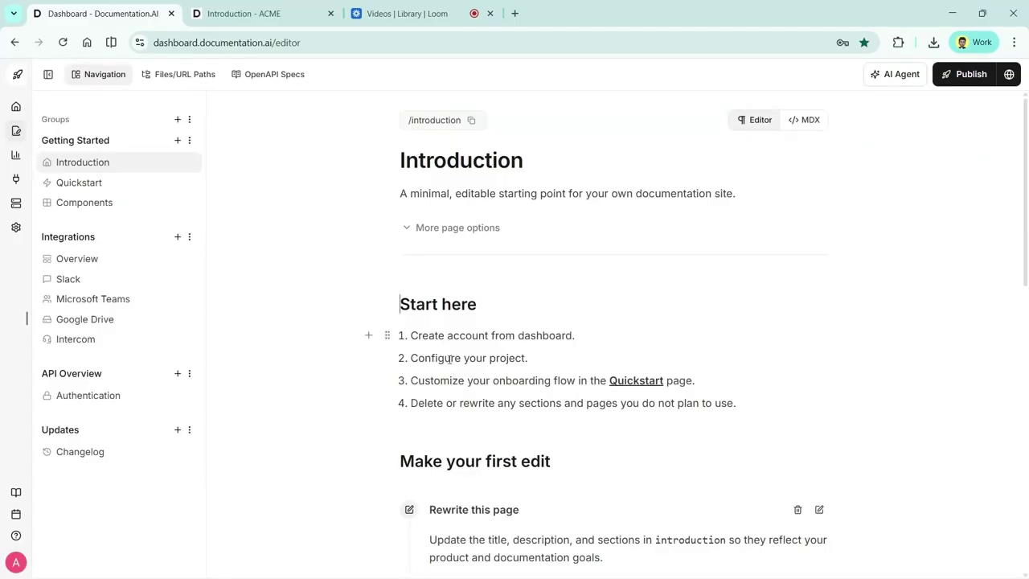
{"action": "left_click_drag", "start_coordinate": [427, 358], "coordinate": [540, 360]}
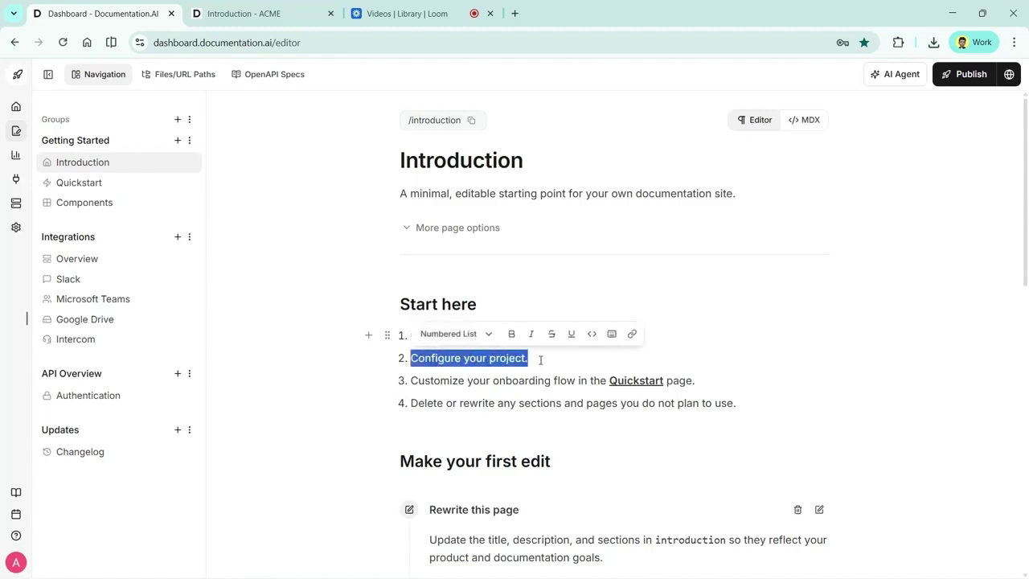
{"action": "triple_click", "coordinate": [526, 355]}
{"action": "key", "text": "BackSpace"}
{"action": "type", "text": "G"}
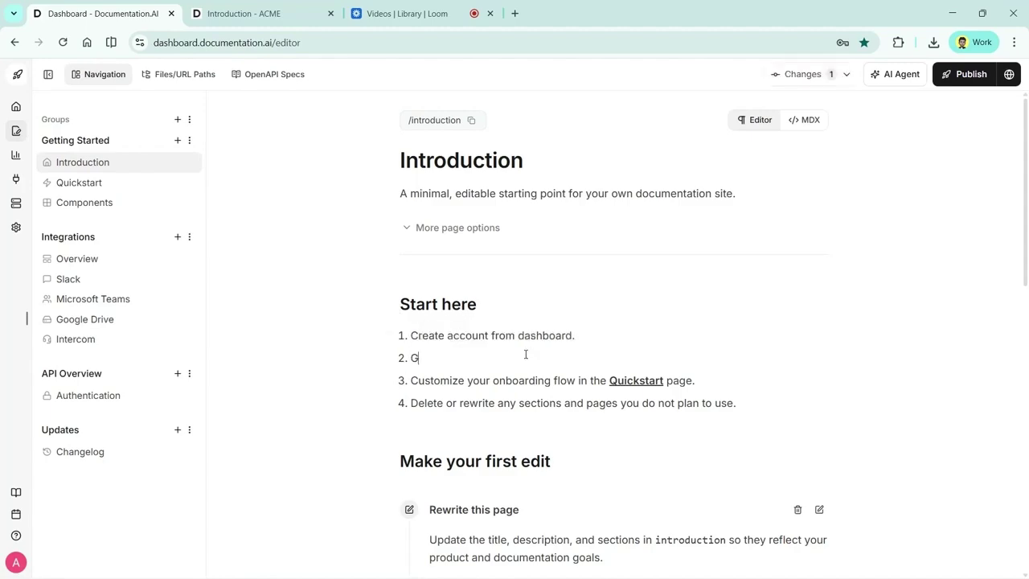
{"action": "type", "text": "o to settings and open project, then"}
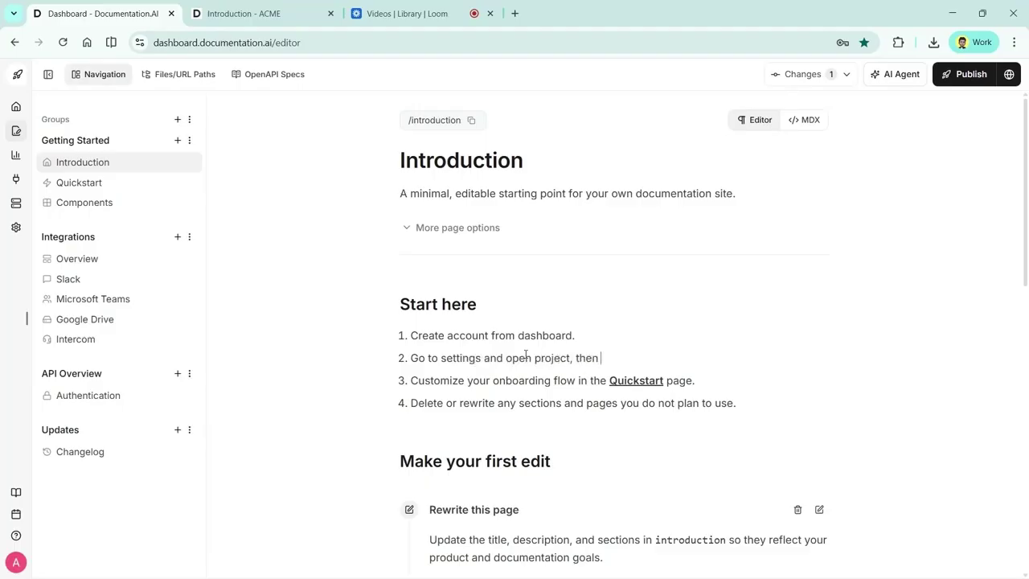
{"action": "type", "text": " copy your porject id."}
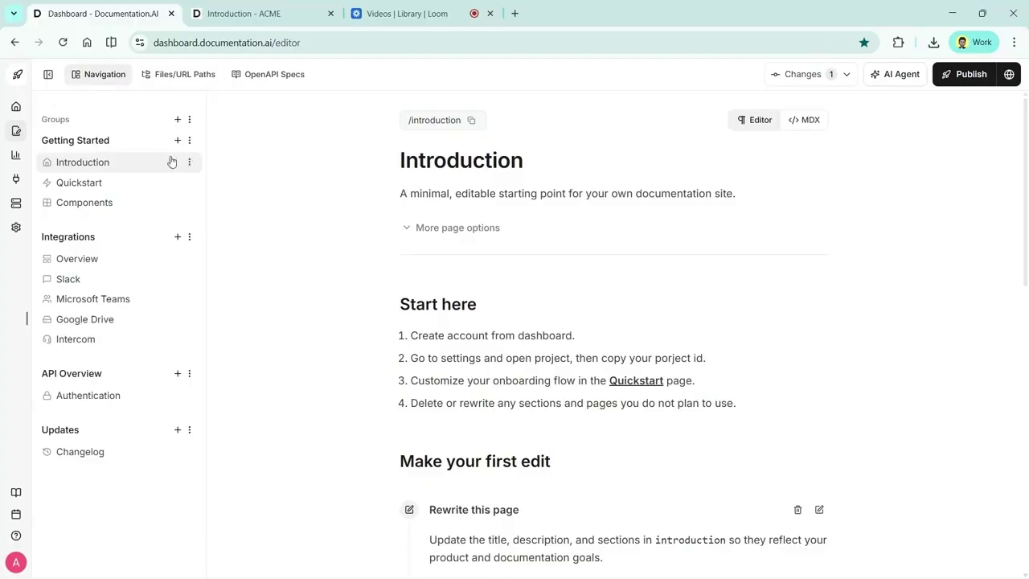
{"action": "left_click", "coordinate": [19, 107]}
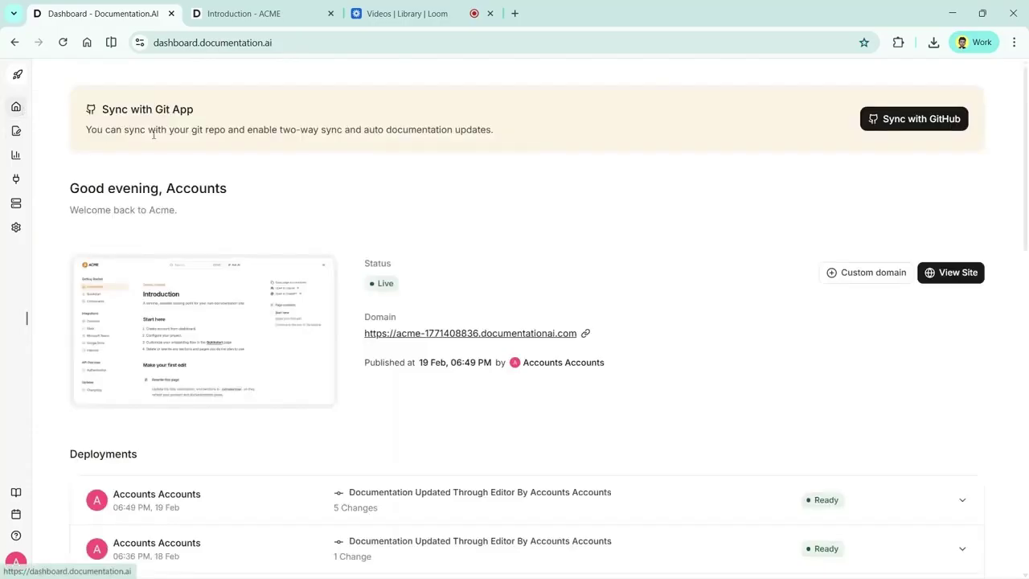
Start syncing the docs with GitHub from the dashboard overview
{"action": "left_click", "coordinate": [934, 128]}
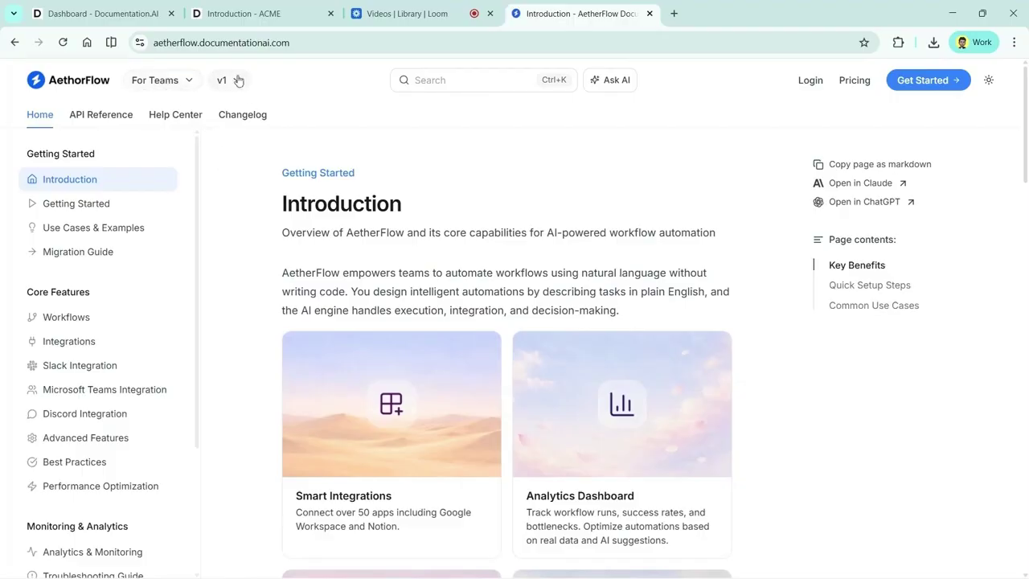
{"action": "left_click", "coordinate": [183, 85]}
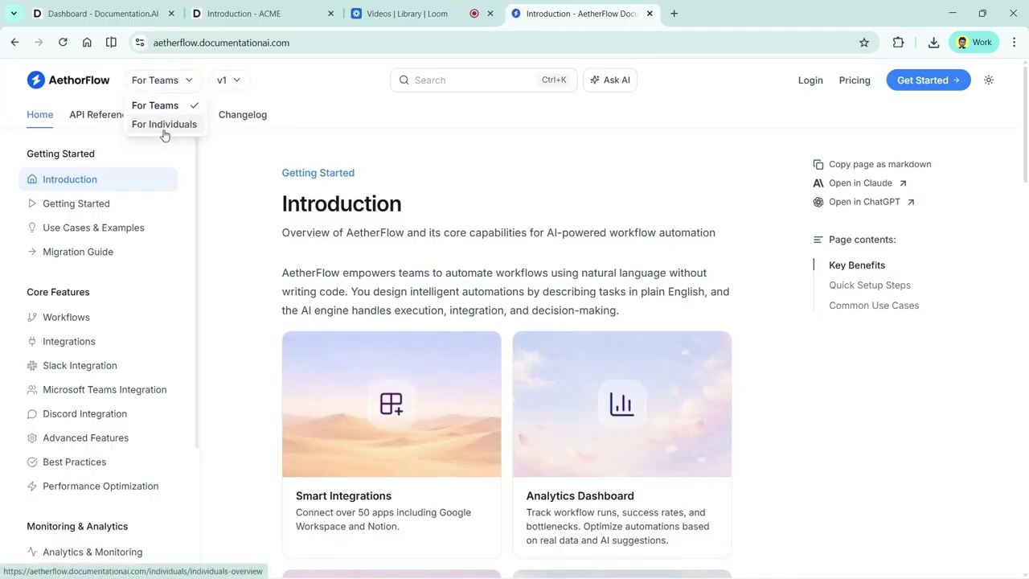
{"action": "left_click", "coordinate": [262, 180]}
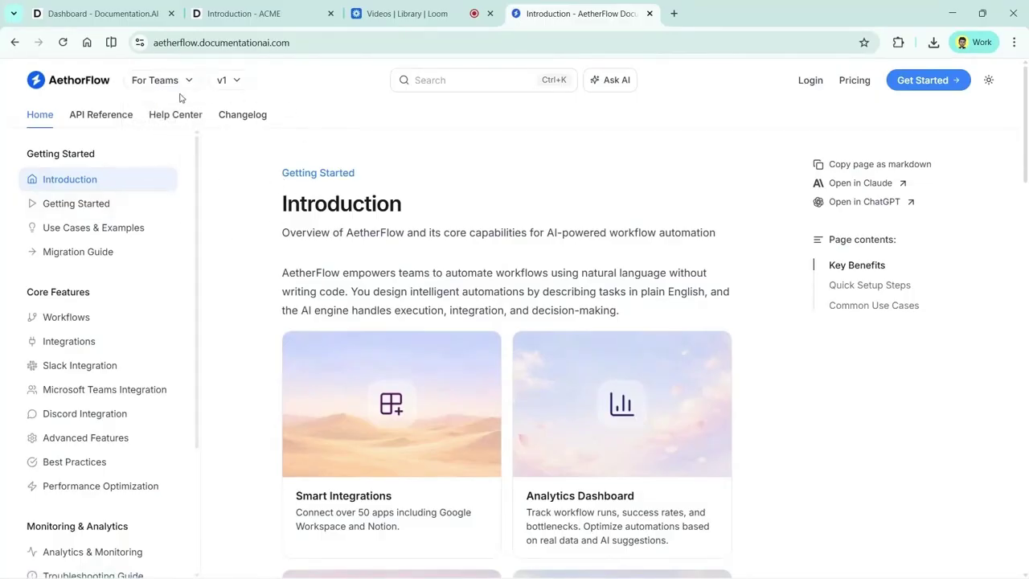
{"action": "left_click", "coordinate": [227, 87]}
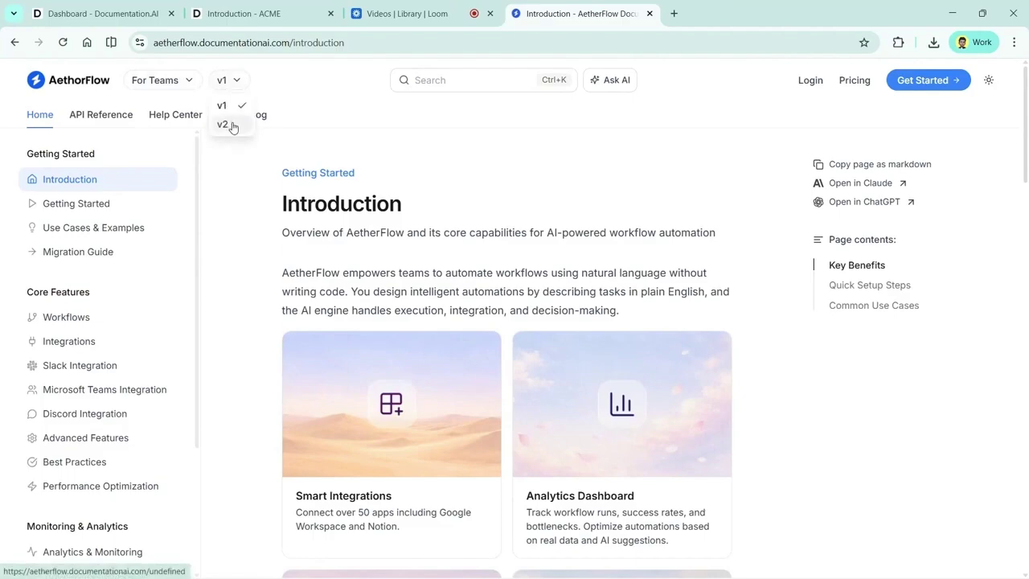
{"action": "left_click", "coordinate": [239, 172]}
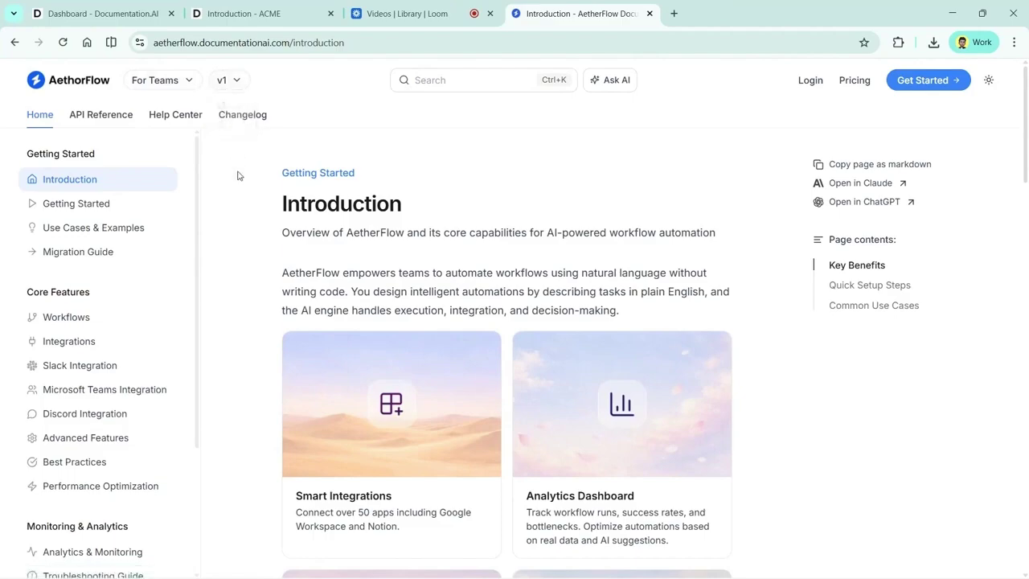
{"action": "left_click", "coordinate": [238, 83]}
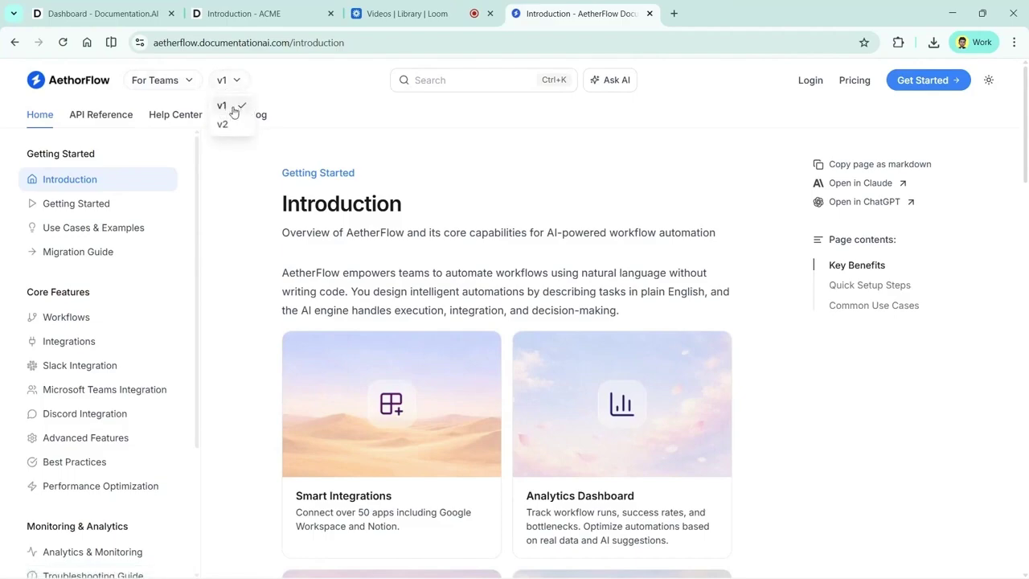
{"action": "left_click", "coordinate": [243, 180]}
{"action": "left_click", "coordinate": [42, 113]}
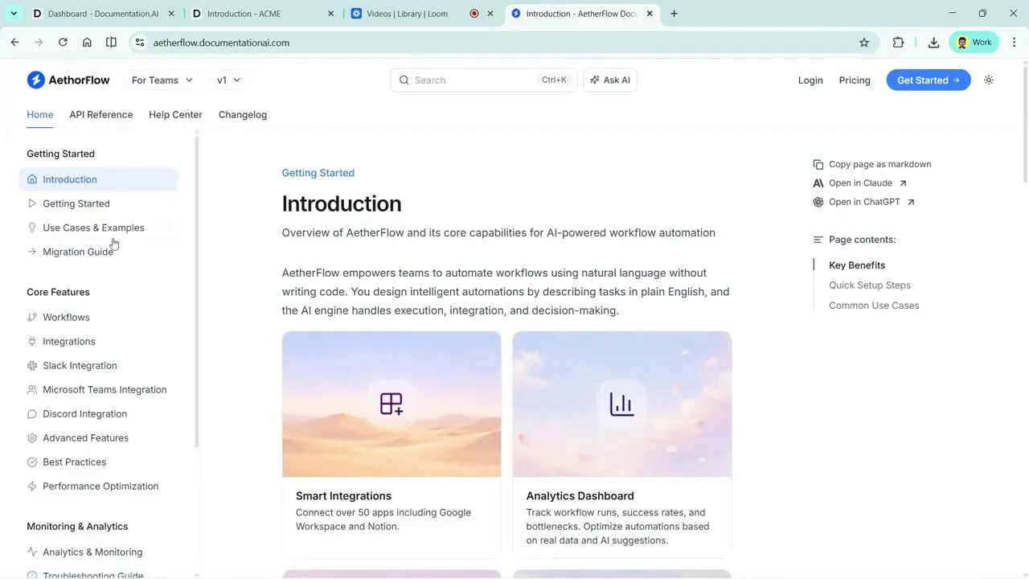
{"action": "scroll", "coordinate": [208, 354], "scroll_direction": "down", "scroll_amount": 2}
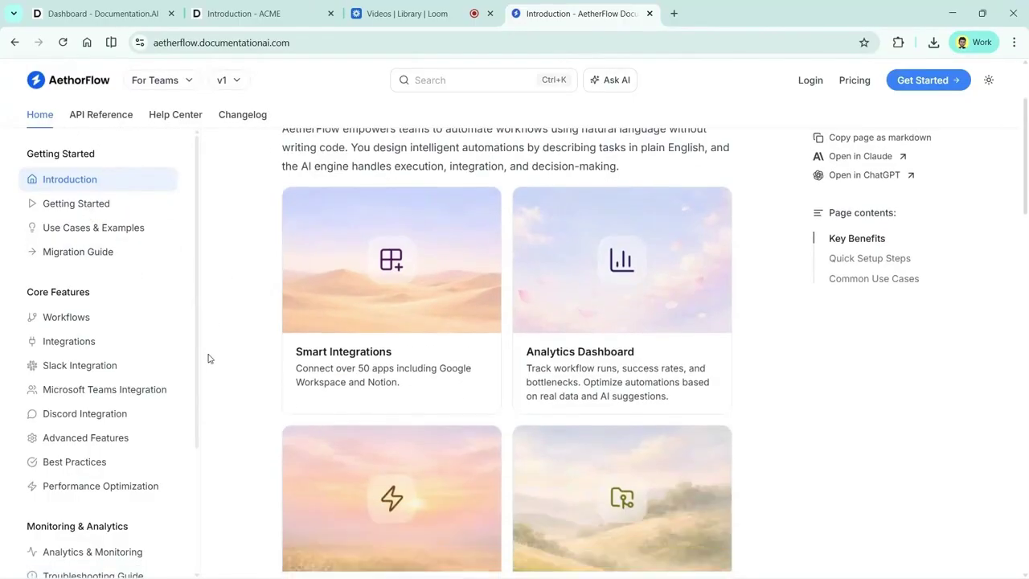
{"action": "scroll", "coordinate": [208, 358], "scroll_direction": "up", "scroll_amount": 2}
{"action": "scroll", "coordinate": [404, 348], "scroll_direction": "down", "scroll_amount": 8}
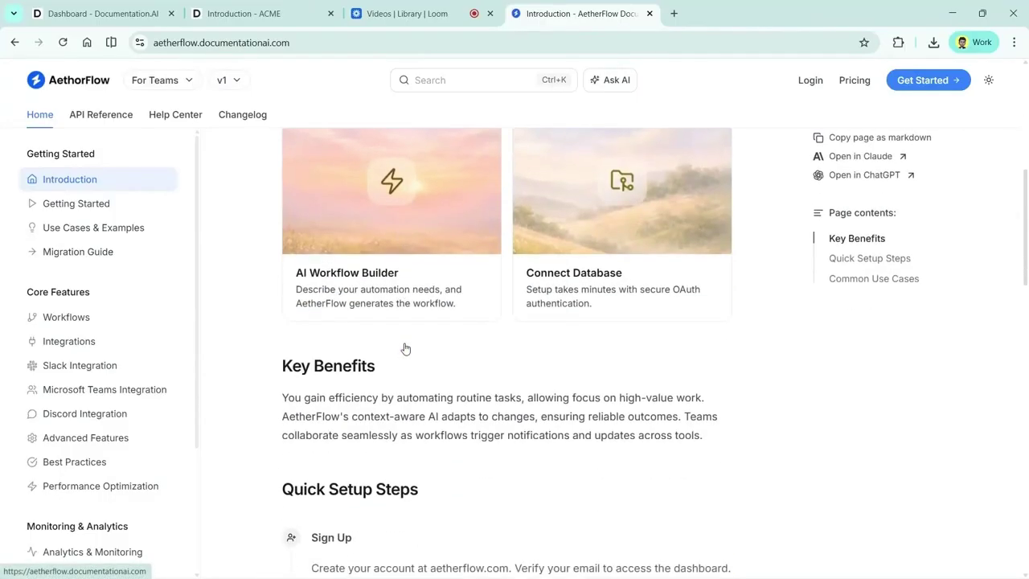
{"action": "scroll", "coordinate": [404, 348], "scroll_direction": "up", "scroll_amount": 2}
{"action": "scroll", "coordinate": [404, 348], "scroll_direction": "up", "scroll_amount": 6}
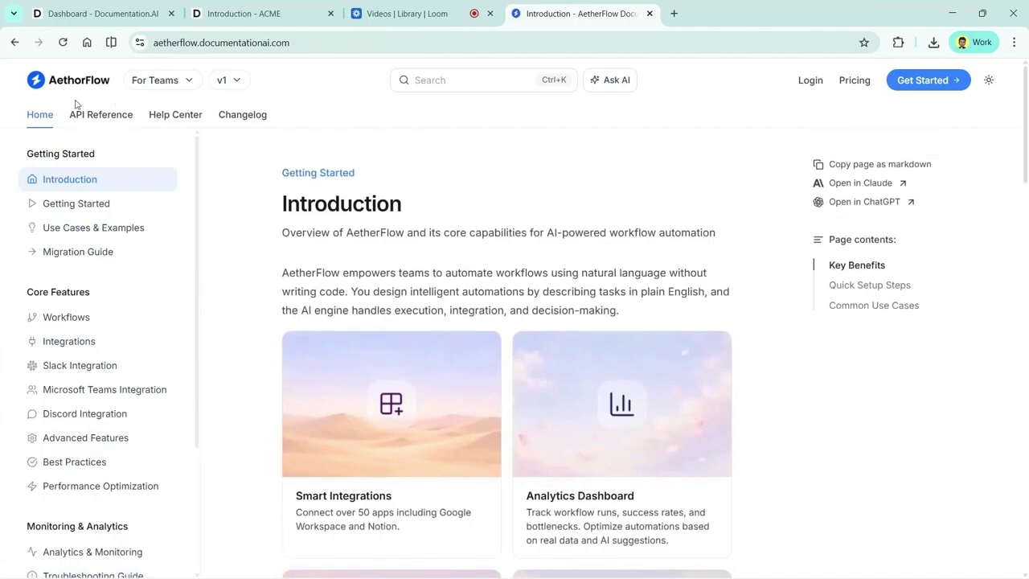
View the 'Create a new workflow' endpoint under Workflows in the API Reference
{"action": "left_click", "coordinate": [96, 116]}
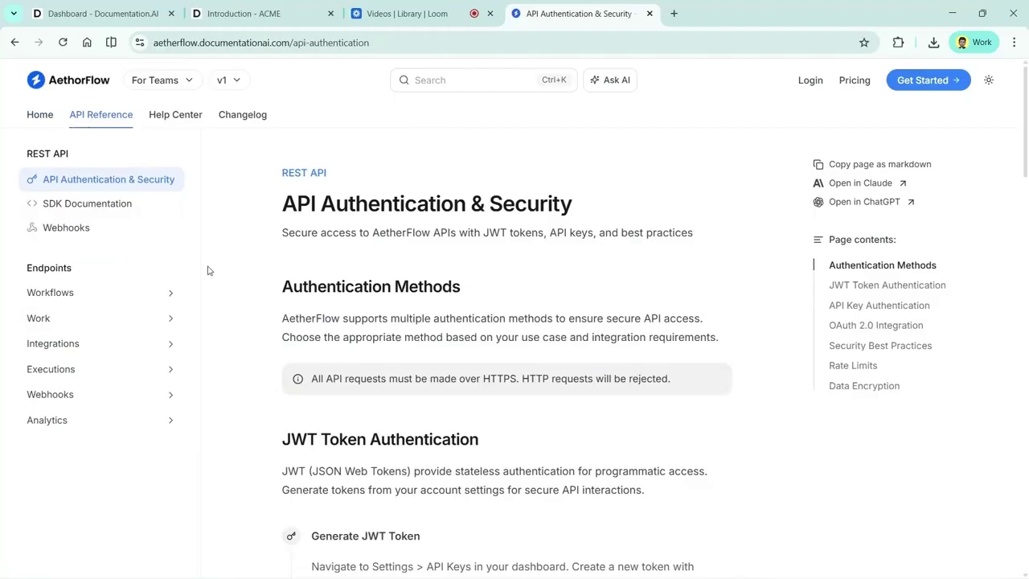
{"action": "left_click", "coordinate": [120, 293]}
{"action": "left_click", "coordinate": [115, 343]}
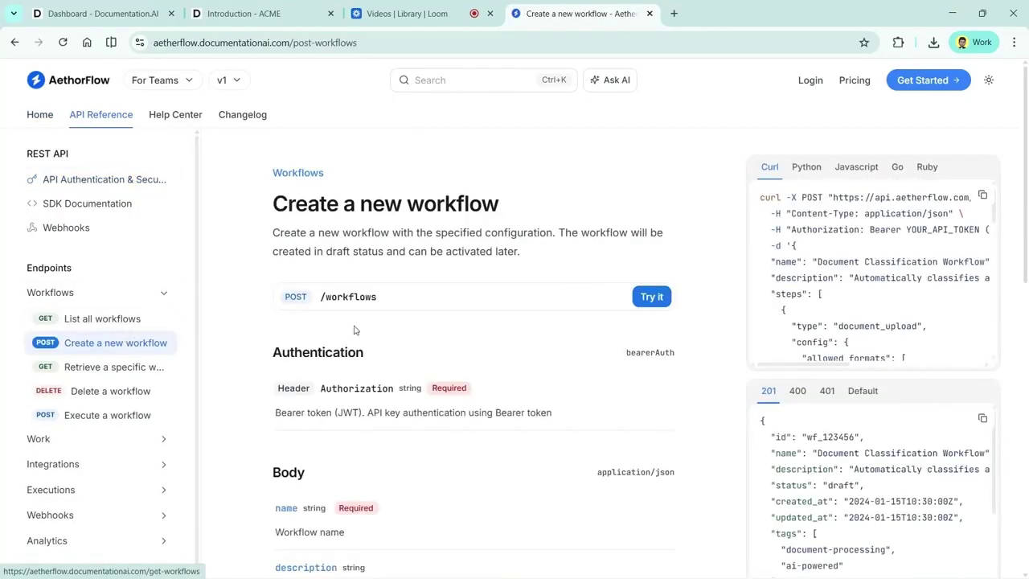
Look through the Help Center and Changelog, return to the docs home, and close the tab
{"action": "left_click", "coordinate": [192, 122]}
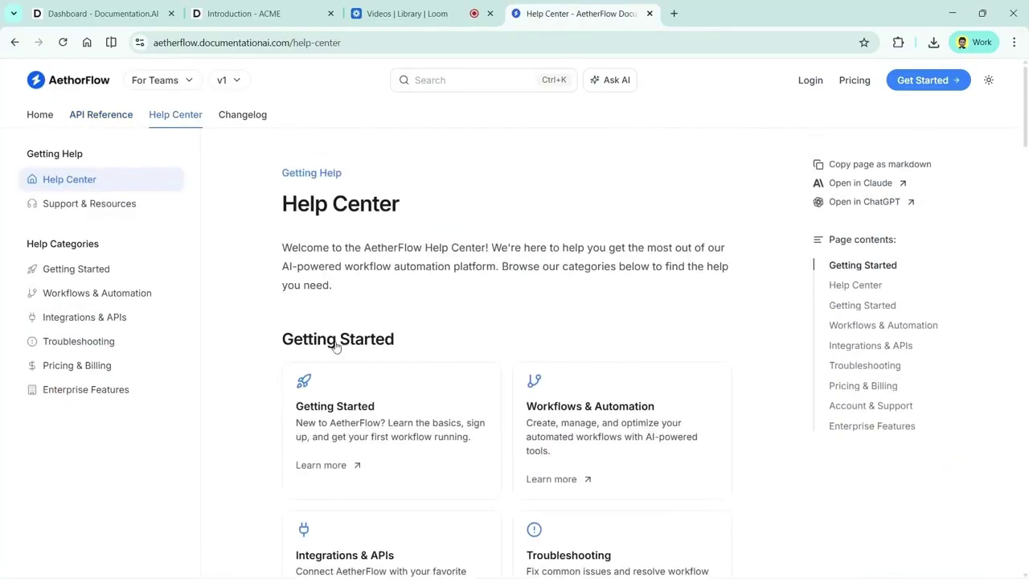
{"action": "left_click", "coordinate": [249, 121]}
{"action": "scroll", "coordinate": [376, 364], "scroll_direction": "down", "scroll_amount": 10}
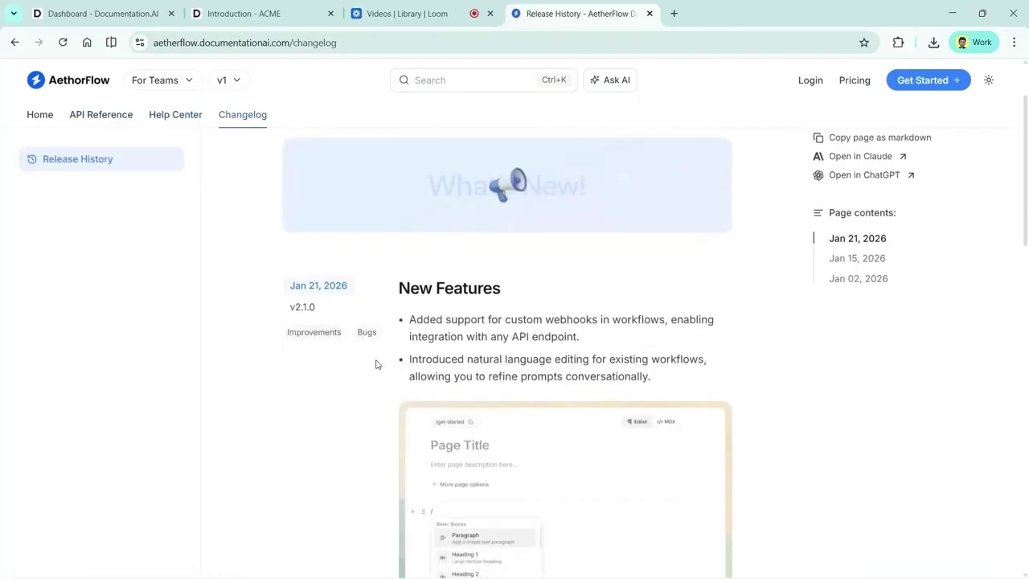
{"action": "scroll", "coordinate": [375, 364], "scroll_direction": "up", "scroll_amount": 10}
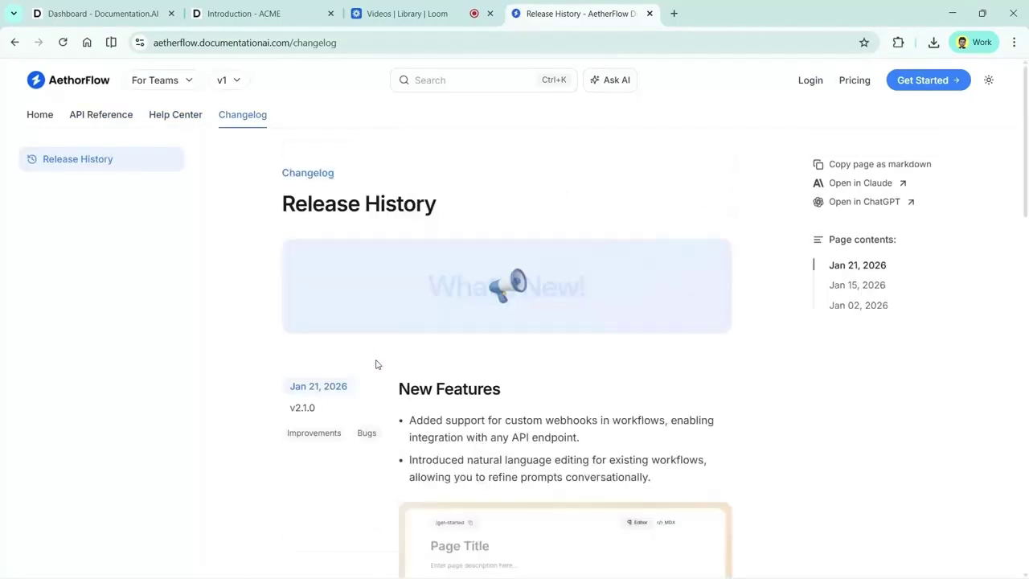
{"action": "left_click", "coordinate": [79, 85]}
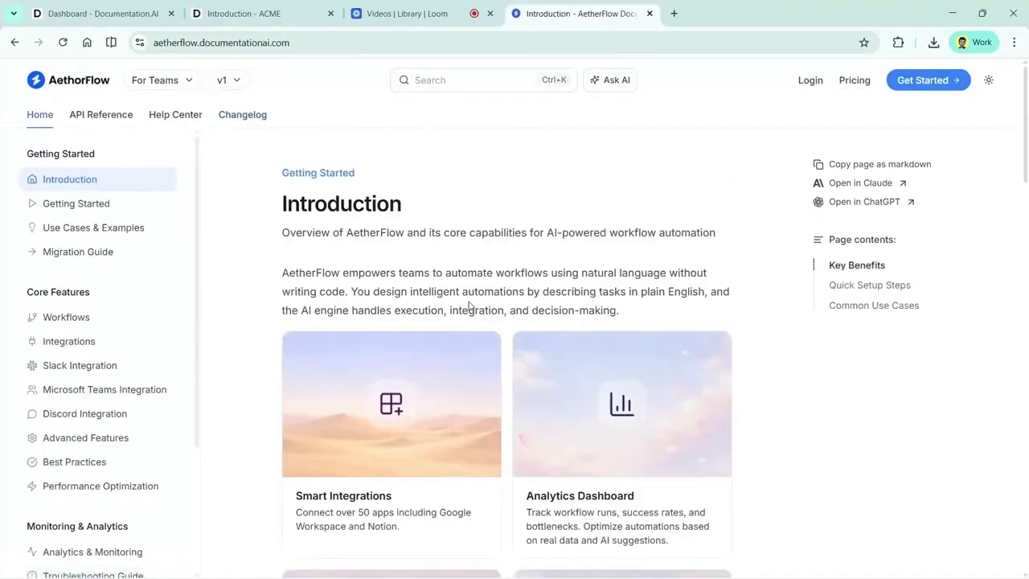
{"action": "key", "text": "ctrl+w"}
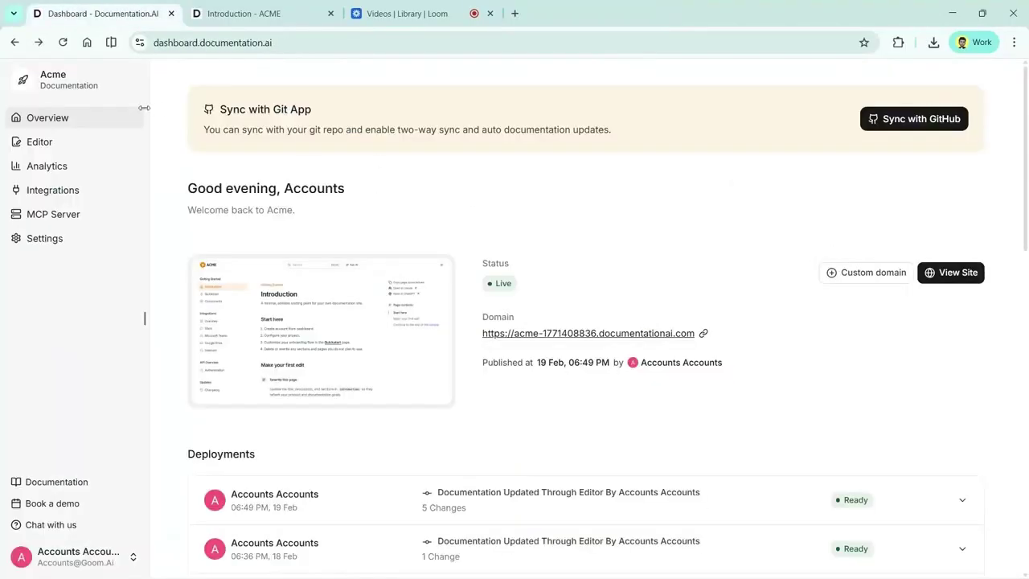
Insert an alert callout block below the Start here list on the Introduction page
{"action": "left_click", "coordinate": [28, 153]}
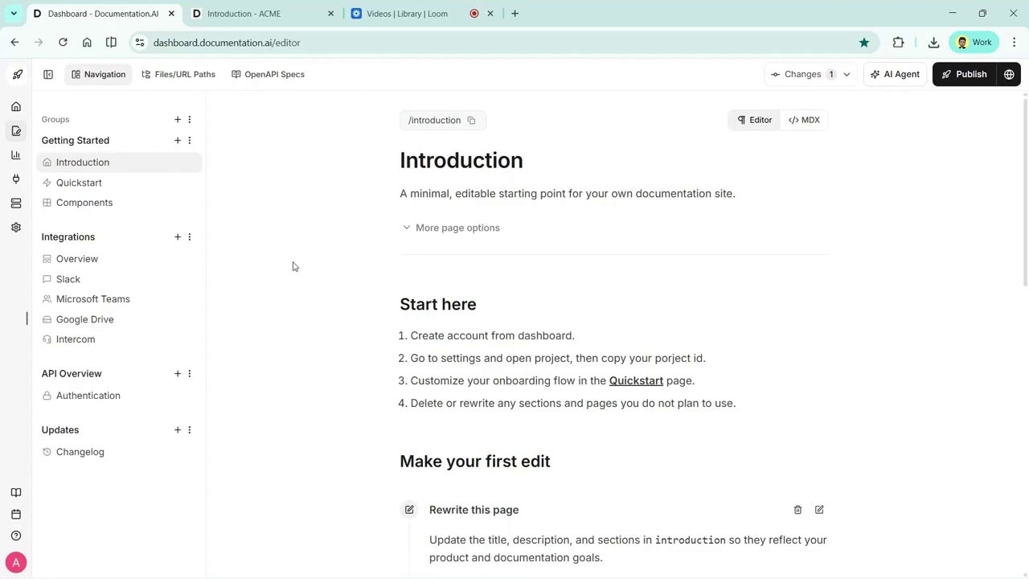
{"action": "left_click", "coordinate": [769, 405]}
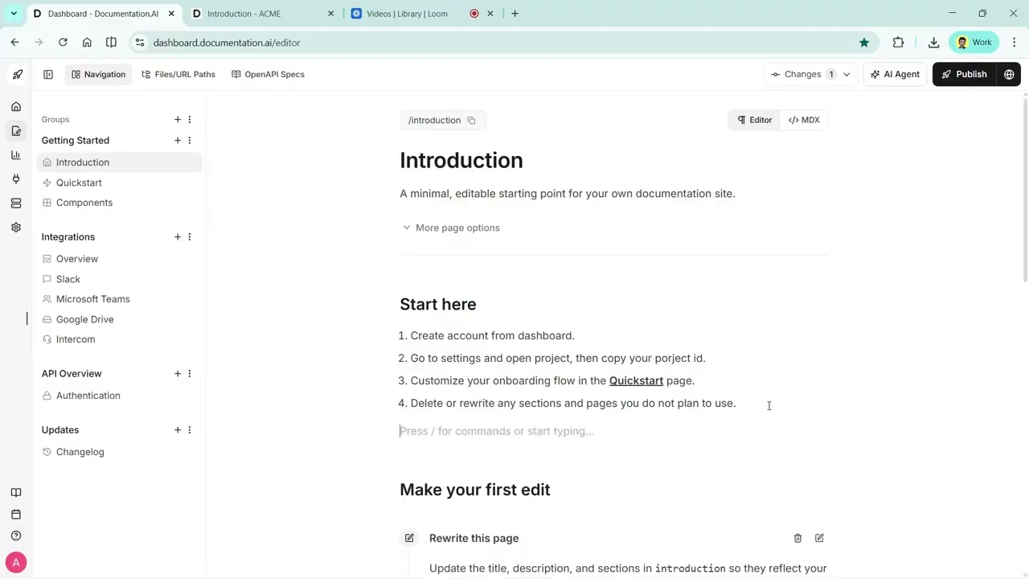
{"action": "scroll", "coordinate": [768, 405], "scroll_direction": "down", "scroll_amount": 4}
{"action": "scroll", "coordinate": [769, 405], "scroll_direction": "up", "scroll_amount": 4}
{"action": "type", "text": "/"}
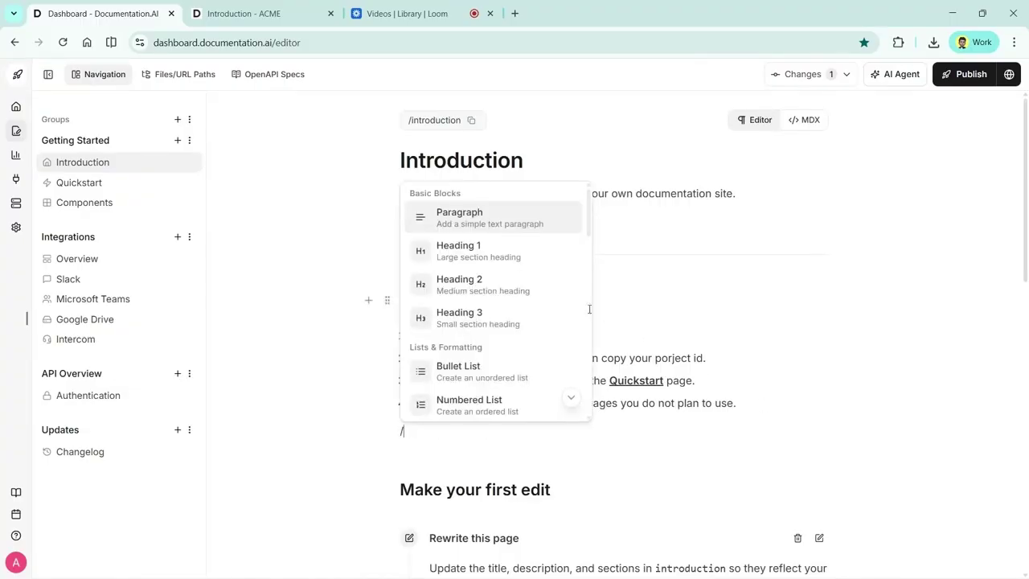
{"action": "scroll", "coordinate": [529, 304], "scroll_direction": "down", "scroll_amount": 6}
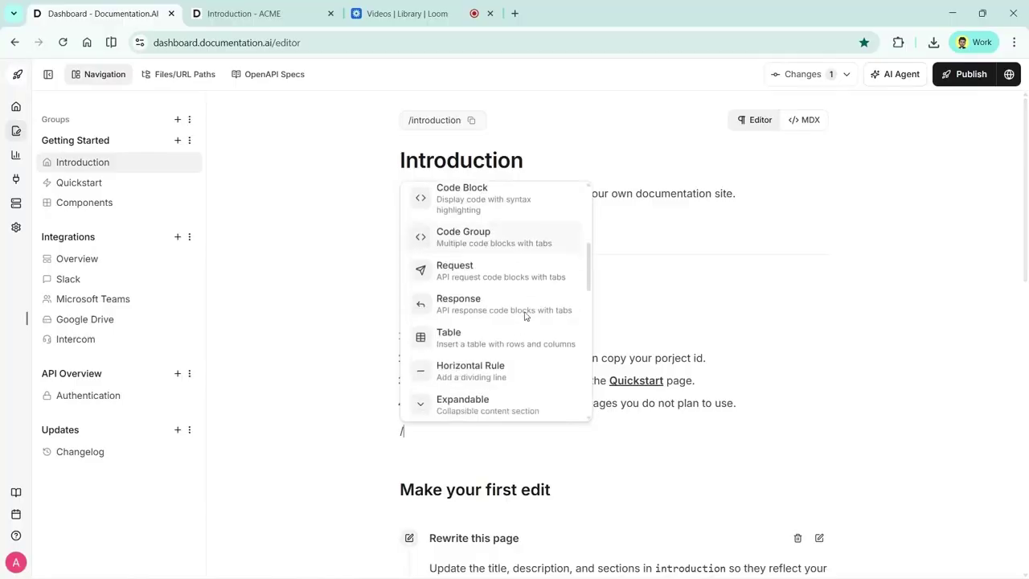
{"action": "scroll", "coordinate": [498, 290], "scroll_direction": "up", "scroll_amount": 4}
{"action": "left_click", "coordinate": [450, 266]}
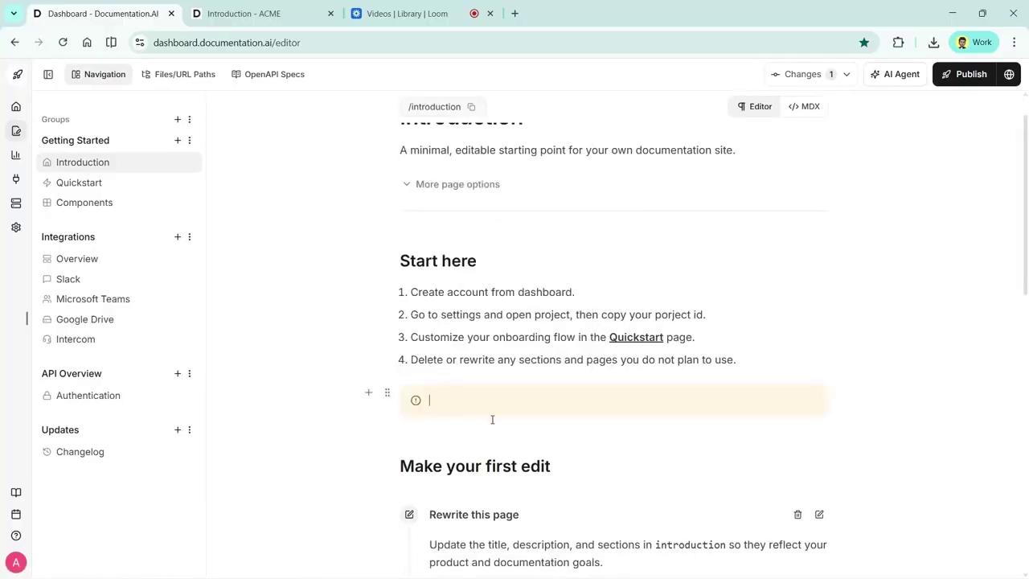
Fill the callout with 'Never share your production acces token in chat.' and scroll to the sample cards
{"action": "type", "text": "Never share your production acces tok"}
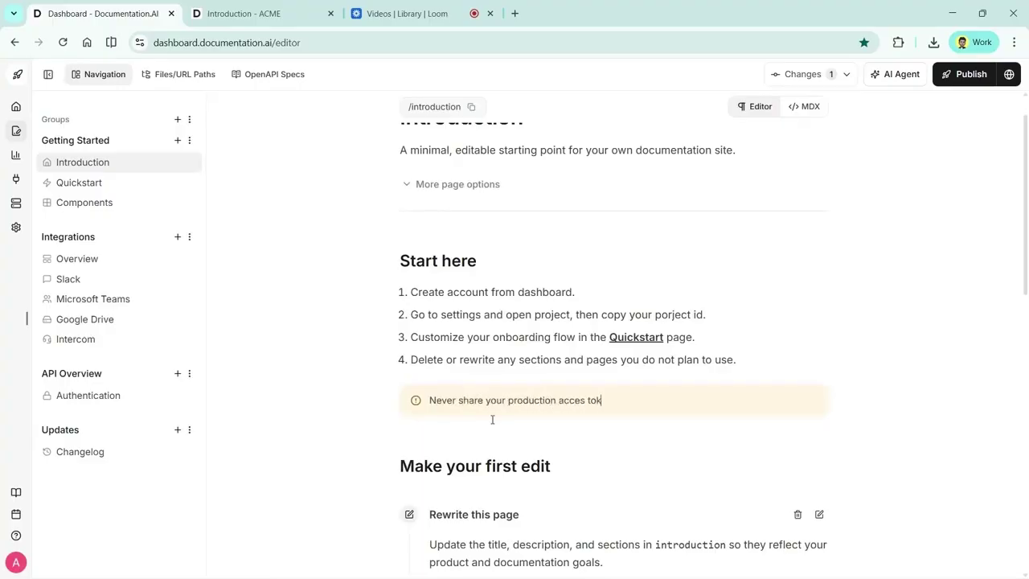
{"action": "type", "text": "en in chat."}
{"action": "scroll", "coordinate": [724, 410], "scroll_direction": "down", "scroll_amount": 1}
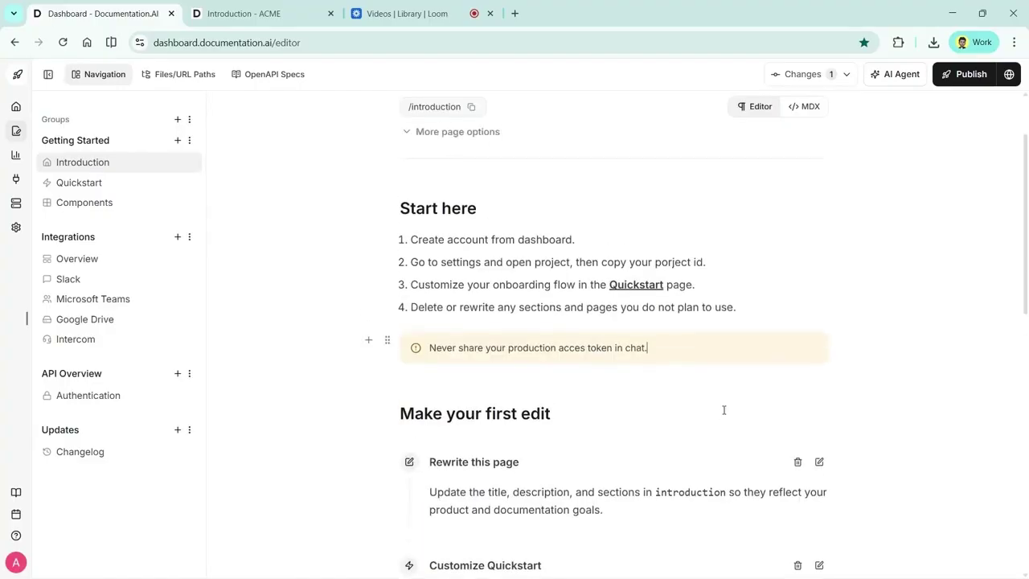
{"action": "scroll", "coordinate": [723, 410], "scroll_direction": "down", "scroll_amount": 3}
{"action": "scroll", "coordinate": [724, 410], "scroll_direction": "up", "scroll_amount": 3}
{"action": "scroll", "coordinate": [724, 410], "scroll_direction": "down", "scroll_amount": 3}
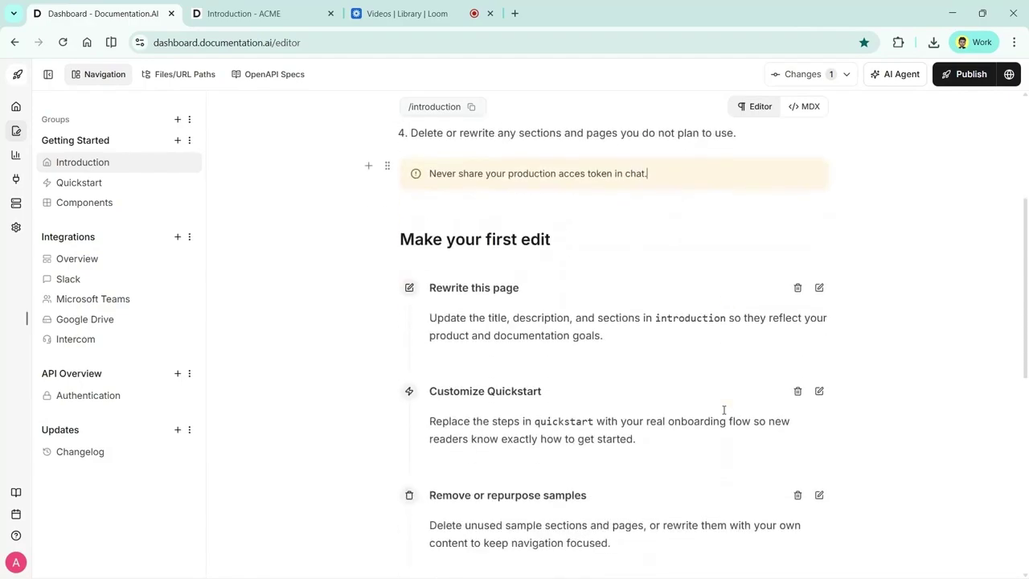
{"action": "scroll", "coordinate": [724, 410], "scroll_direction": "down", "scroll_amount": 5}
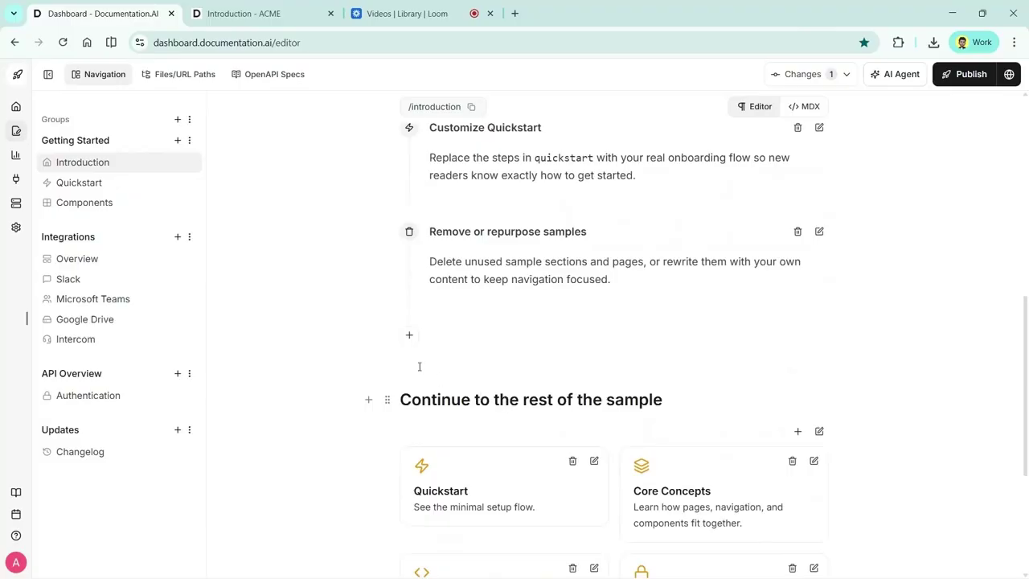
Insert a Tabs block on a new line above the 'Continue to the rest of the sample' heading
{"action": "left_click", "coordinate": [408, 392]}
{"action": "key", "text": "Return"}
{"action": "type", "text": "/tabs"}
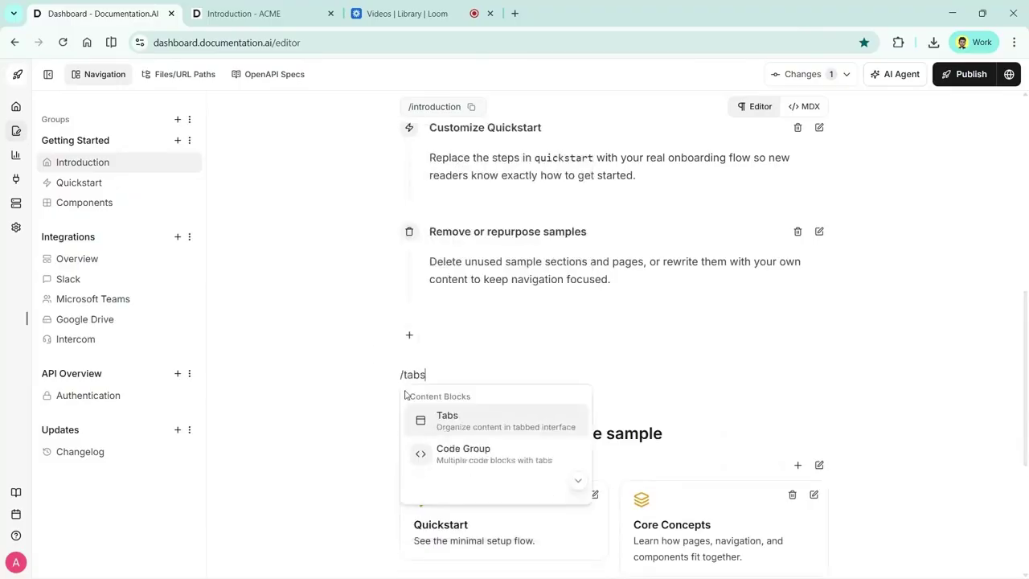
{"action": "key", "text": "Return"}
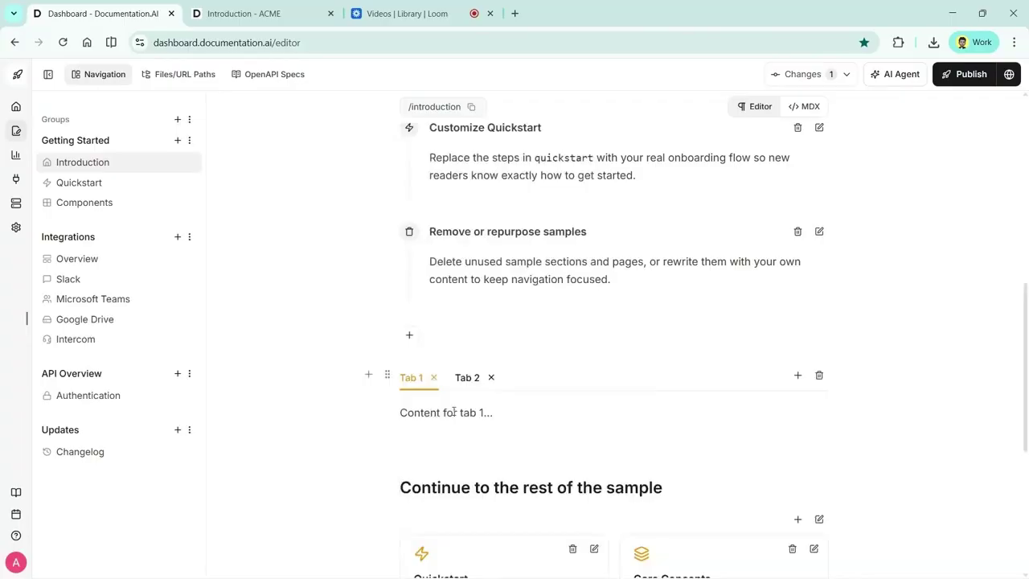
Name the tabs Web app and Mobile app, and add a third tab named Admin Dashboard
{"action": "double_click", "coordinate": [414, 377]}
{"action": "type", "text": "Web app"}
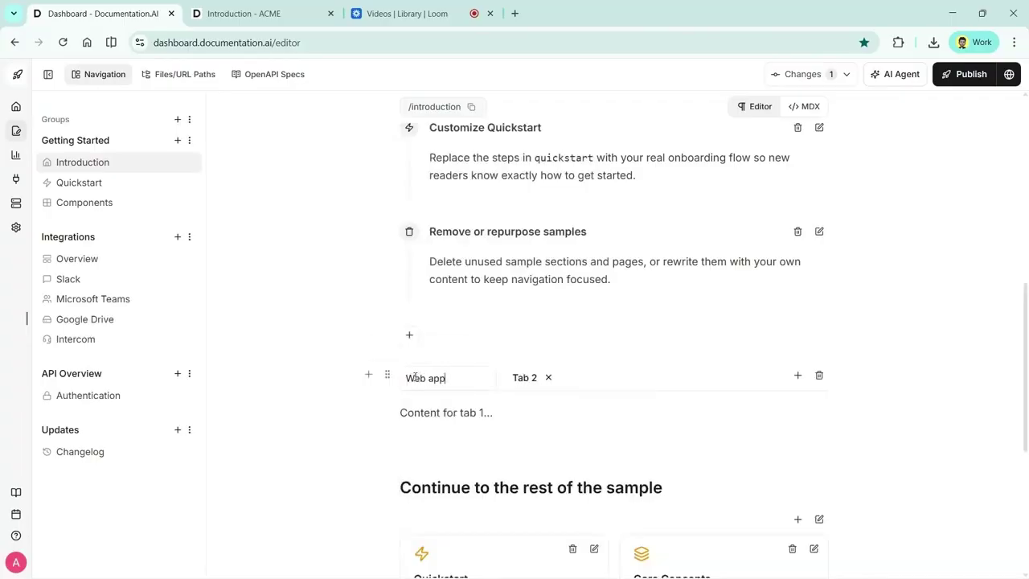
{"action": "key", "text": "Return"}
{"action": "double_click", "coordinate": [484, 377]}
{"action": "type", "text": "MObi"}
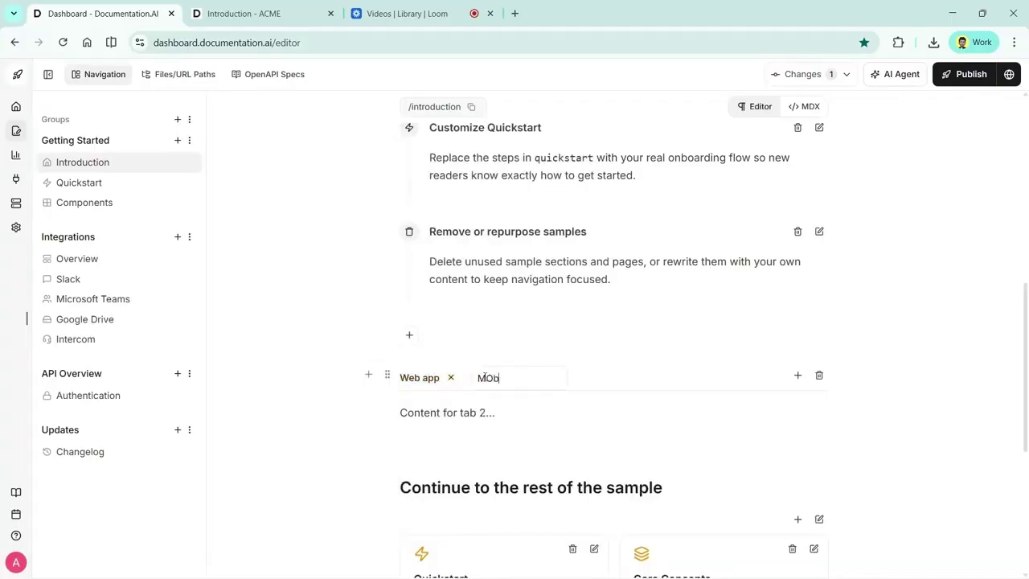
{"action": "key", "text": "ctrl+a"}
{"action": "type", "text": "Mobile app"}
{"action": "key", "text": "Return"}
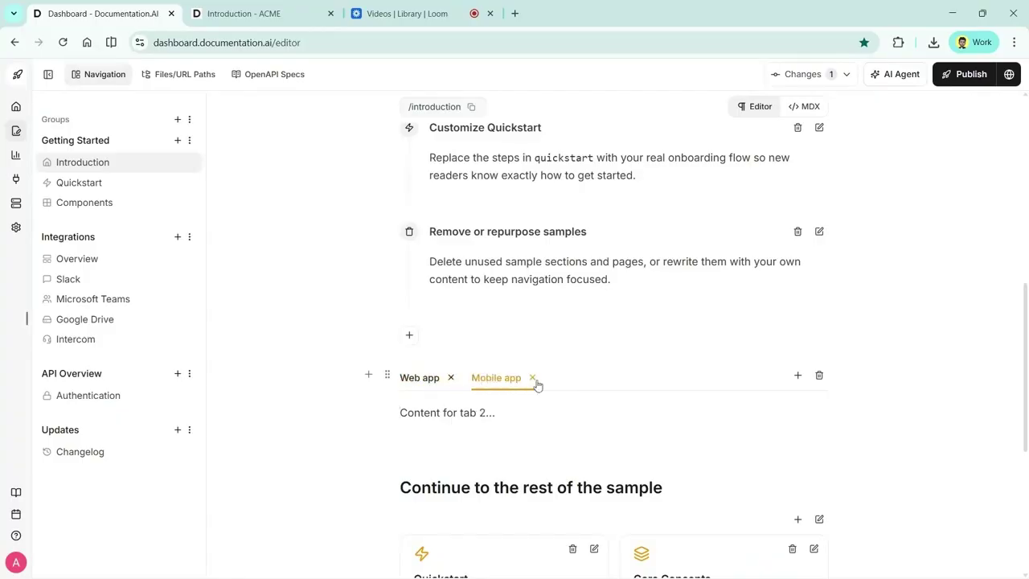
{"action": "left_click", "coordinate": [798, 376]}
{"action": "double_click", "coordinate": [570, 378]}
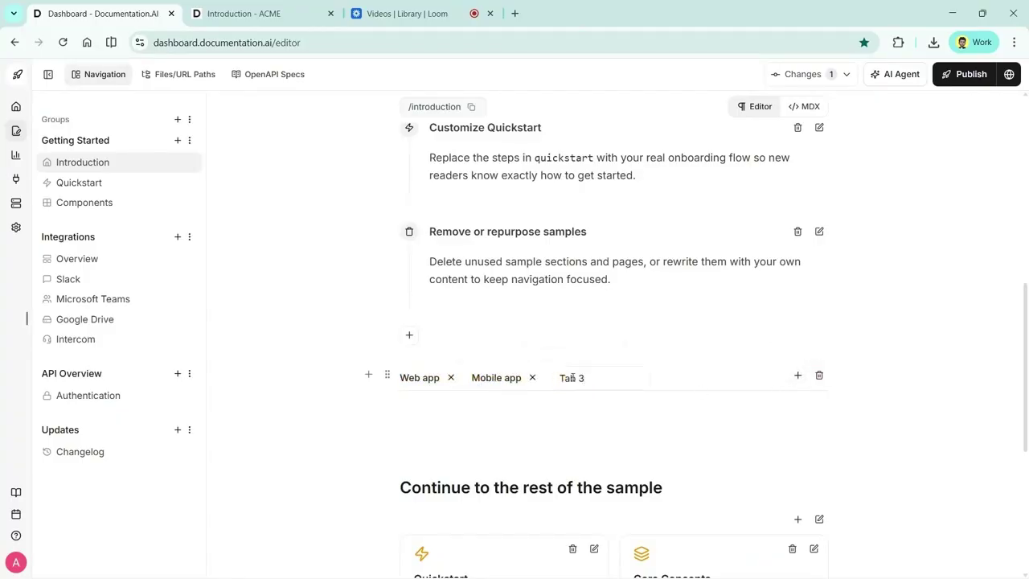
{"action": "type", "text": "Admin Dashboard"}
{"action": "left_click", "coordinate": [450, 386]}
Add a heading reading 'Title' inside the Web app tab
{"action": "left_click", "coordinate": [495, 379]}
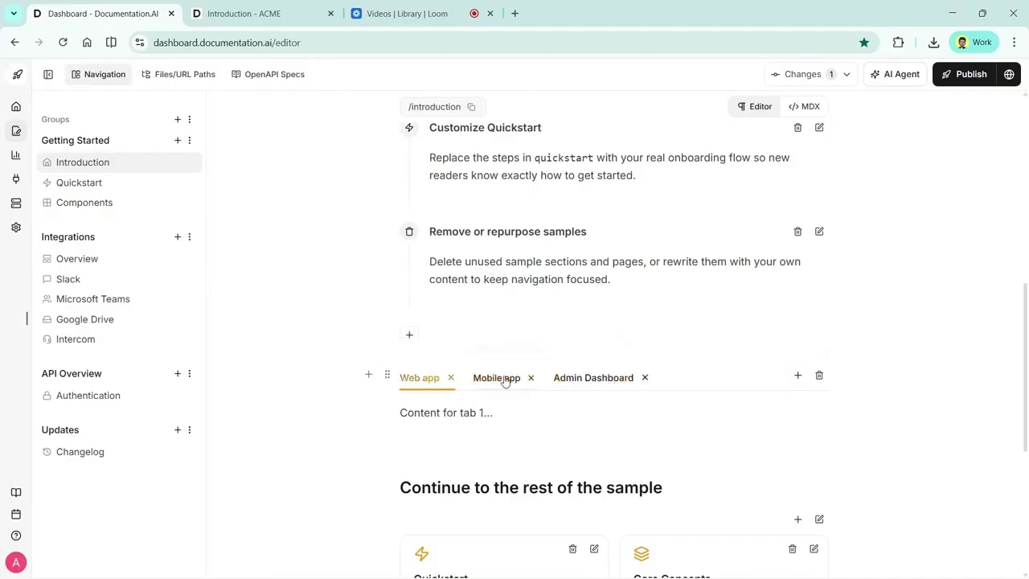
{"action": "left_click", "coordinate": [559, 382]}
{"action": "left_click", "coordinate": [450, 389]}
{"action": "triple_click", "coordinate": [501, 412]}
{"action": "type", "text": "/"}
{"action": "key", "text": "Return"}
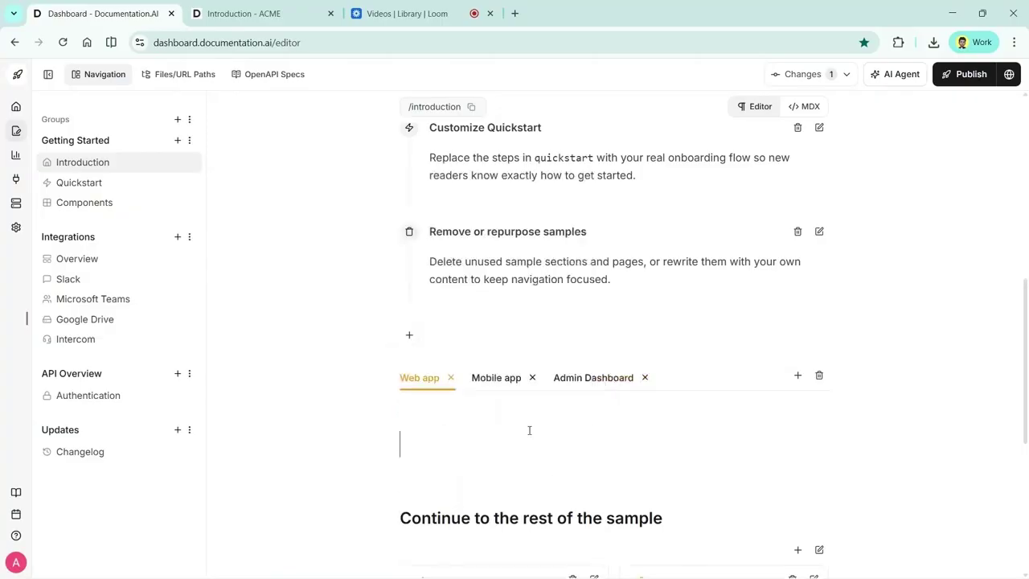
{"action": "type", "text": "Title"}
Insert a callout block into the Admin Dashboard tab's content
{"action": "left_click", "coordinate": [496, 378]}
{"action": "left_click", "coordinate": [481, 411]}
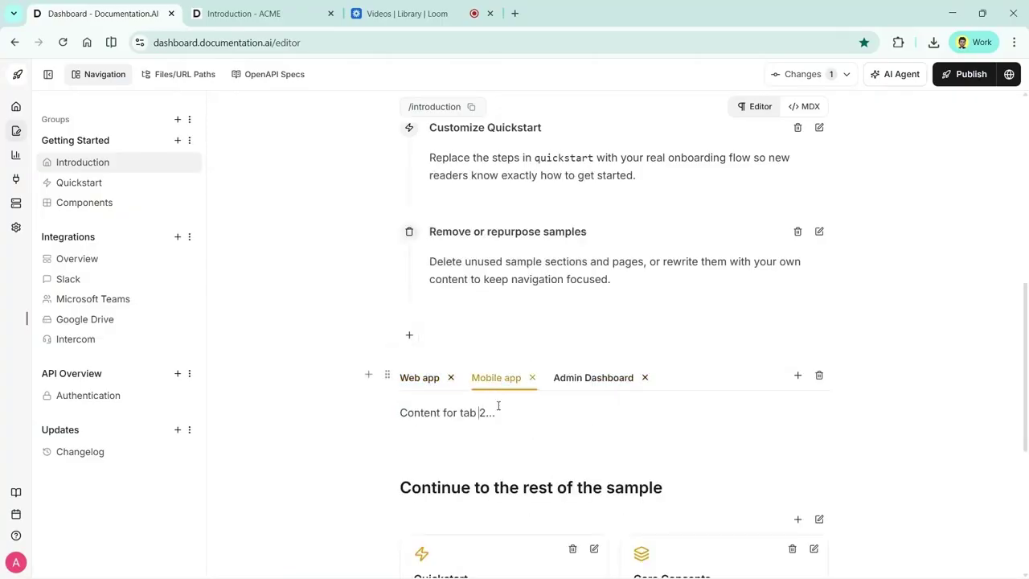
{"action": "left_click", "coordinate": [428, 379]}
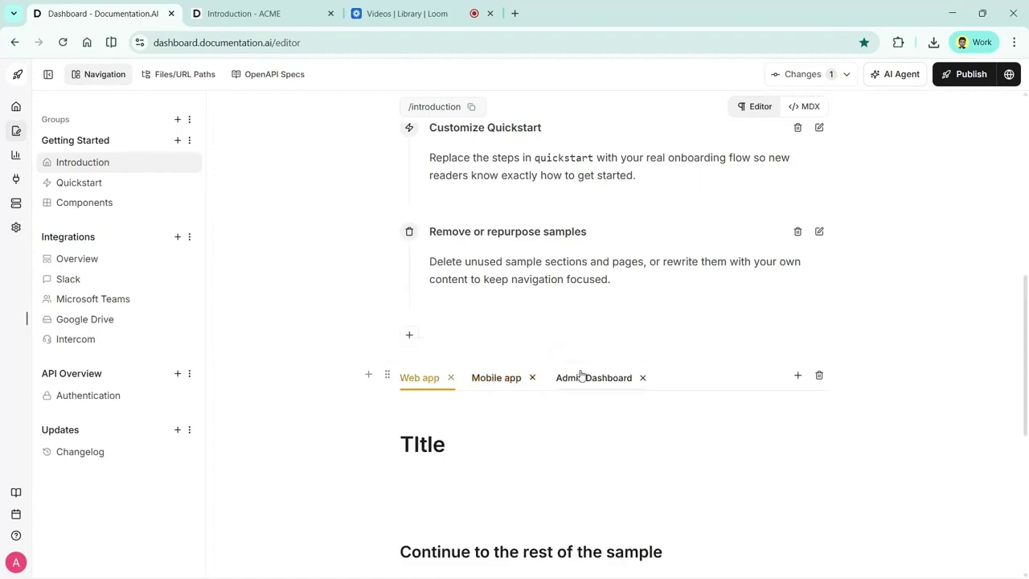
{"action": "left_click", "coordinate": [581, 377]}
{"action": "left_click", "coordinate": [473, 411]}
{"action": "type", "text": "/cal"}
{"action": "key", "text": "Return"}
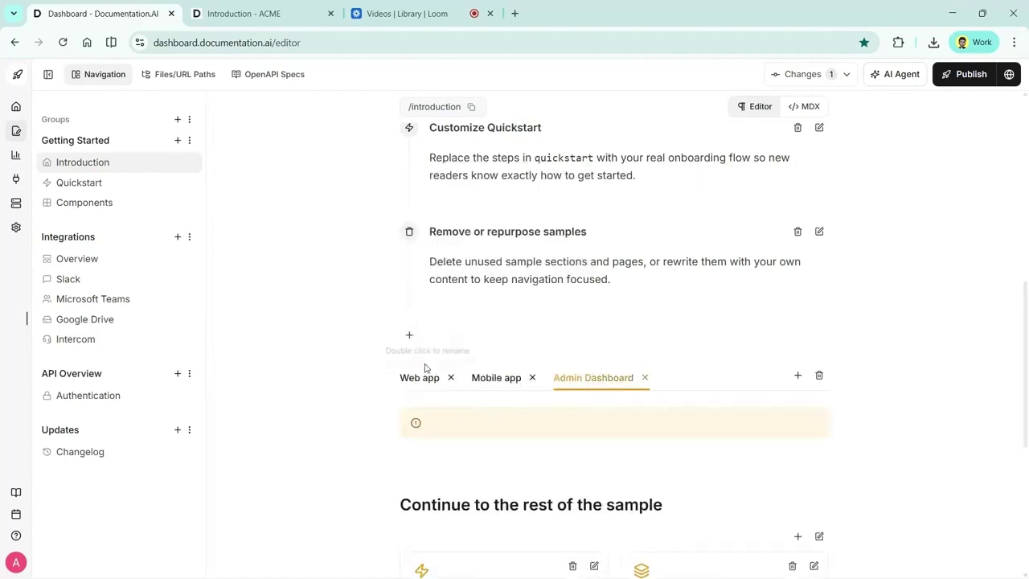
{"action": "left_click", "coordinate": [426, 377]}
{"action": "scroll", "coordinate": [439, 434], "scroll_direction": "down", "scroll_amount": 1}
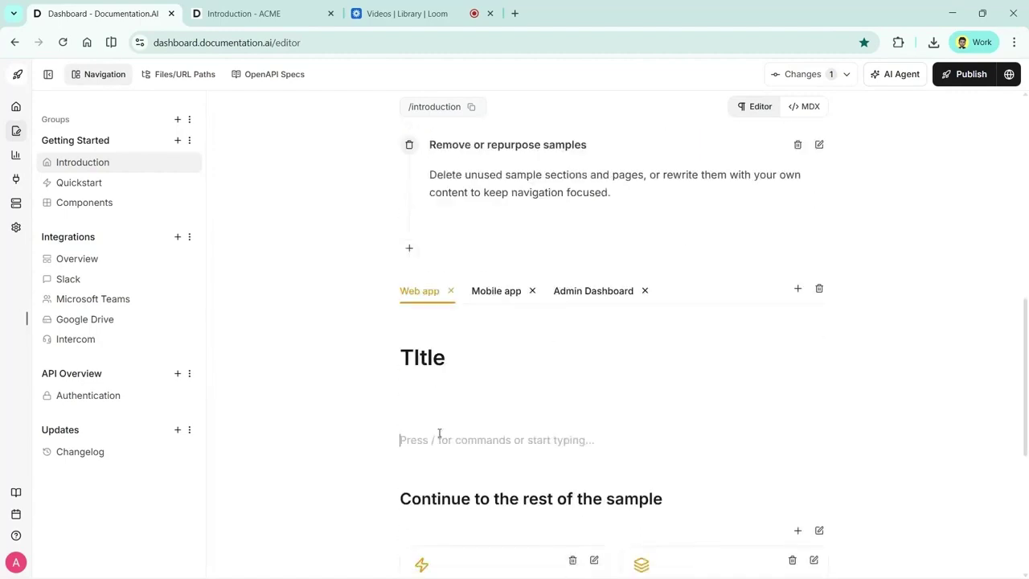
{"action": "type", "text": "/"}
{"action": "scroll", "coordinate": [448, 340], "scroll_direction": "down", "scroll_amount": 2}
{"action": "scroll", "coordinate": [450, 344], "scroll_direction": "up", "scroll_amount": 2}
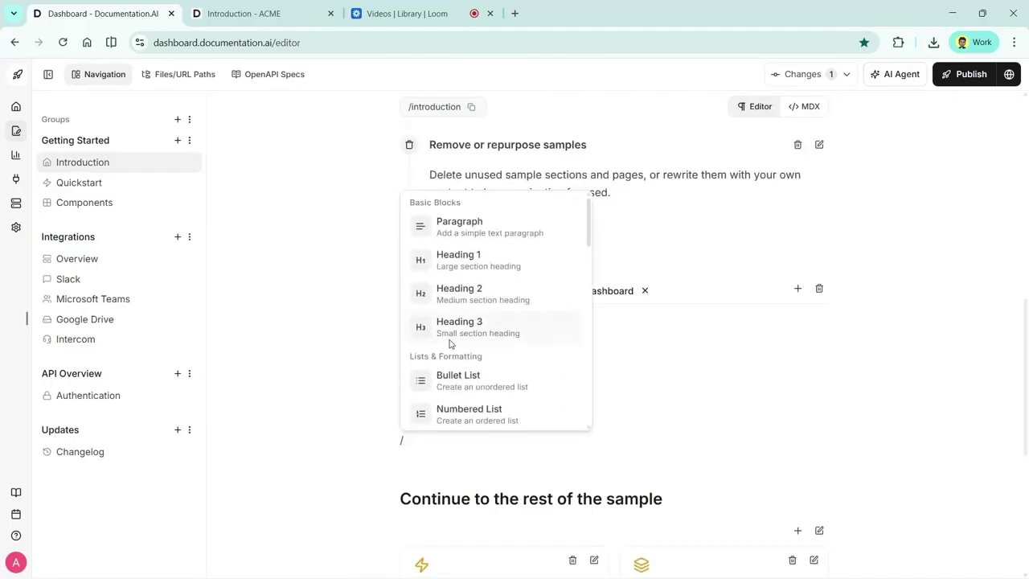
{"action": "scroll", "coordinate": [450, 344], "scroll_direction": "down", "scroll_amount": 3}
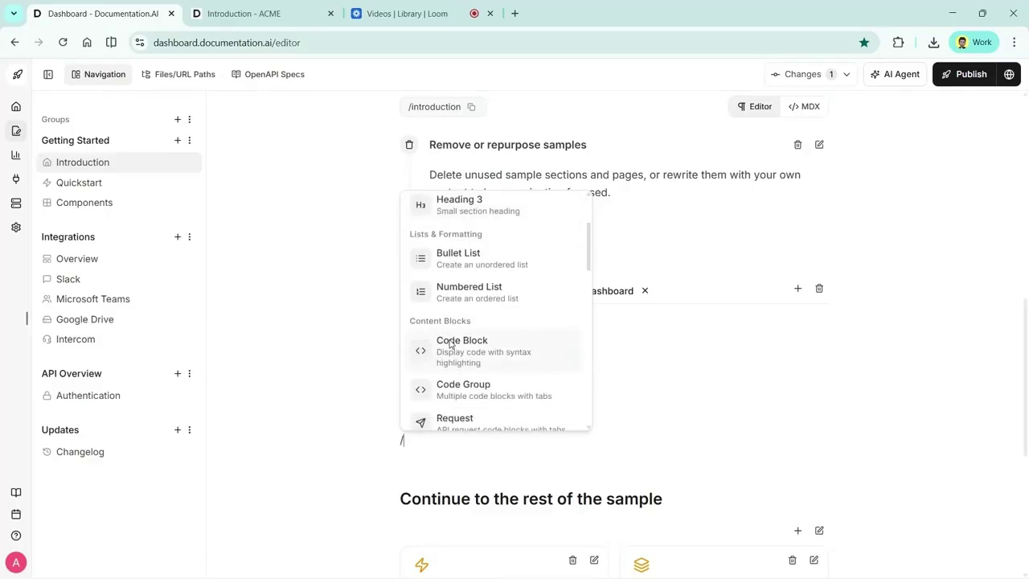
{"action": "scroll", "coordinate": [450, 344], "scroll_direction": "down", "scroll_amount": 8}
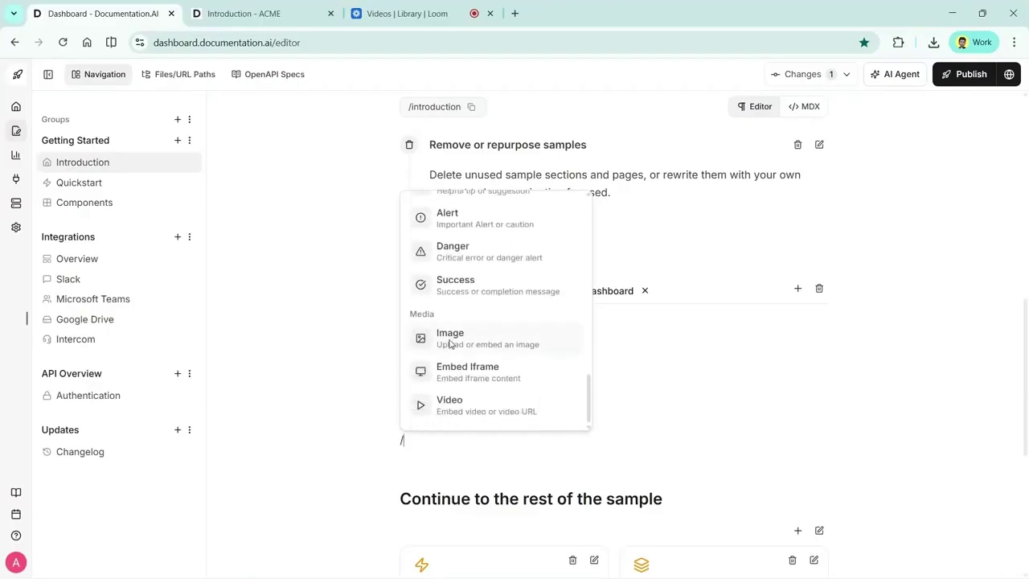
{"action": "scroll", "coordinate": [326, 310], "scroll_direction": "up", "scroll_amount": 10}
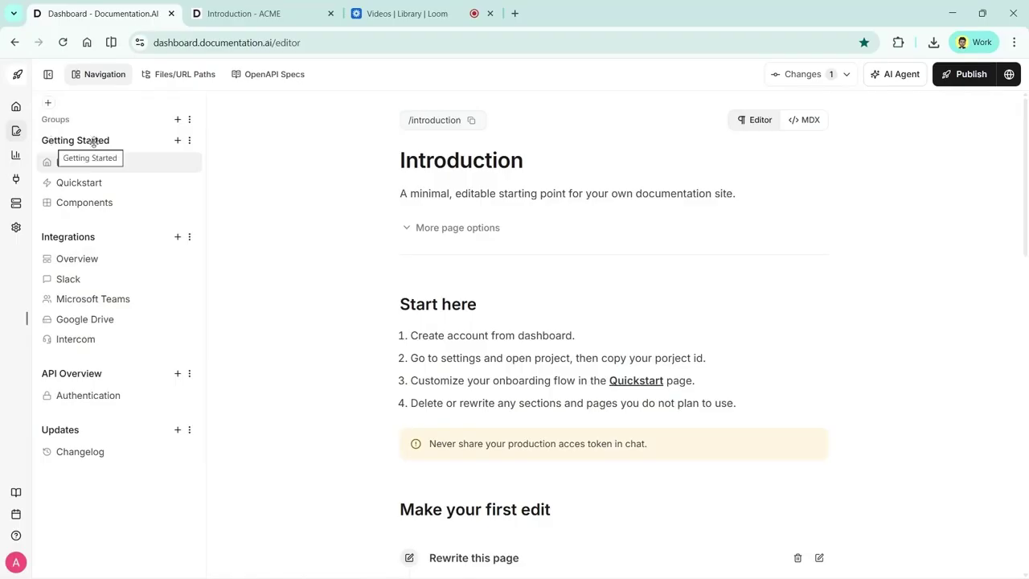
Add a new page named Troubleshooting to Getting Started with the exclamation-circle icon
{"action": "left_click", "coordinate": [178, 142]}
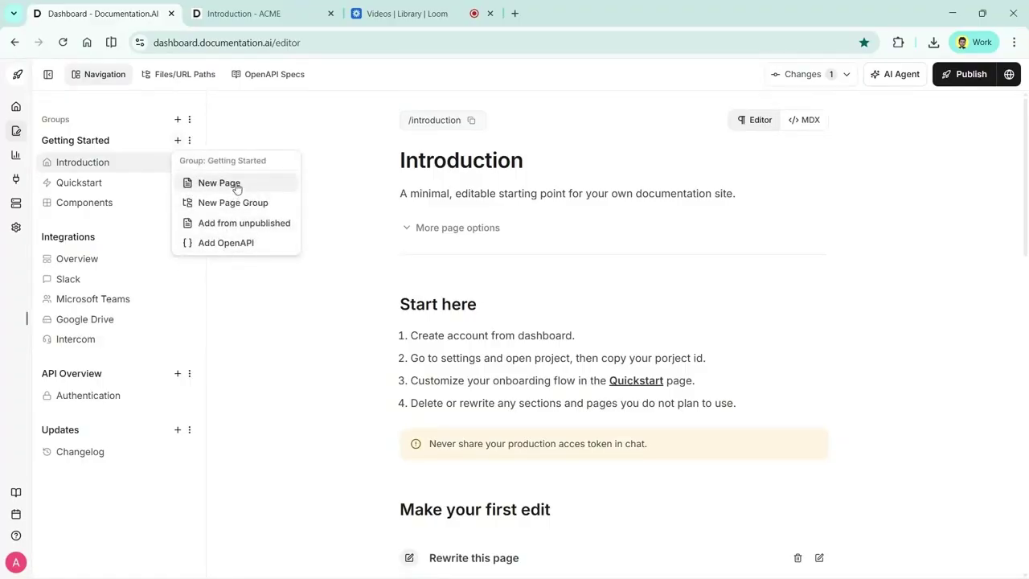
{"action": "left_click", "coordinate": [238, 186]}
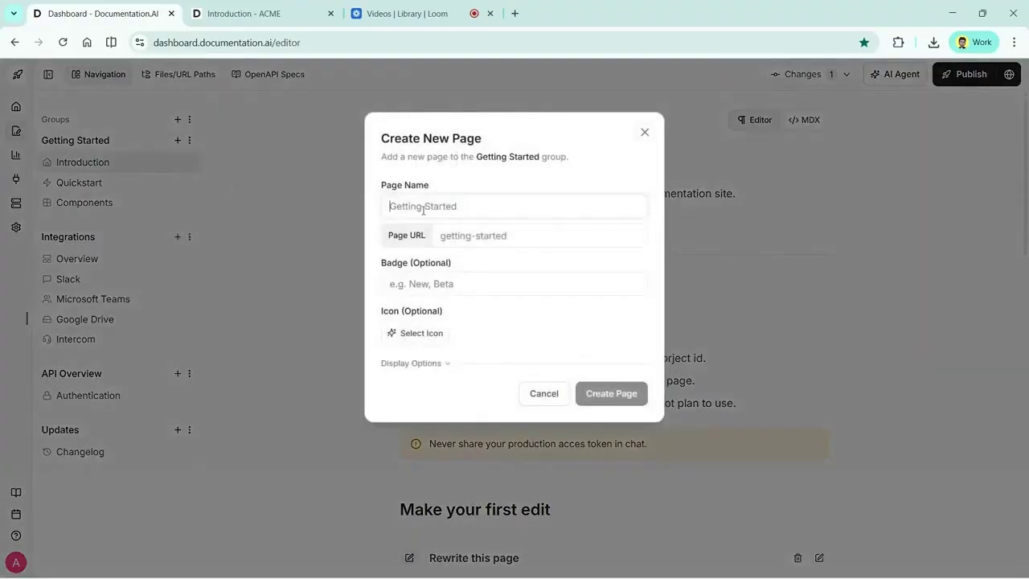
{"action": "type", "text": "Troublesh"}
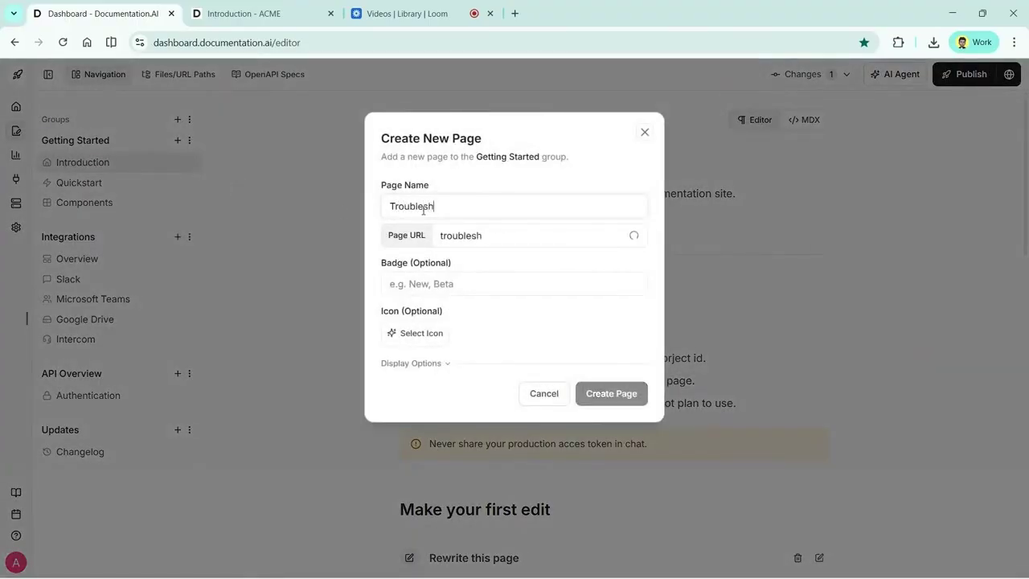
{"action": "type", "text": "ooting"}
{"action": "left_click", "coordinate": [483, 236]}
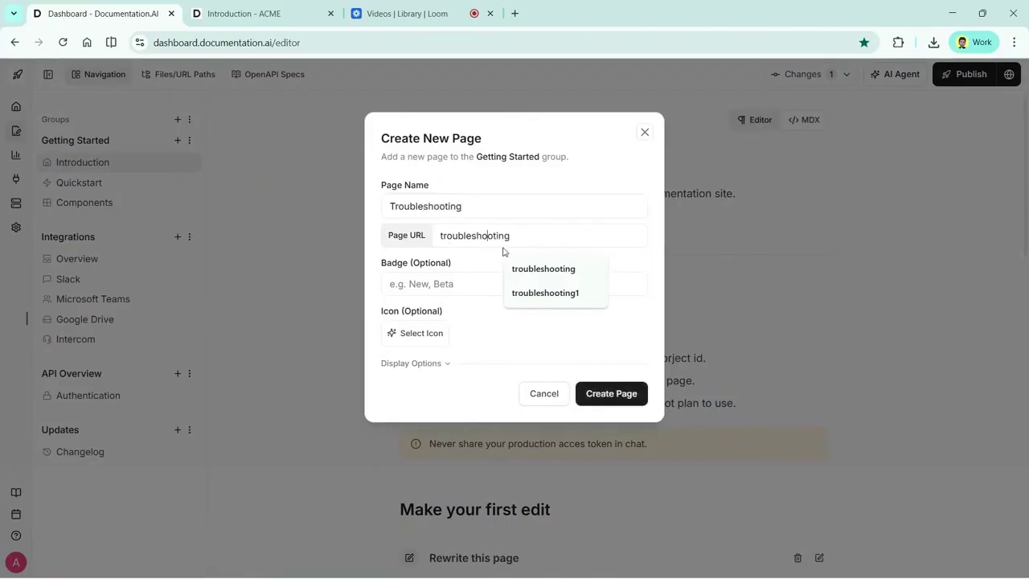
{"action": "left_click", "coordinate": [418, 333]}
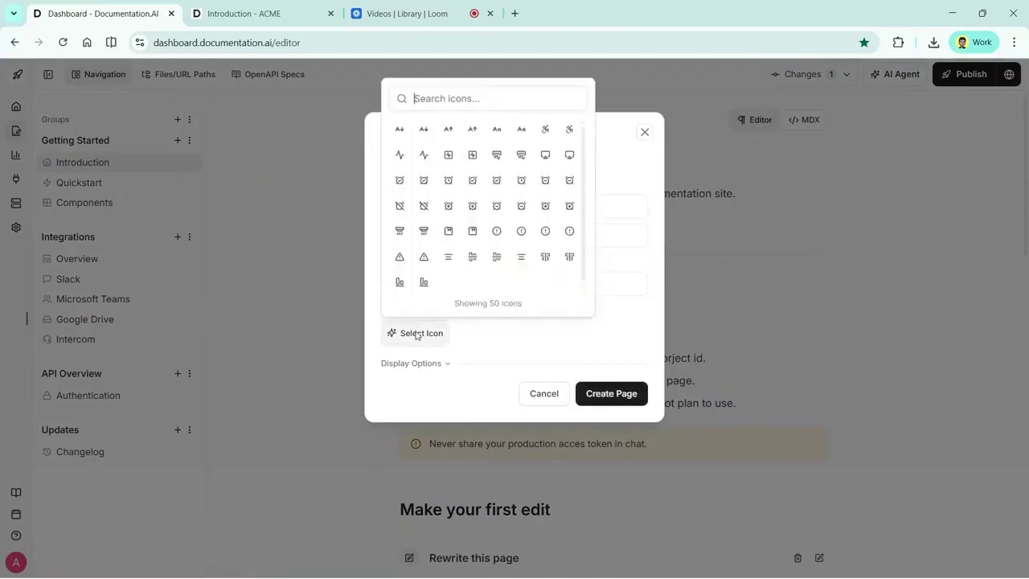
{"action": "left_click", "coordinate": [547, 234]}
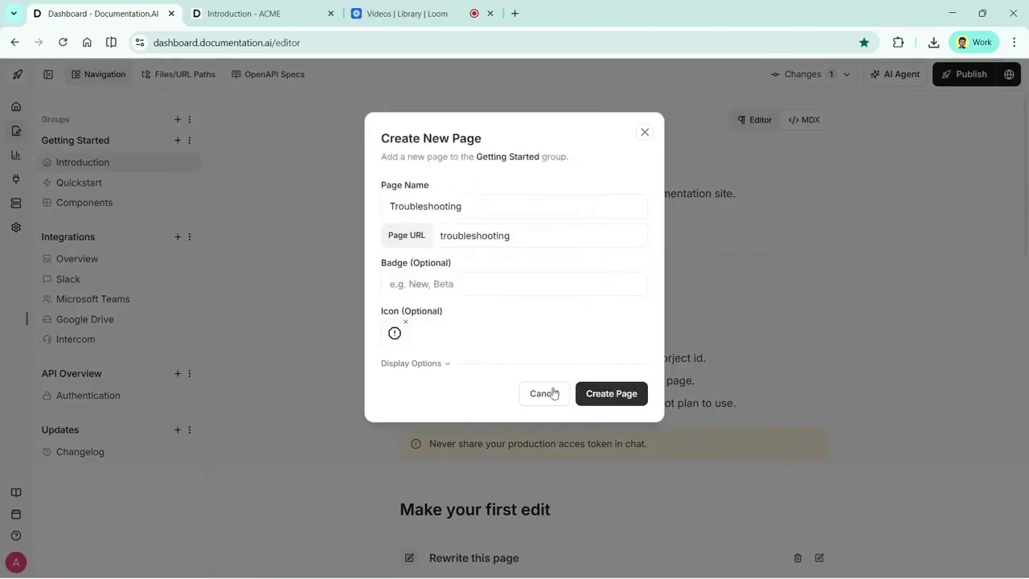
{"action": "left_click", "coordinate": [434, 364]}
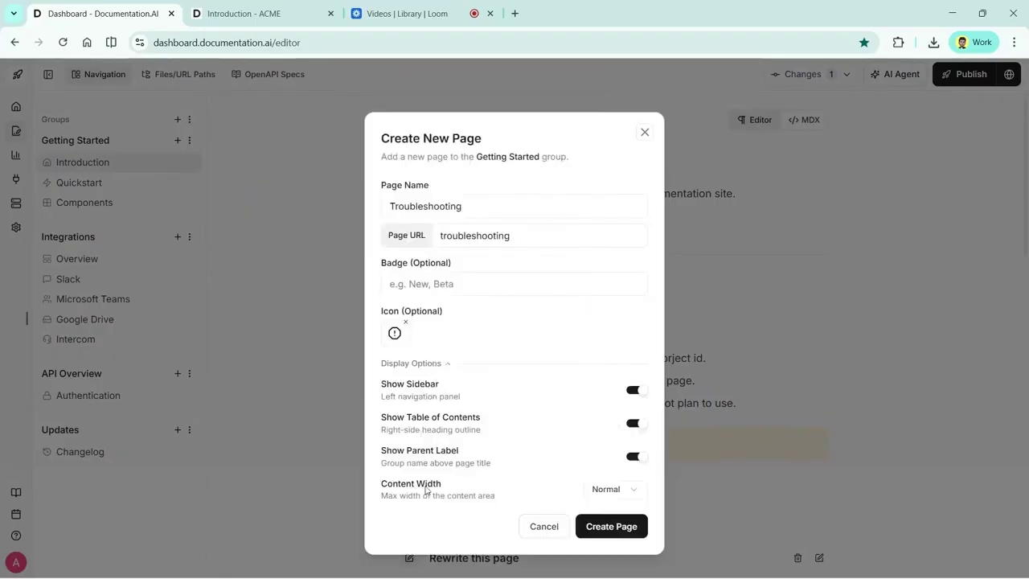
{"action": "left_click", "coordinate": [440, 365]}
{"action": "left_click", "coordinate": [587, 394]}
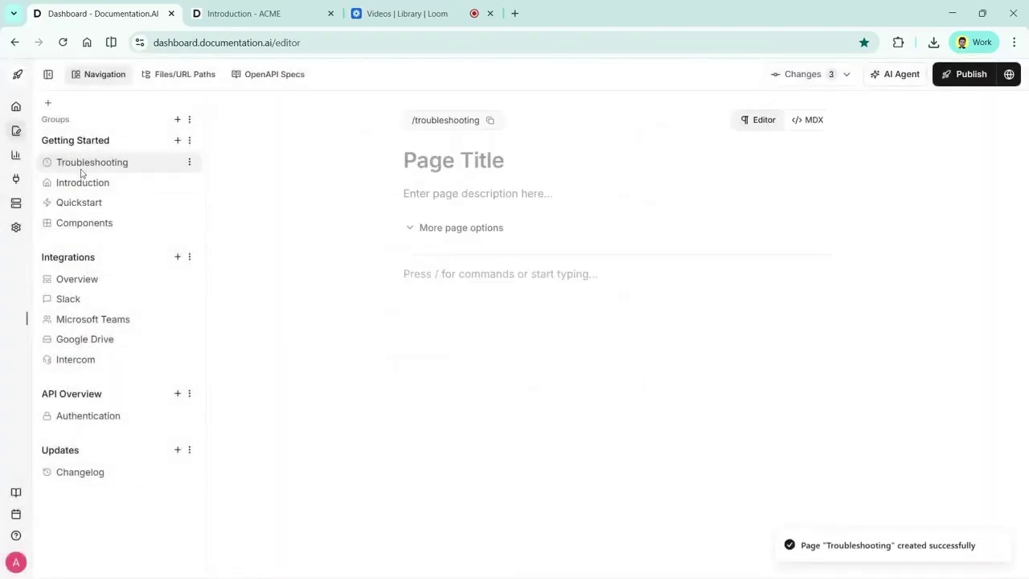
Retitle the new page 'Troubleshooting Docs' and move it below Quickstart
{"action": "left_click", "coordinate": [448, 172]}
{"action": "type", "text": "Troub"}
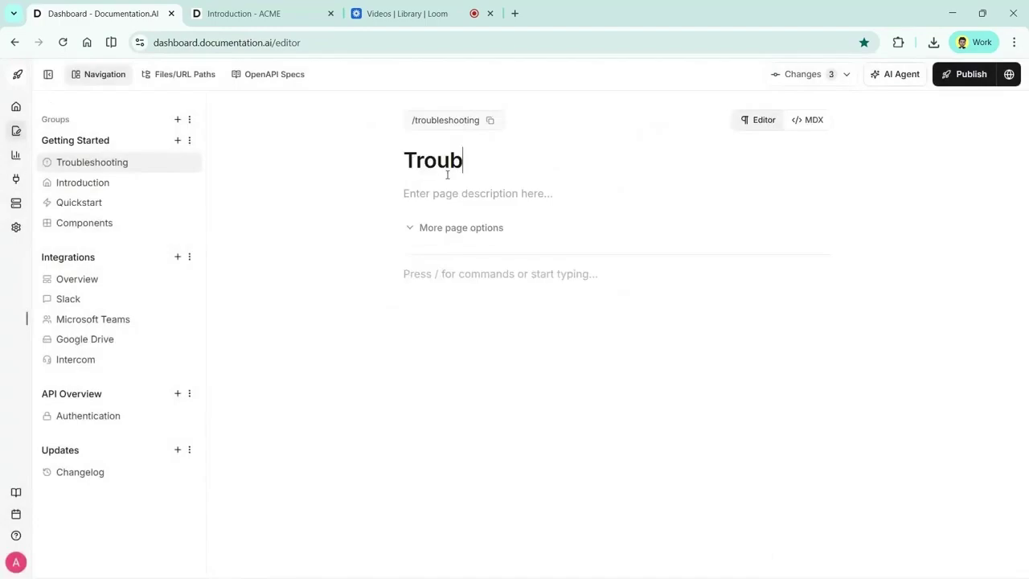
{"action": "type", "text": "leshooting Docs"}
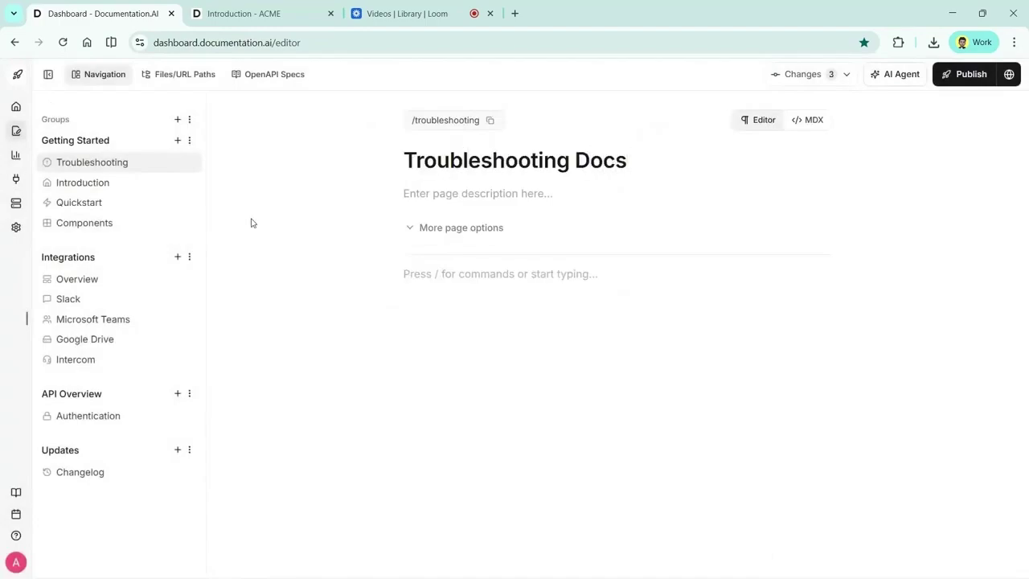
{"action": "left_click_drag", "start_coordinate": [110, 164], "coordinate": [120, 223]}
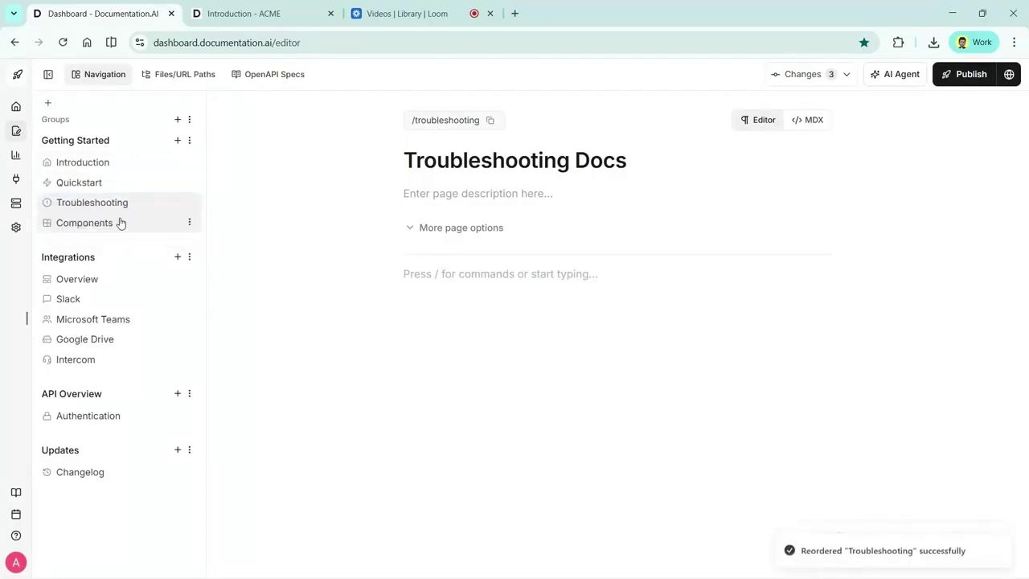
Remove the Components page from the navigation and confirm the removal
{"action": "left_click", "coordinate": [101, 163]}
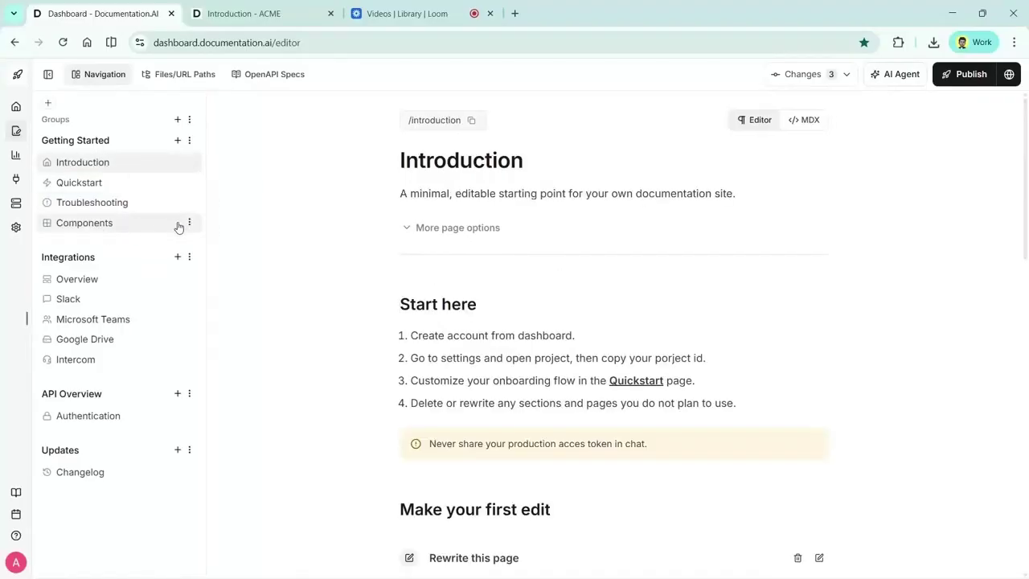
{"action": "left_click", "coordinate": [189, 225]}
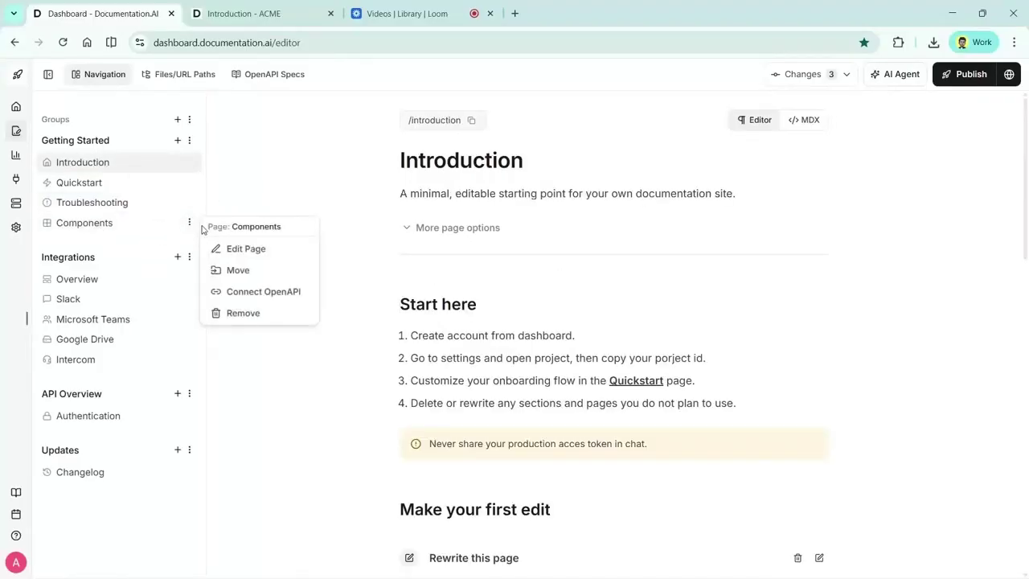
{"action": "left_click", "coordinate": [249, 313]}
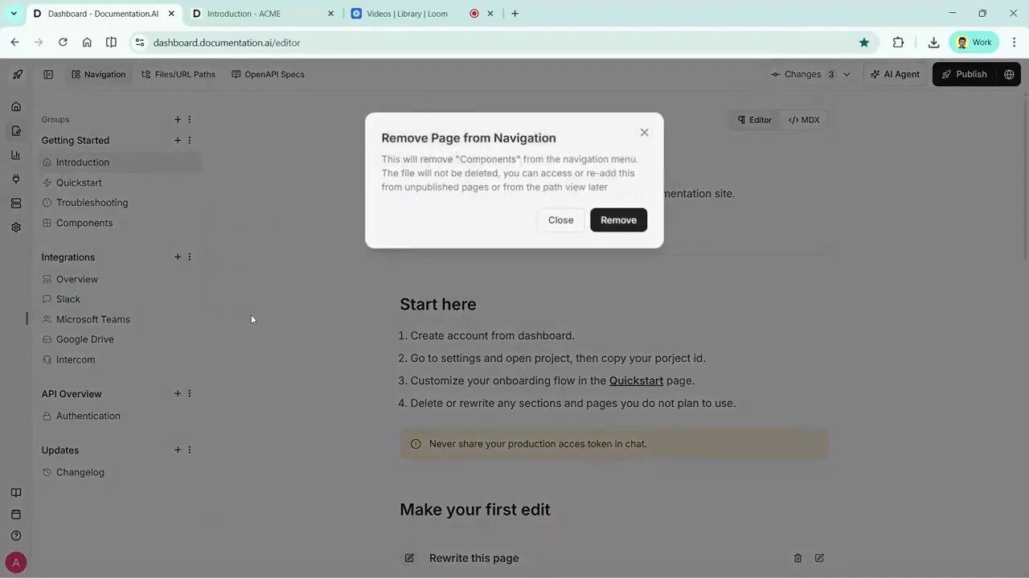
{"action": "left_click", "coordinate": [619, 220]}
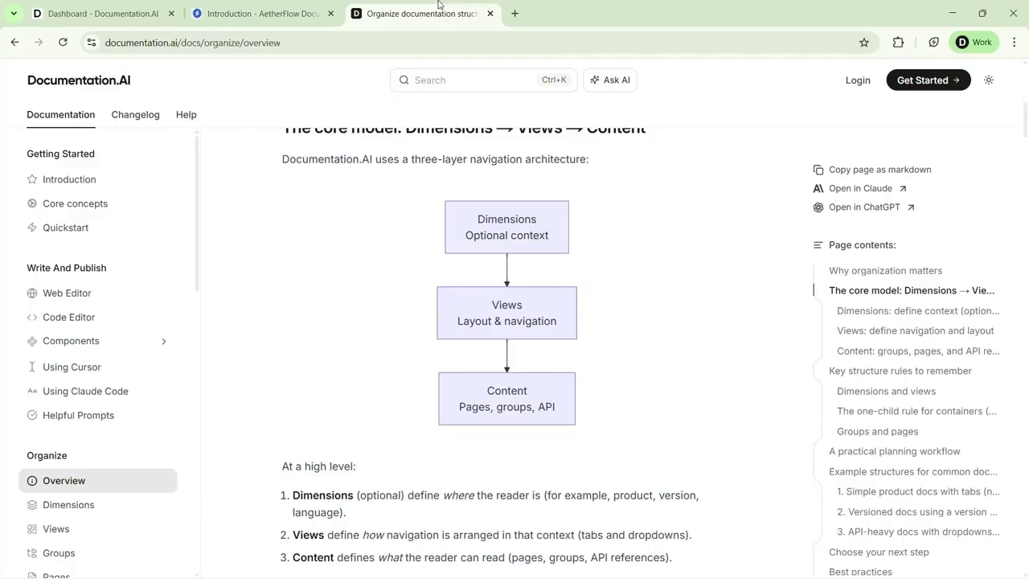
Highlight the Dimensions, Views and Content diagram labels, then switch to the AetherFlow Introduction tab
{"action": "mouse_move", "coordinate": [418, 198]}
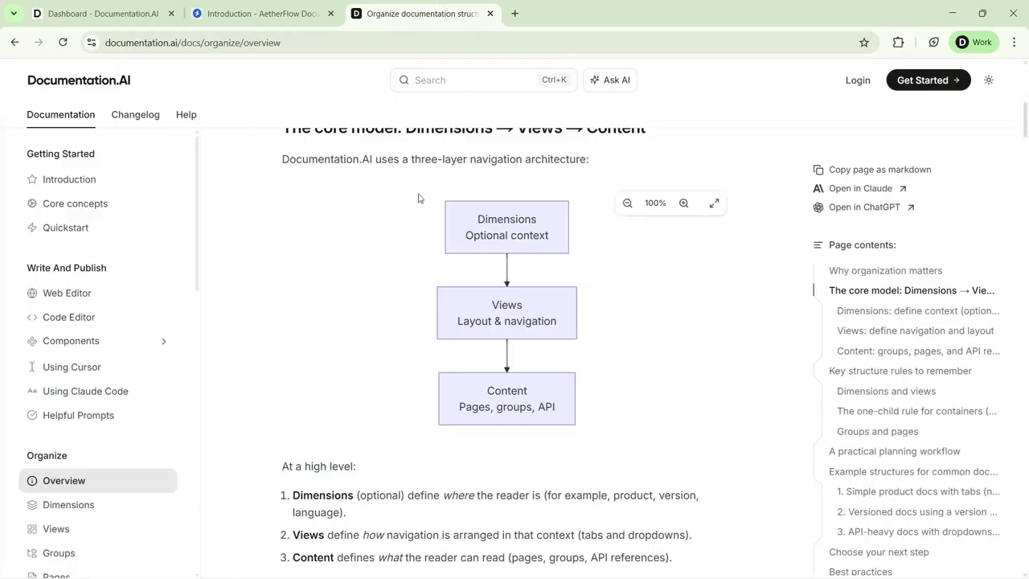
{"action": "double_click", "coordinate": [506, 219]}
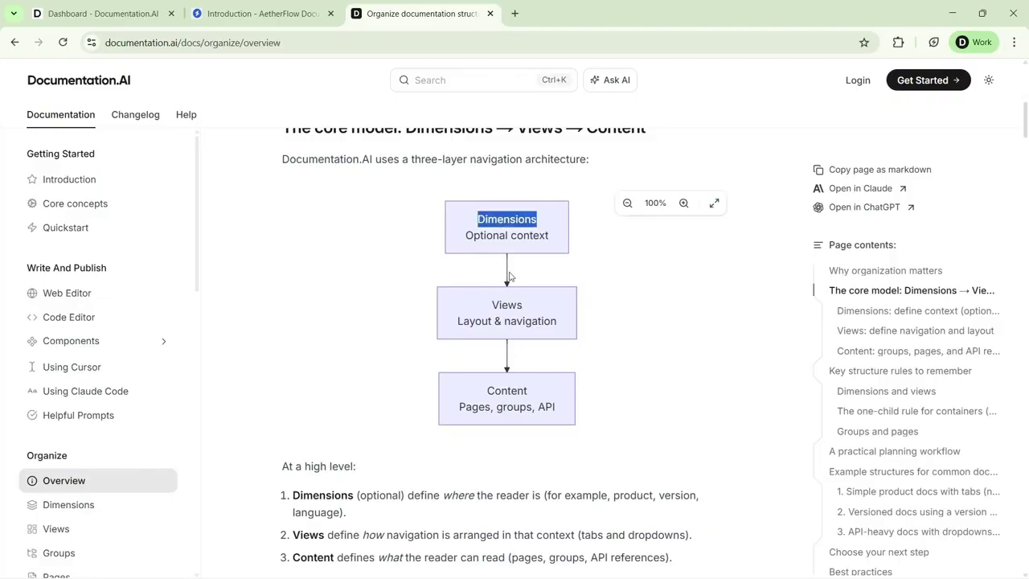
{"action": "left_click", "coordinate": [509, 304]}
{"action": "double_click", "coordinate": [509, 304]}
{"action": "double_click", "coordinate": [515, 390]}
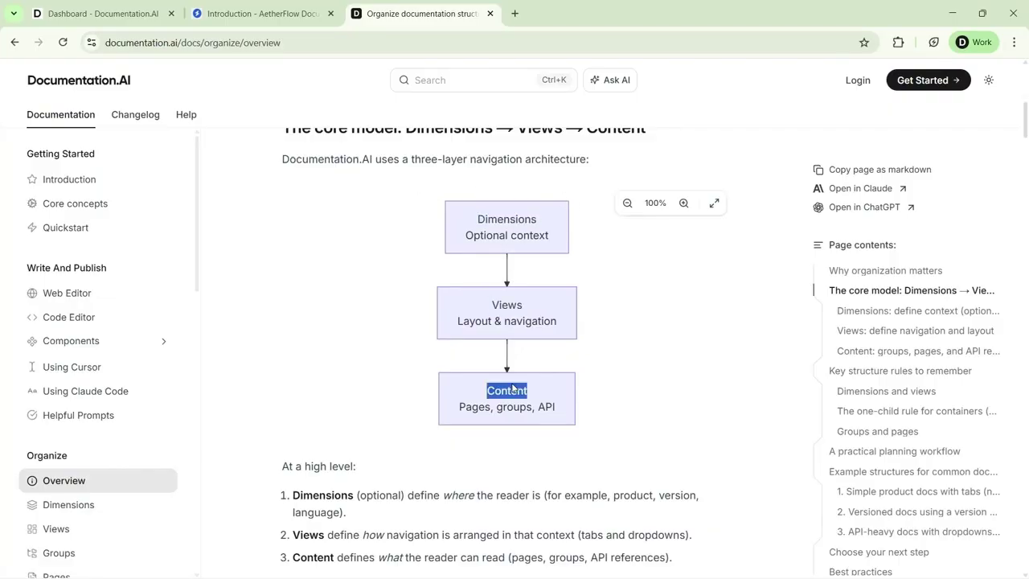
{"action": "left_click", "coordinate": [420, 273]}
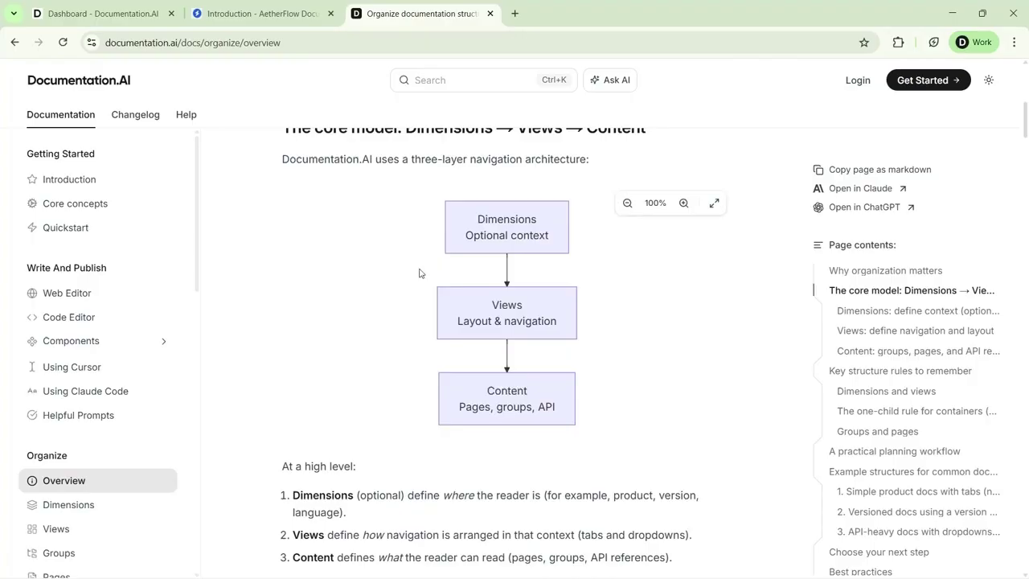
{"action": "left_click", "coordinate": [310, 14]}
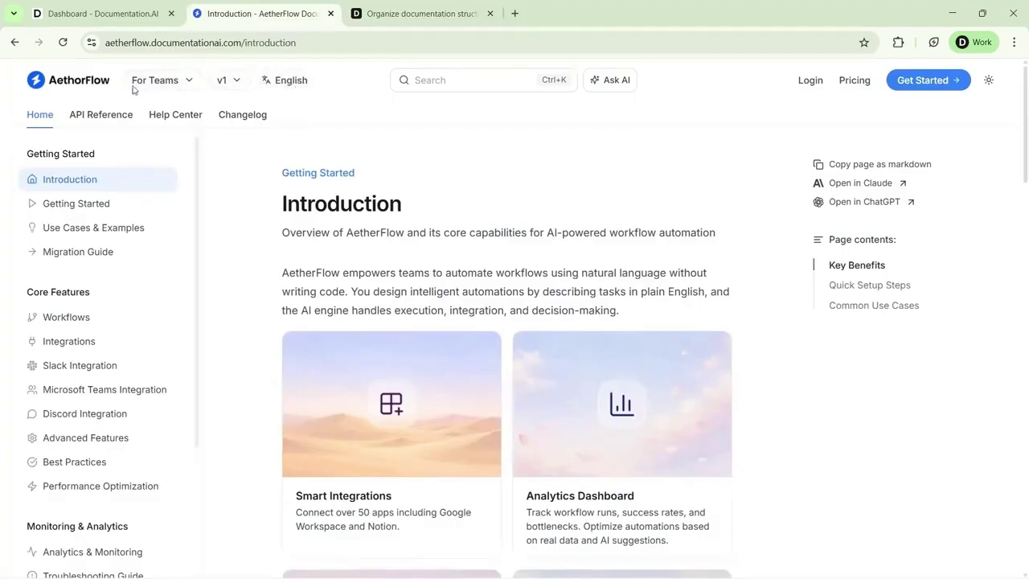
Check the For Teams, v1 and English header dropdowns, then return to the organization guide tab
{"action": "left_click", "coordinate": [184, 84]}
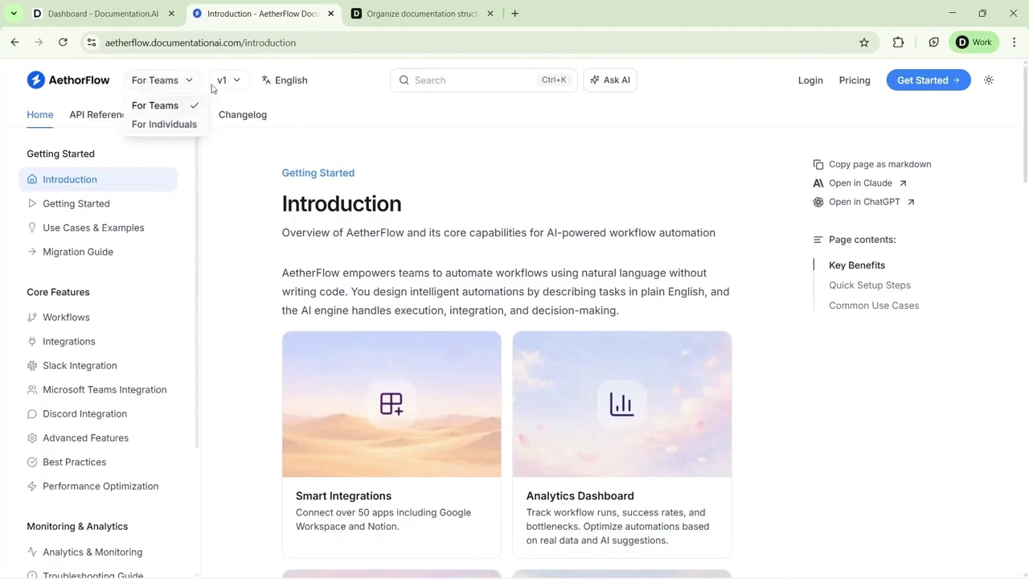
{"action": "left_click", "coordinate": [222, 83]}
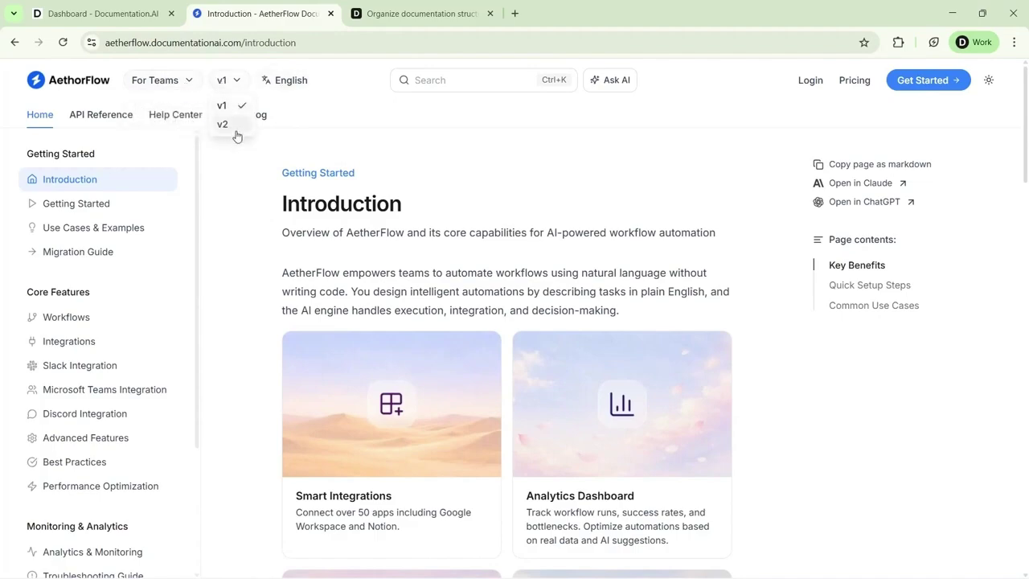
{"action": "left_click", "coordinate": [286, 84]}
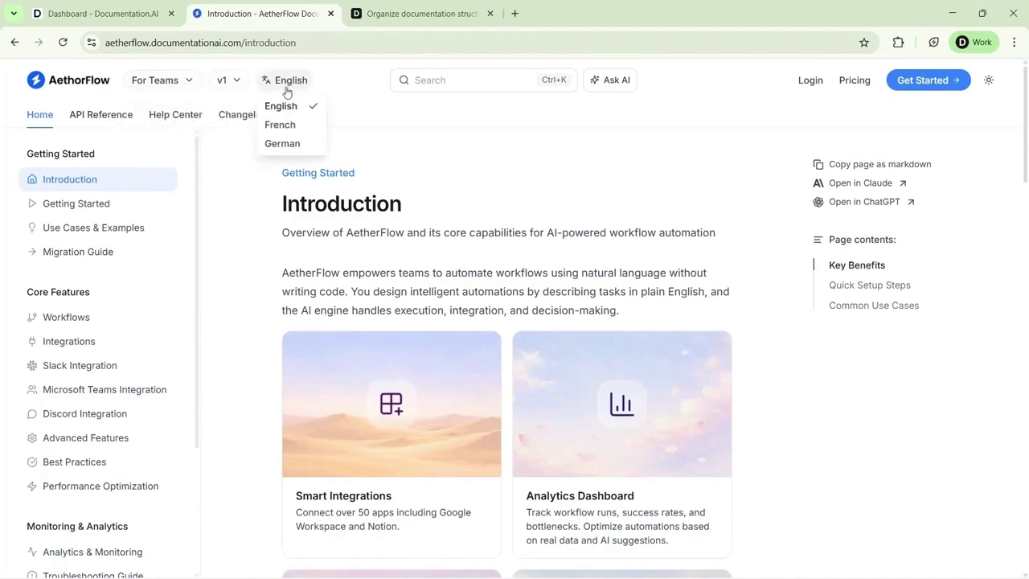
{"action": "left_click", "coordinate": [244, 183]}
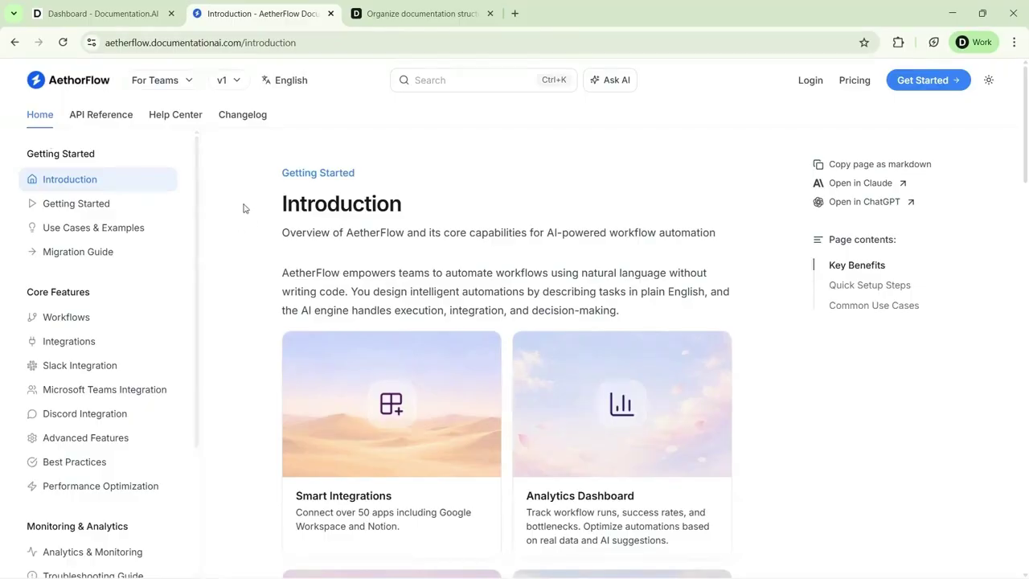
{"action": "scroll", "coordinate": [69, 329], "scroll_direction": "down", "scroll_amount": 2}
{"action": "scroll", "coordinate": [69, 361], "scroll_direction": "up", "scroll_amount": 2}
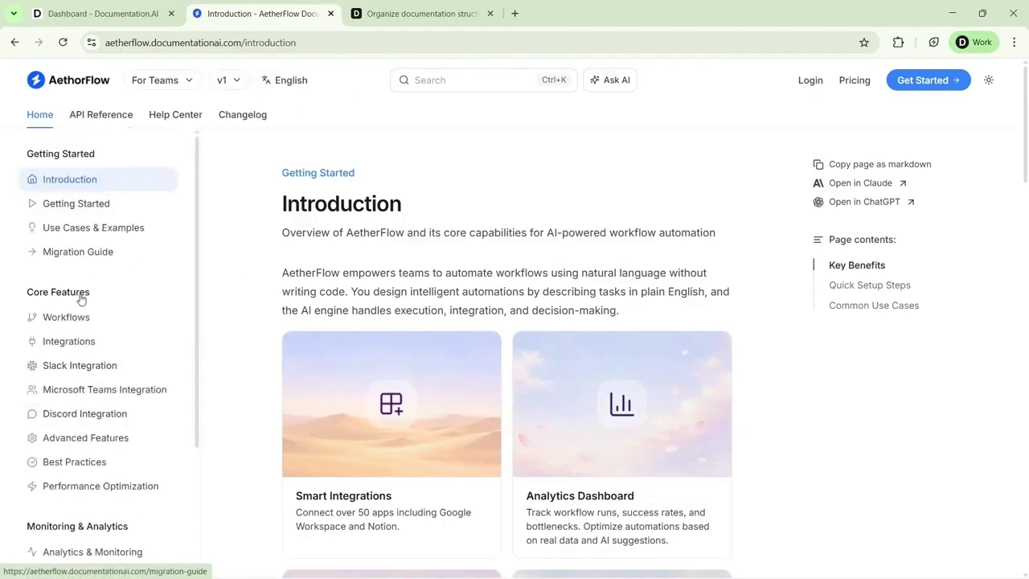
{"action": "left_click", "coordinate": [418, 13]}
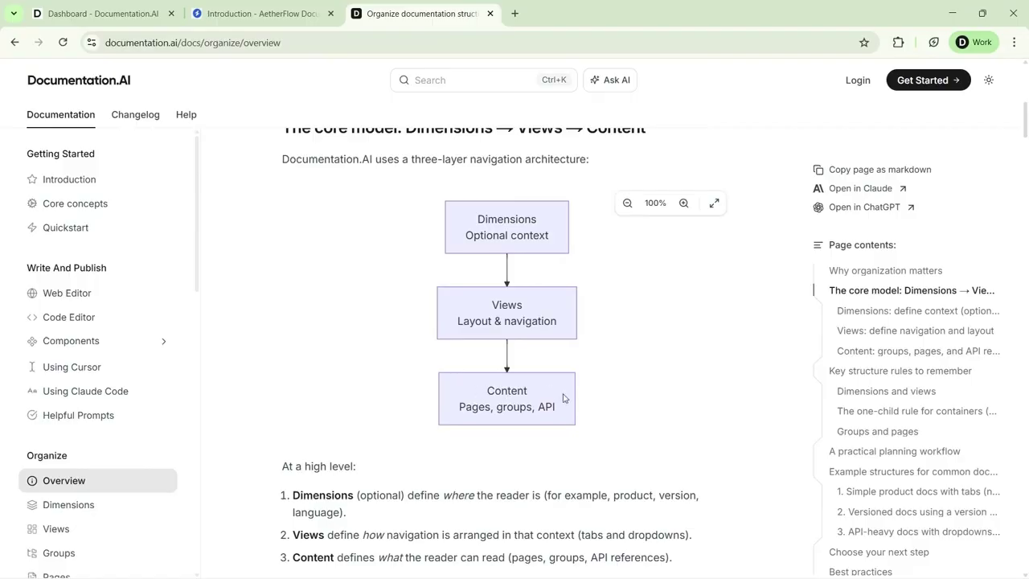
Switch the editor's version to v2 and back to v1, then go to the AetherFlow docs tab
{"action": "left_click", "coordinate": [97, 9]}
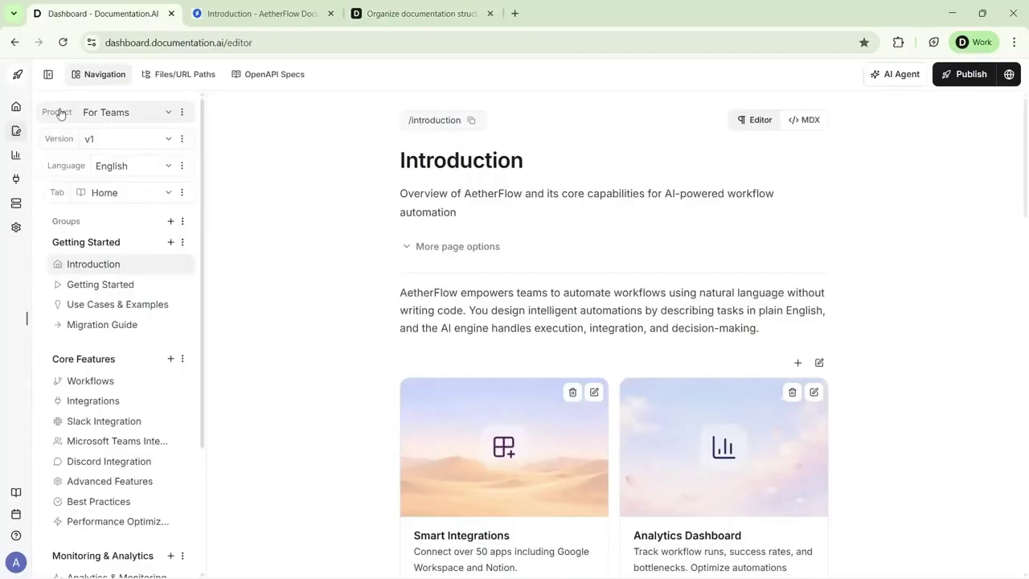
{"action": "left_click", "coordinate": [136, 140]}
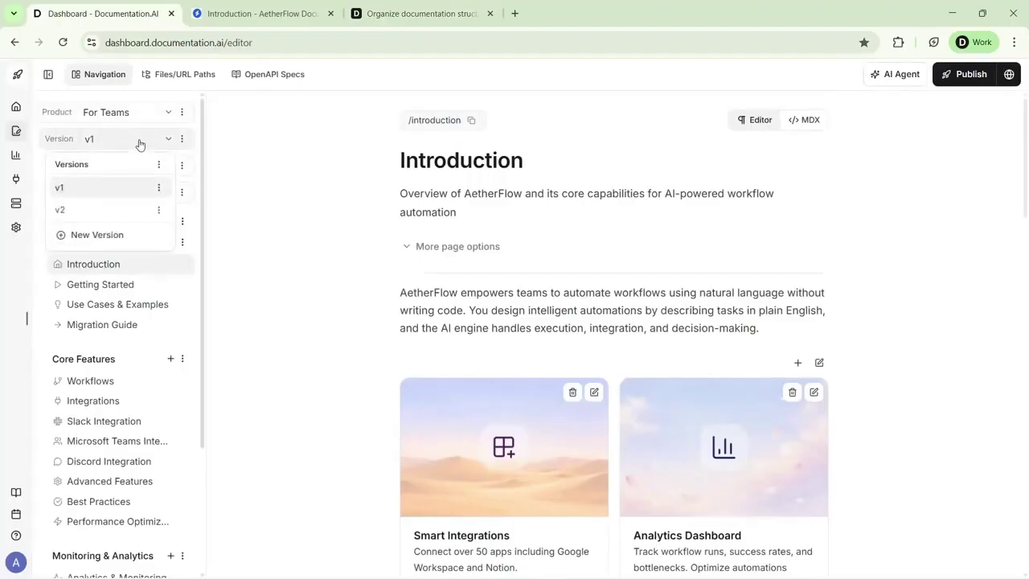
{"action": "left_click", "coordinate": [123, 208]}
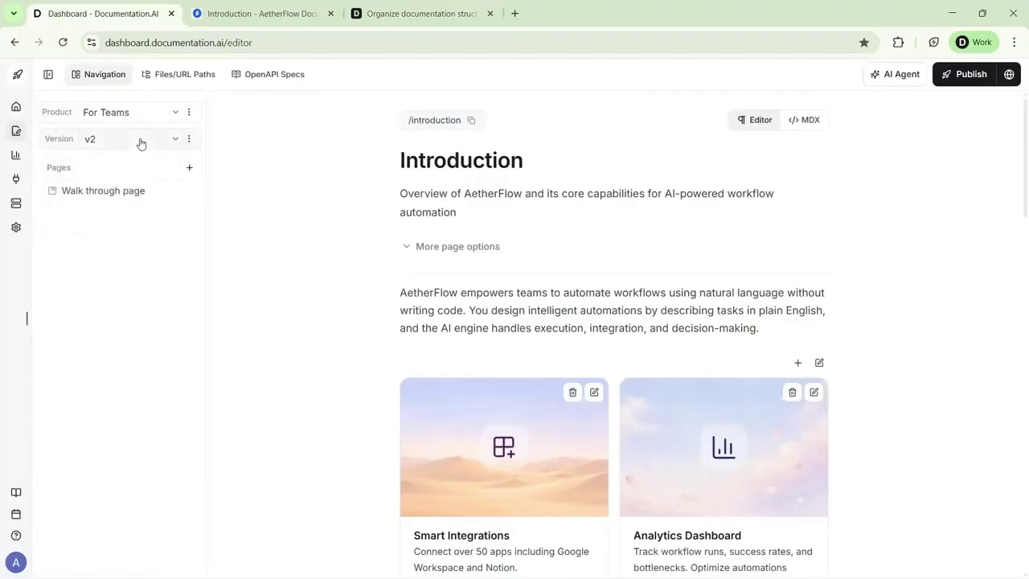
{"action": "left_click", "coordinate": [140, 142]}
{"action": "left_click", "coordinate": [122, 190]}
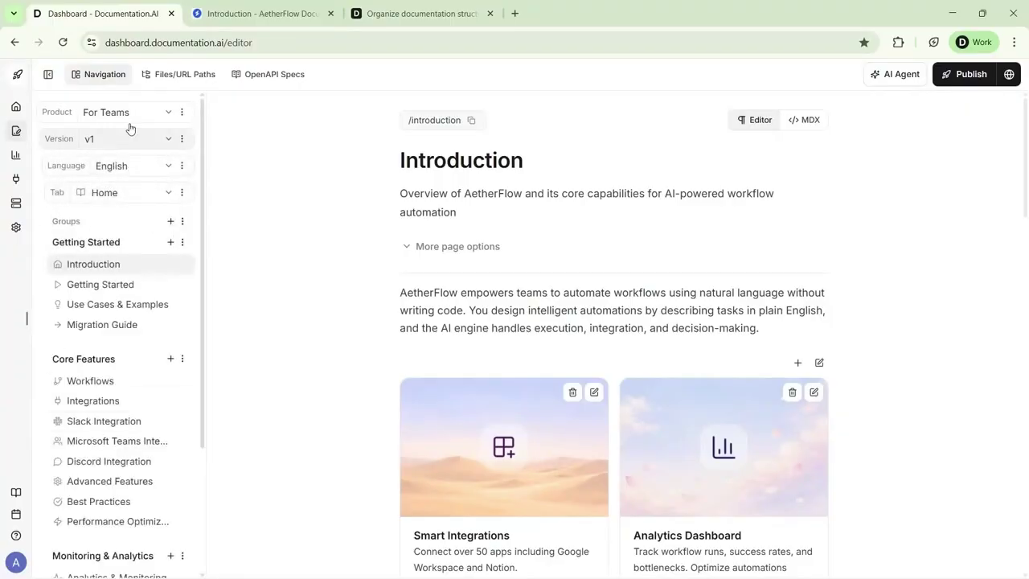
{"action": "key", "text": "ctrl+Tab"}
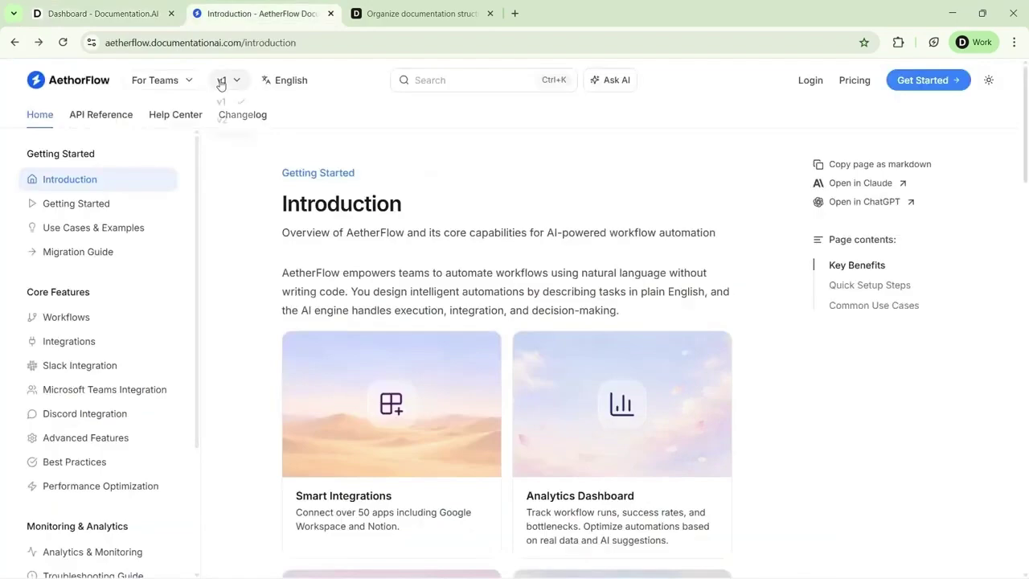
Switch the docs site to version v2 to see its Walk through page, then back to v1 Introduction
{"action": "left_click", "coordinate": [223, 81]}
{"action": "left_click", "coordinate": [229, 125]}
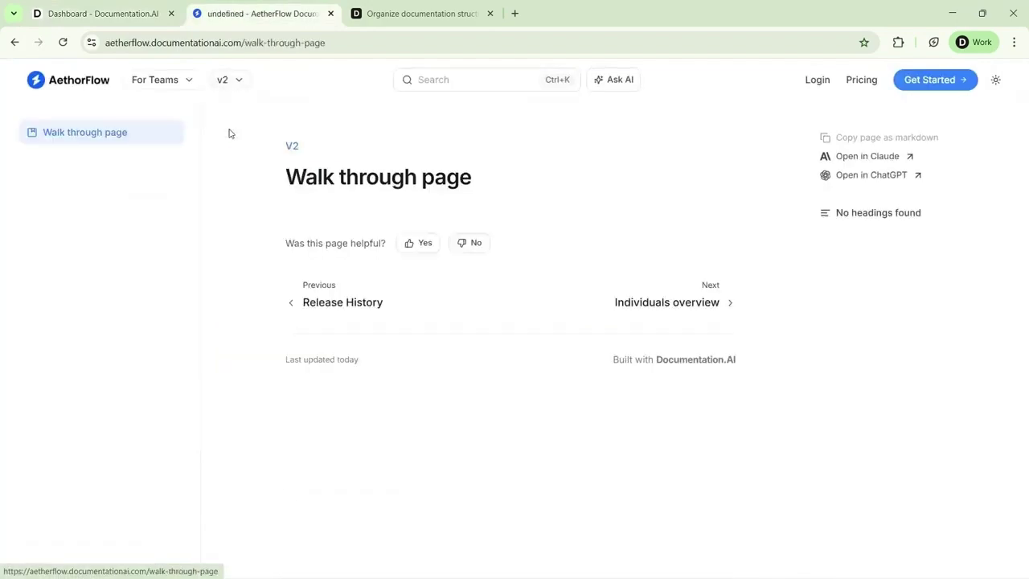
{"action": "left_click", "coordinate": [232, 88]}
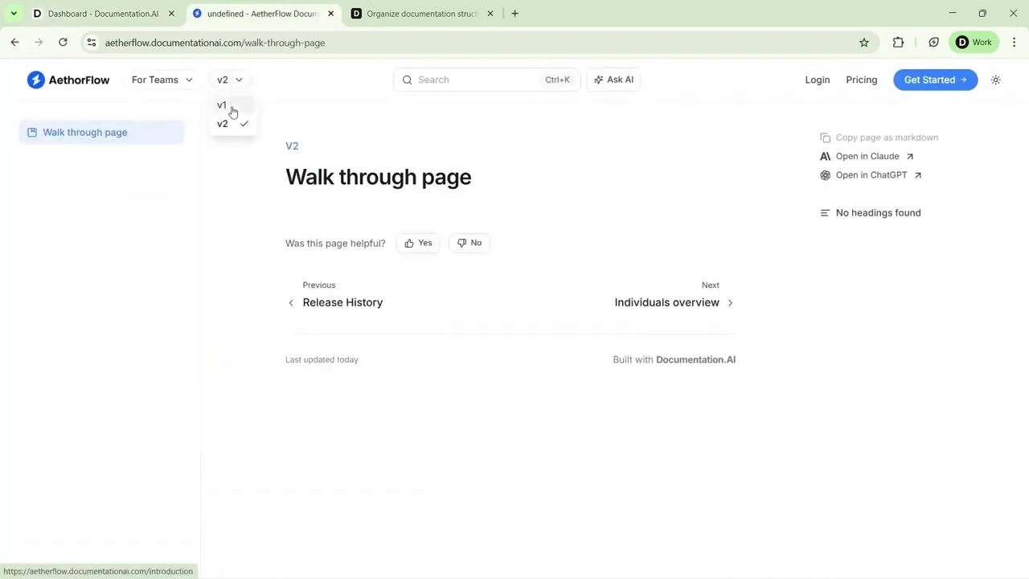
{"action": "left_click", "coordinate": [230, 108]}
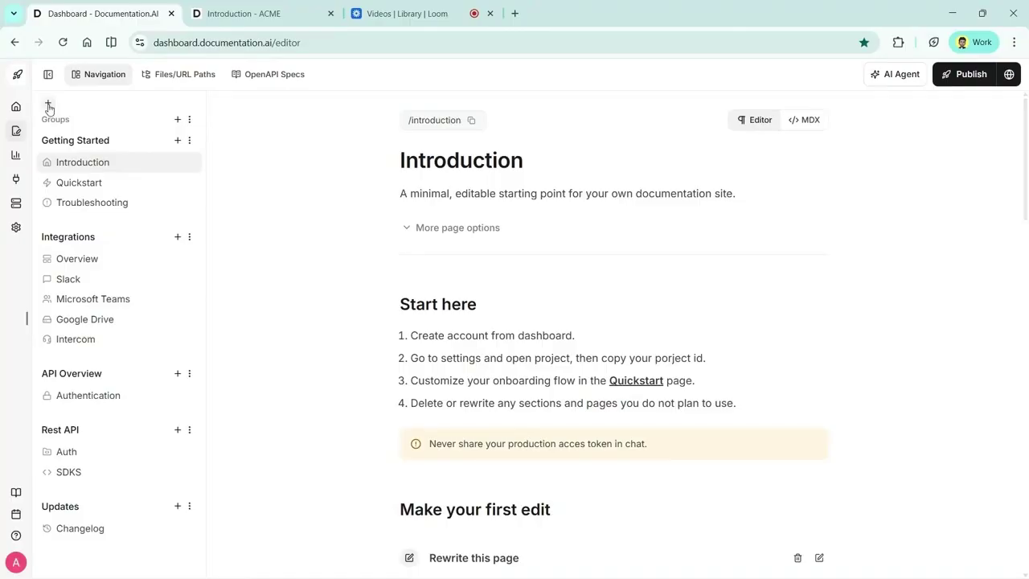
Wrap the existing navigation in a new tab named Guides
{"action": "left_click", "coordinate": [48, 106]}
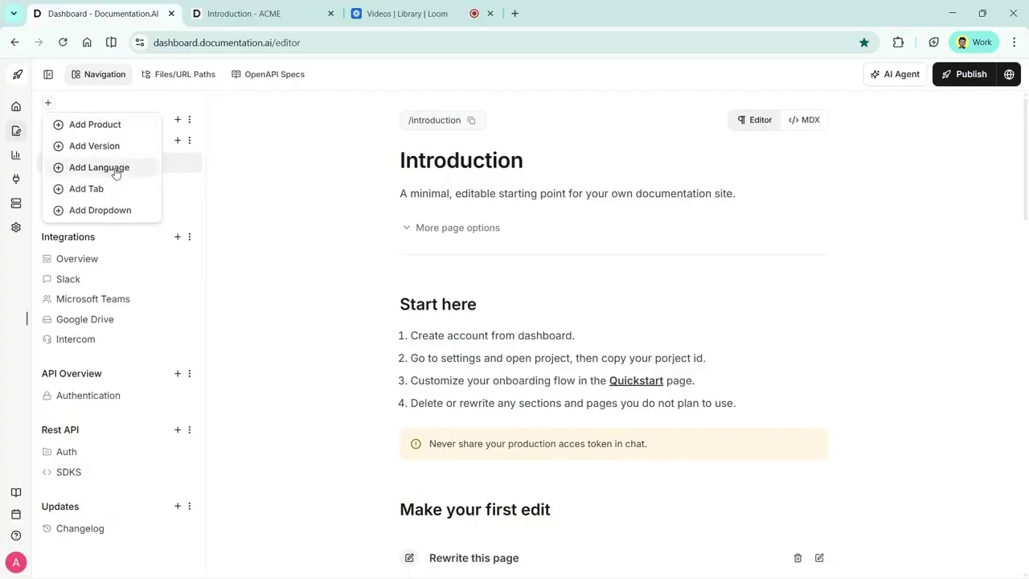
{"action": "left_click", "coordinate": [121, 189]}
{"action": "type", "text": "Guides"}
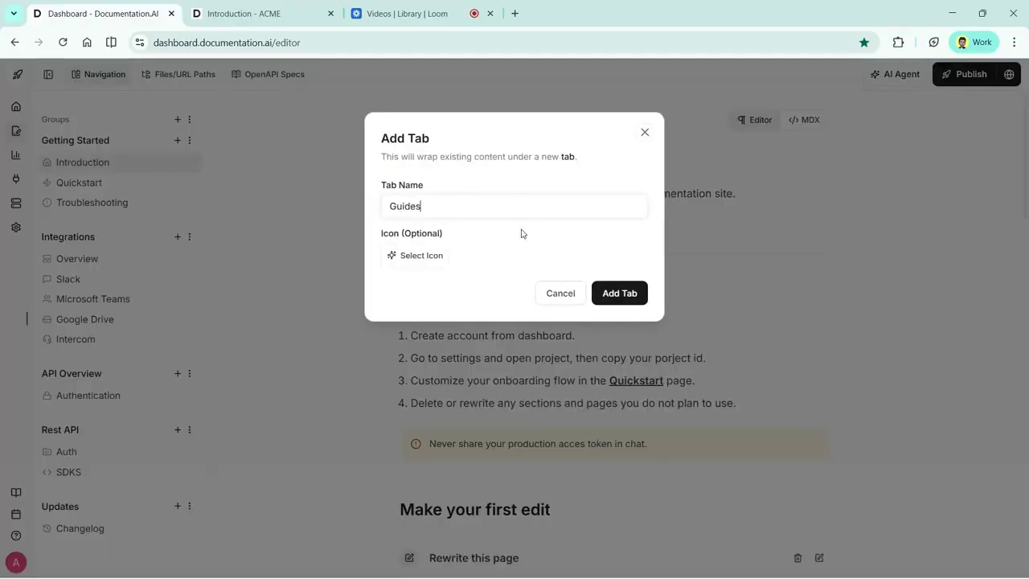
{"action": "left_click", "coordinate": [620, 292]}
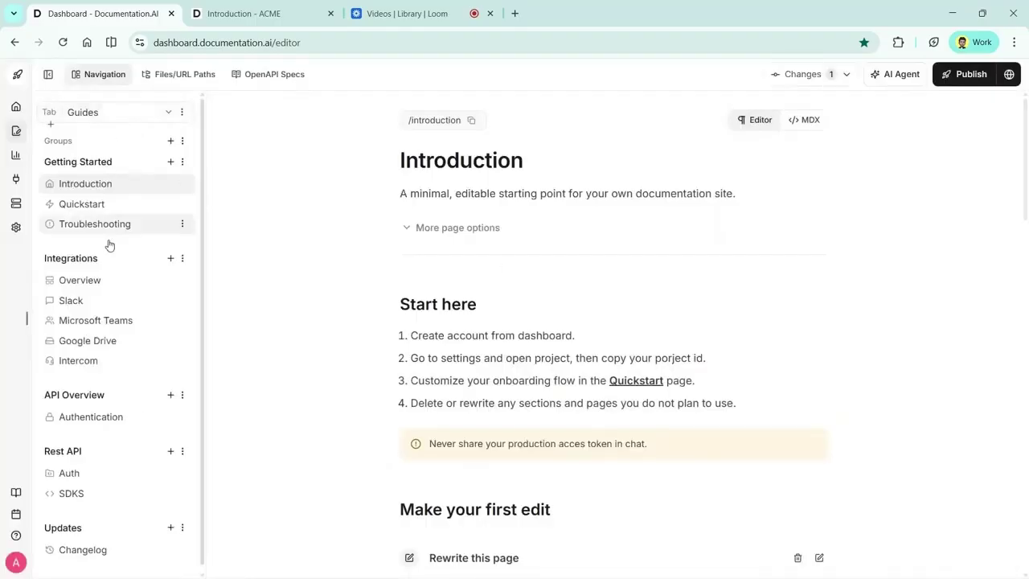
Add an empty API Reference tab, then switch back to the Guides tab
{"action": "left_click", "coordinate": [112, 113]}
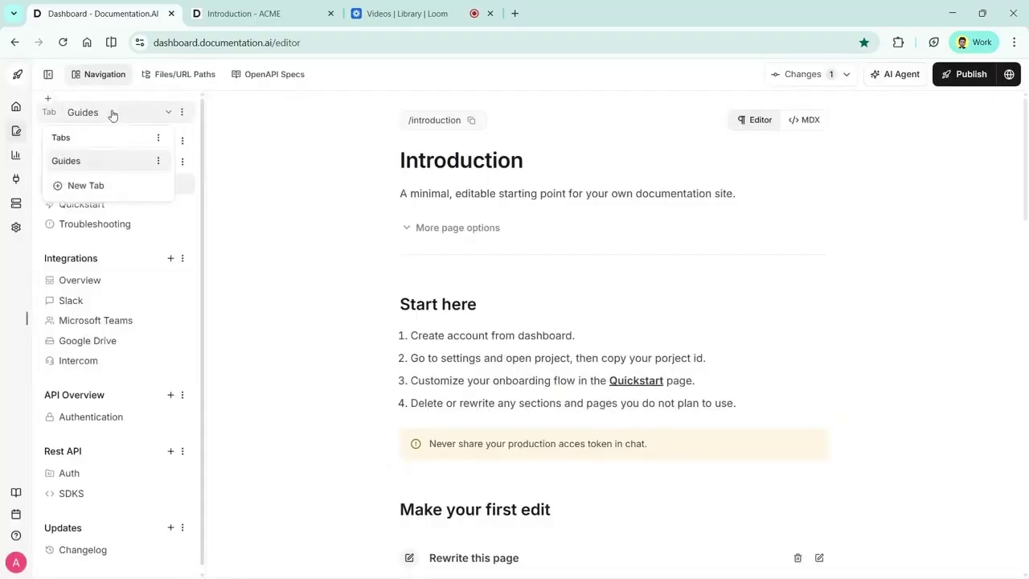
{"action": "left_click", "coordinate": [86, 187]}
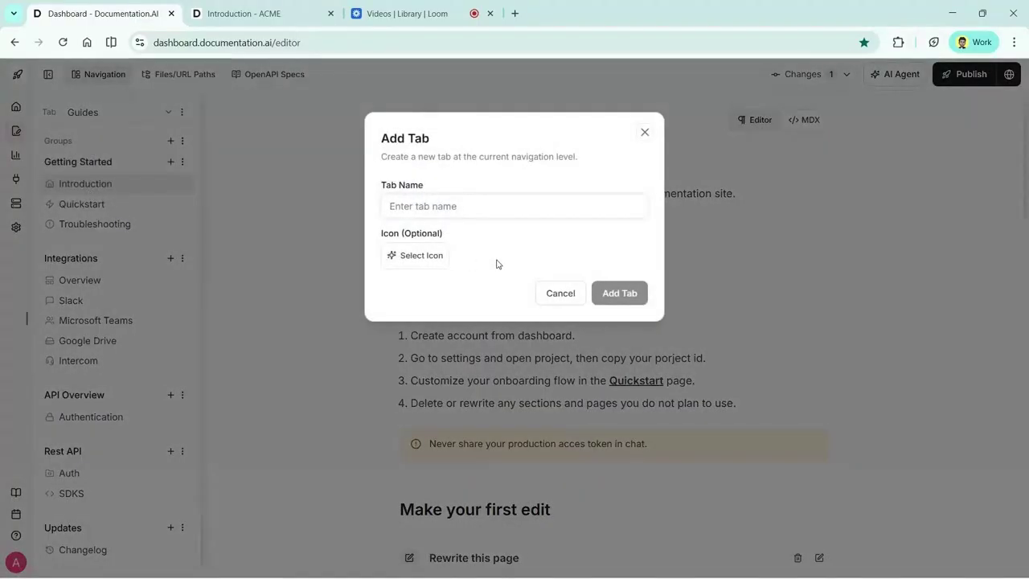
{"action": "type", "text": "API Reference"}
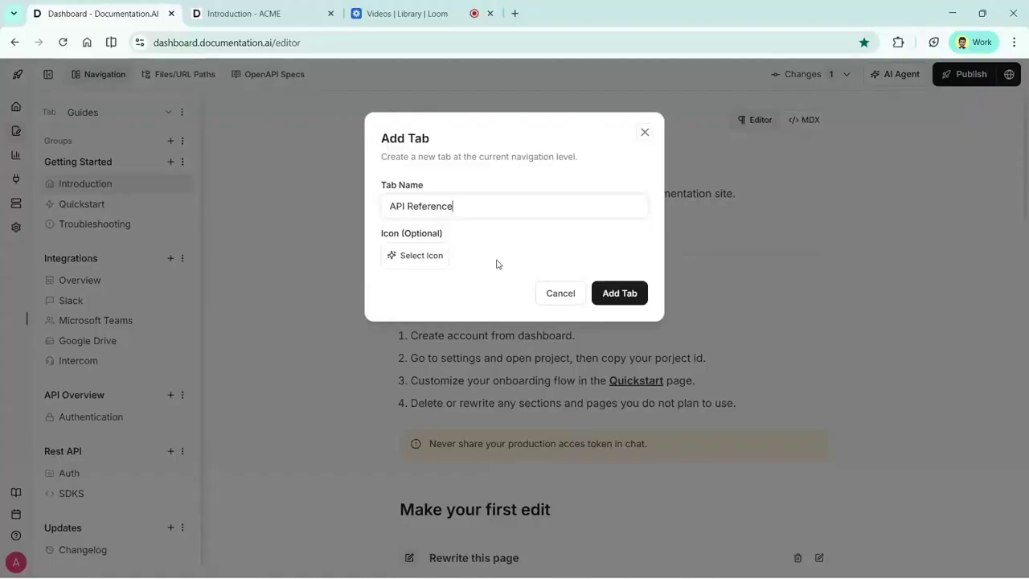
{"action": "key", "text": "Return"}
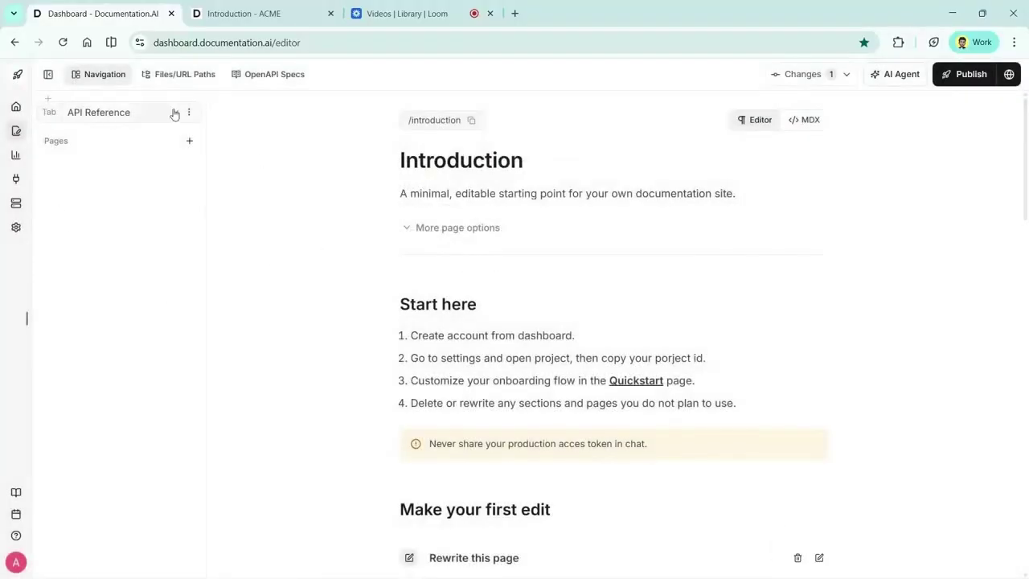
{"action": "left_click", "coordinate": [171, 112]}
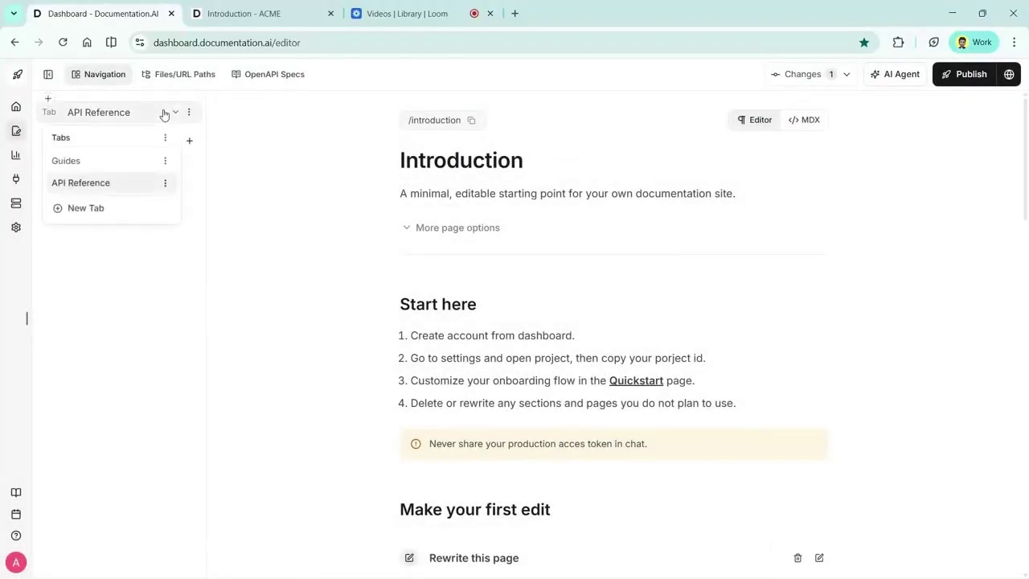
{"action": "left_click", "coordinate": [112, 168]}
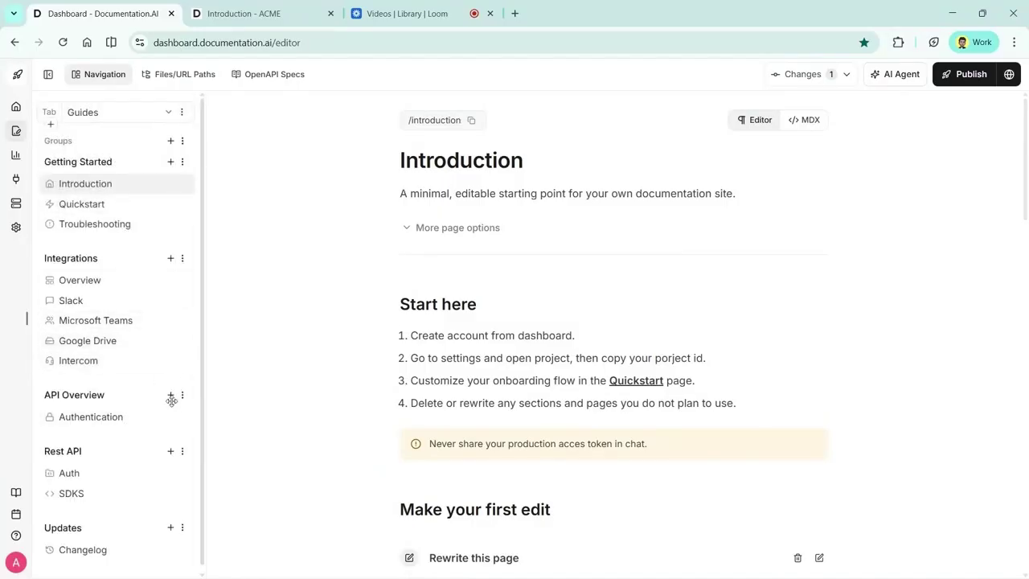
Move the API Overview group into the API Reference tab
{"action": "left_click", "coordinate": [182, 395]}
{"action": "left_click", "coordinate": [233, 441]}
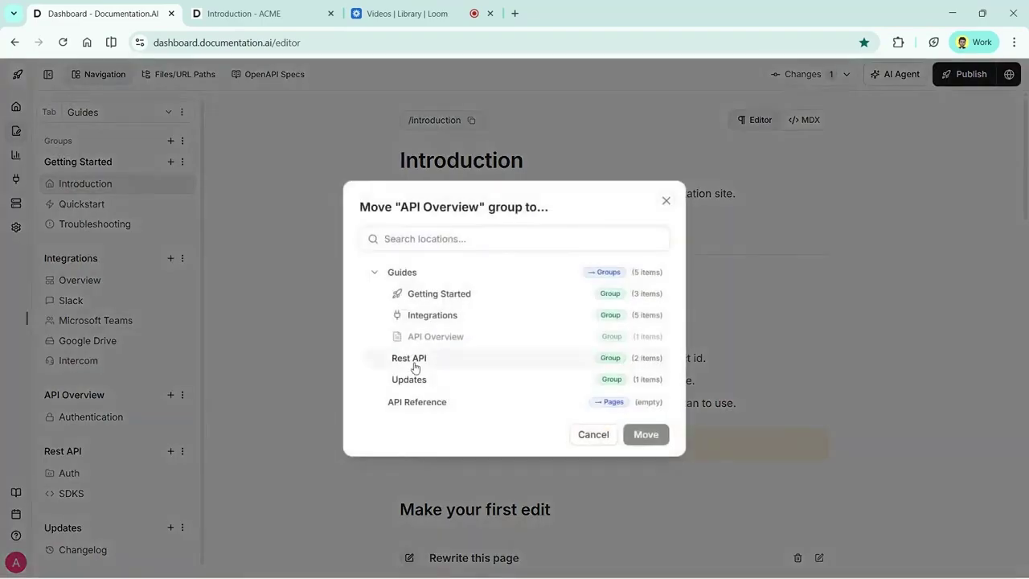
{"action": "left_click", "coordinate": [375, 272]}
{"action": "left_click", "coordinate": [415, 349]}
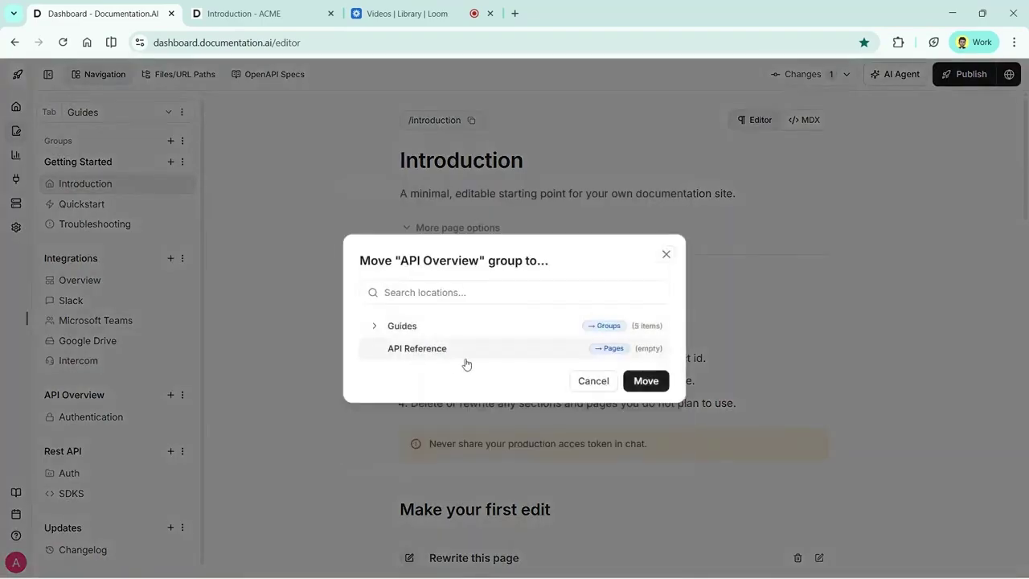
{"action": "left_click", "coordinate": [644, 382]}
Move the Rest API group into API Reference as well and publish the changes
{"action": "left_click", "coordinate": [190, 395]}
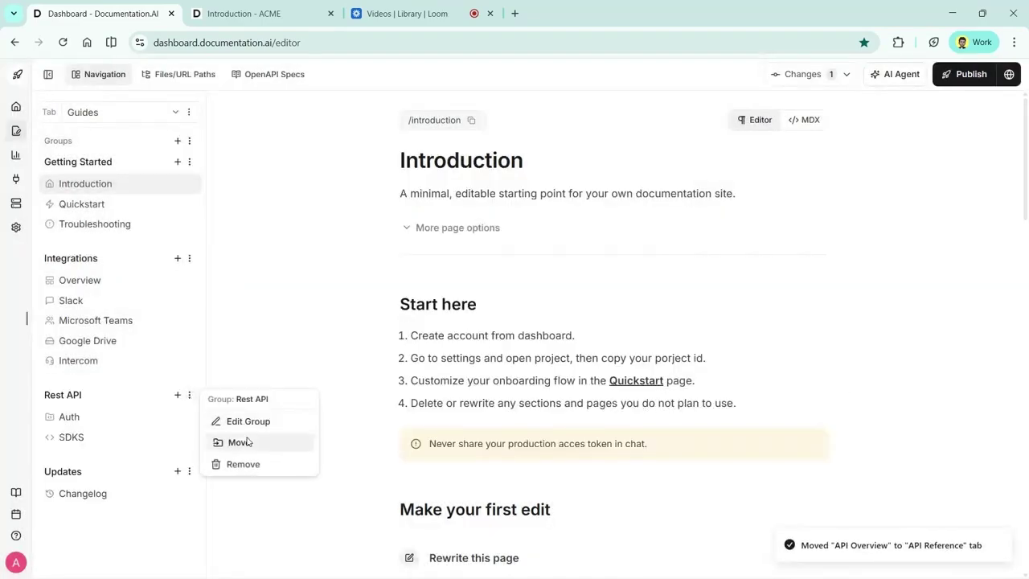
{"action": "left_click", "coordinate": [239, 441]}
{"action": "left_click", "coordinate": [651, 434]}
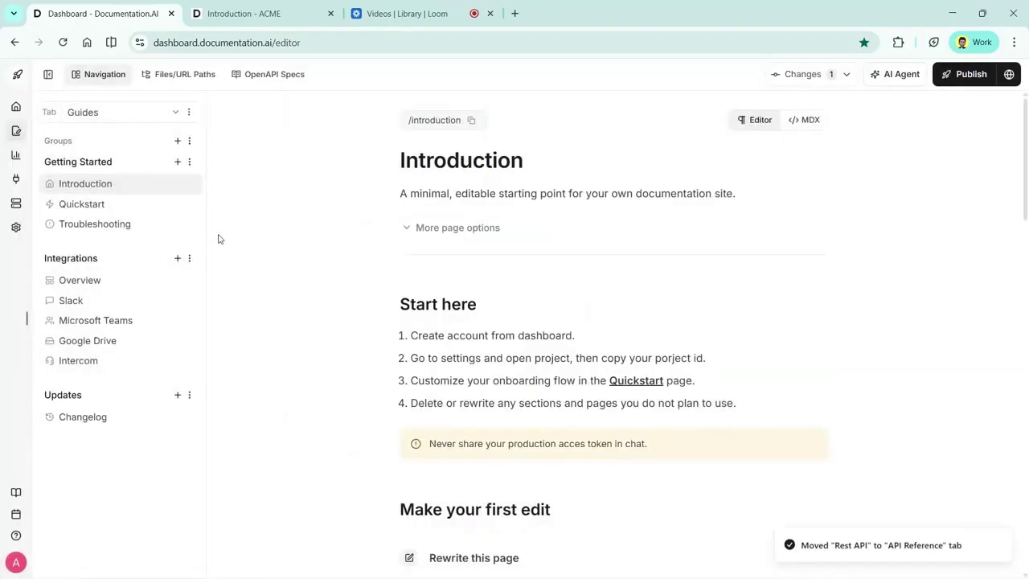
{"action": "left_click", "coordinate": [964, 74]}
On the live ACME site, view the API Reference section, then Guides, then return to the editor
{"action": "key", "text": "ctrl+Tab"}
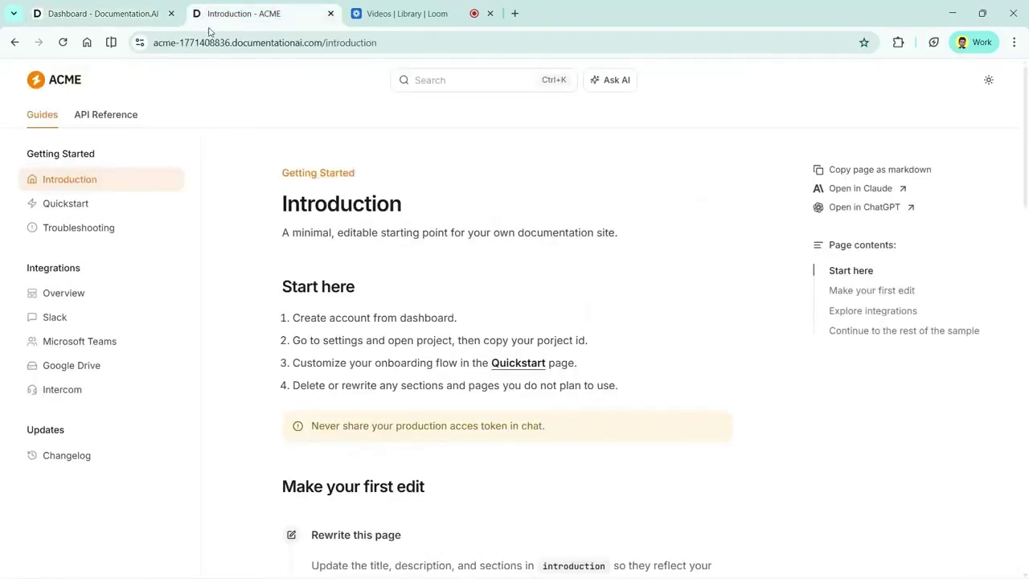
{"action": "left_click", "coordinate": [98, 122]}
{"action": "left_click", "coordinate": [54, 115]}
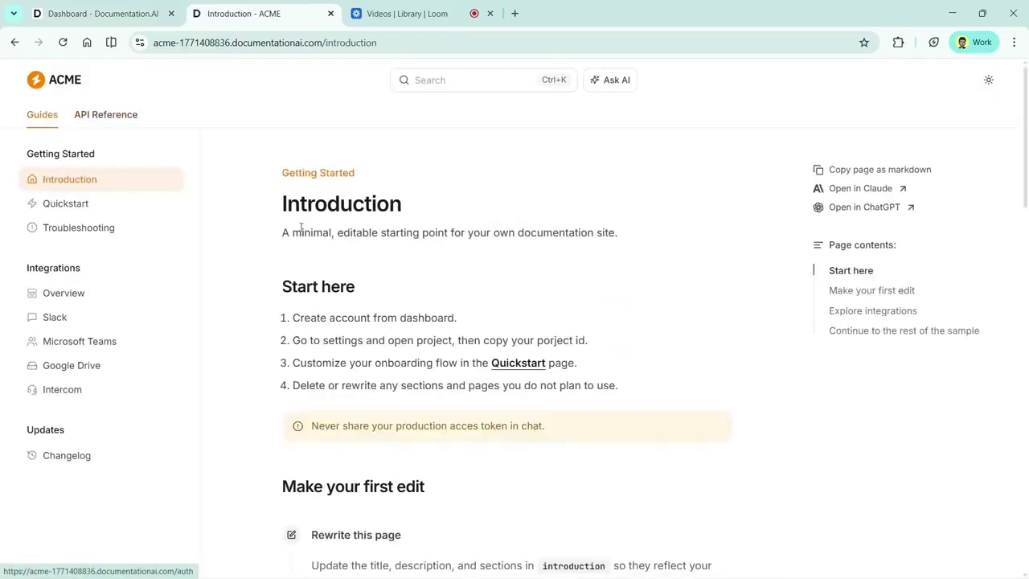
{"action": "left_click", "coordinate": [115, 8]}
{"action": "key", "text": "ctrl+Tab"}
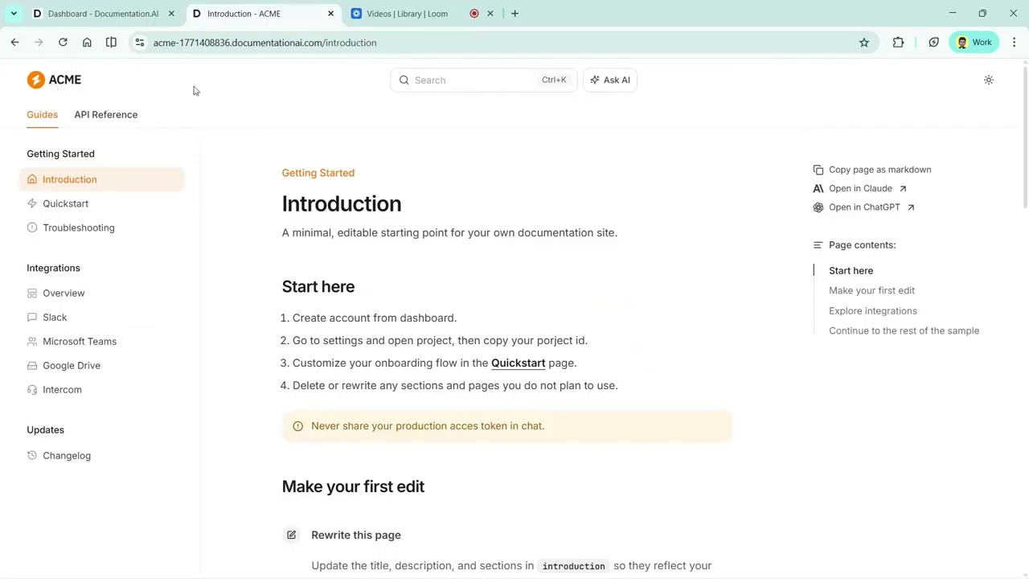
{"action": "left_click", "coordinate": [120, 12]}
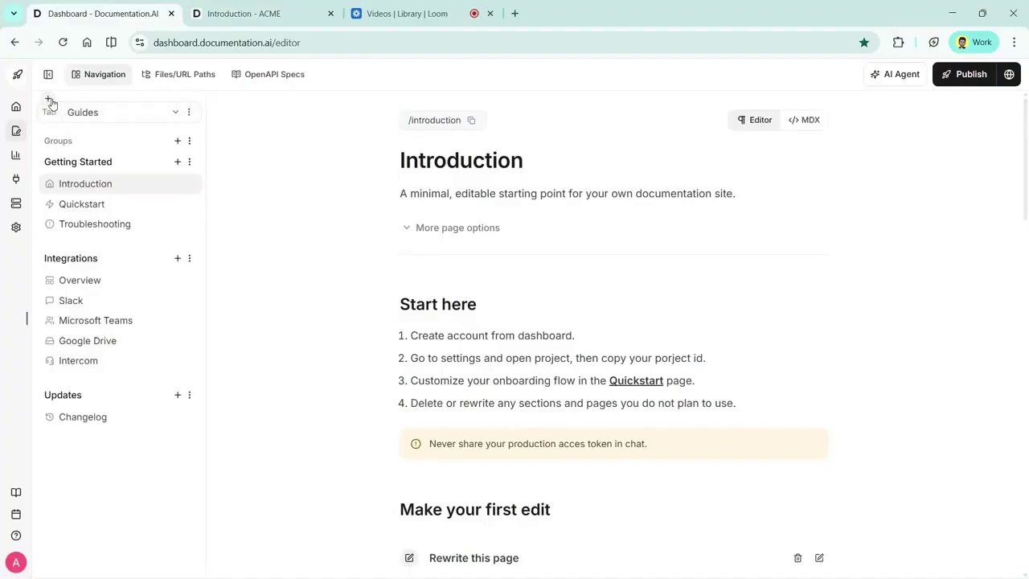
Wrap the existing docs in a new product named Acme Alpha
{"action": "left_click", "coordinate": [49, 101]}
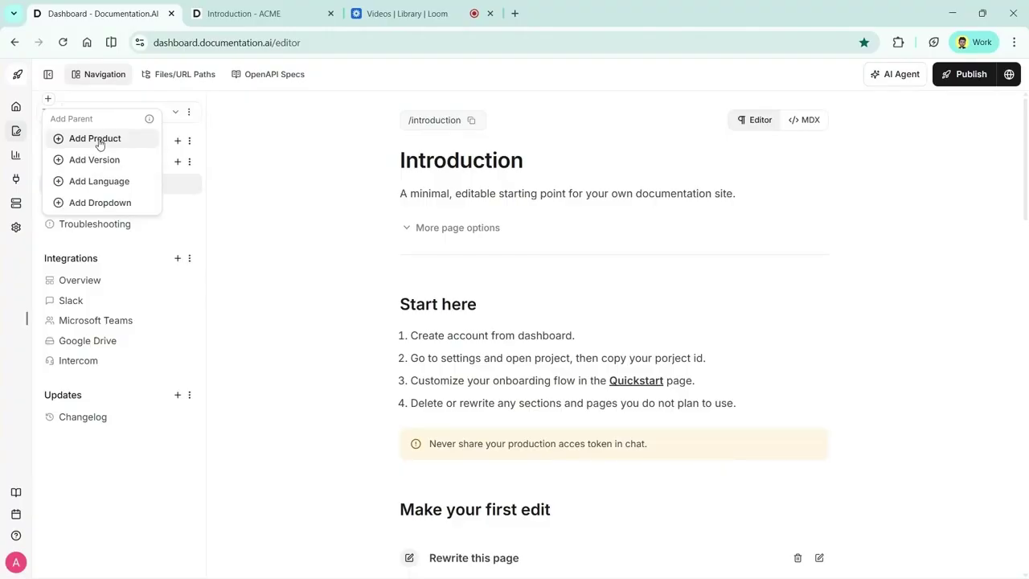
{"action": "left_click", "coordinate": [98, 140]}
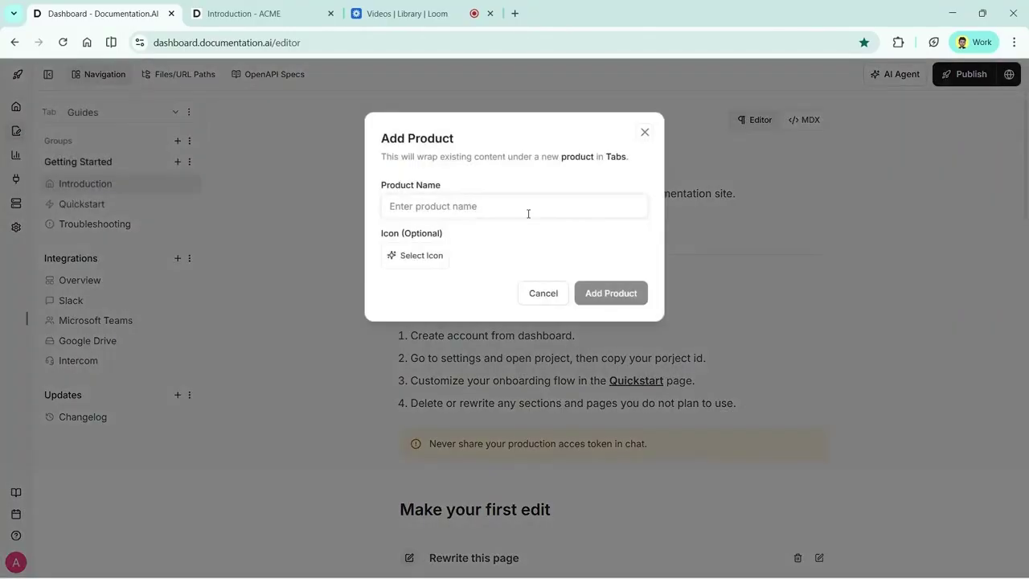
{"action": "type", "text": "Acme Alpha"}
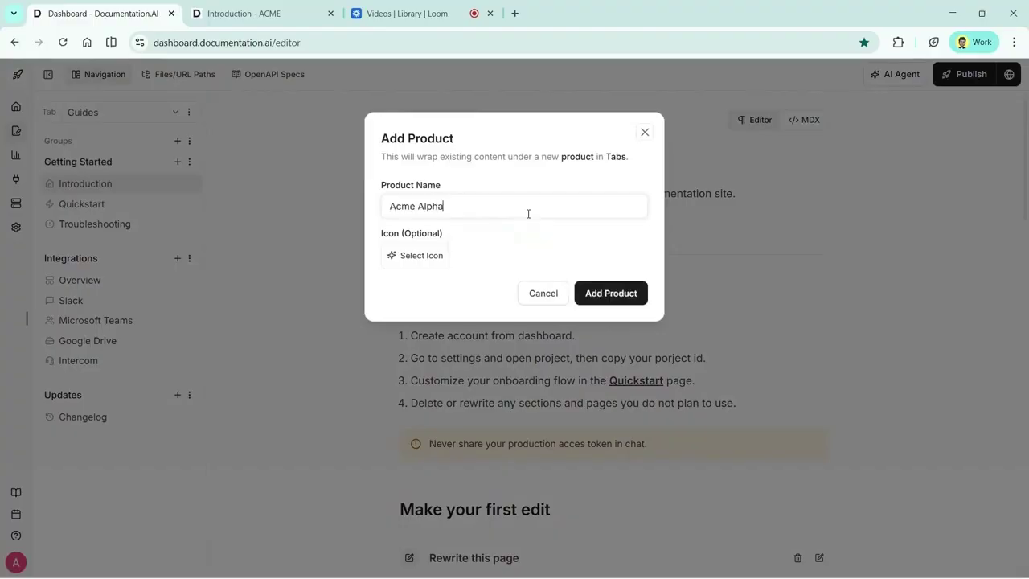
{"action": "key", "text": "Return"}
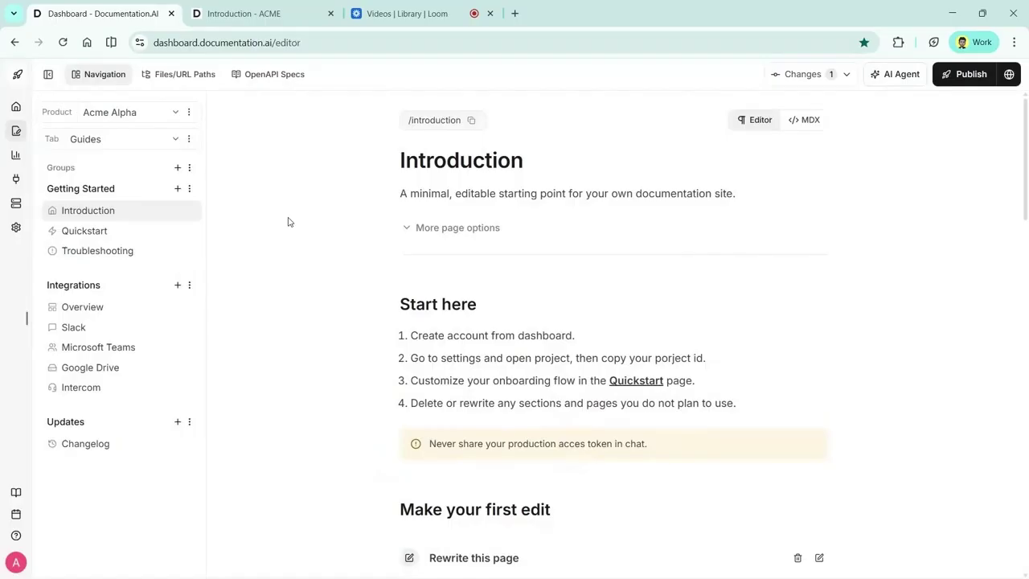
Add an empty Acme Beta product, then switch back to Acme Alpha
{"action": "left_click", "coordinate": [110, 113]}
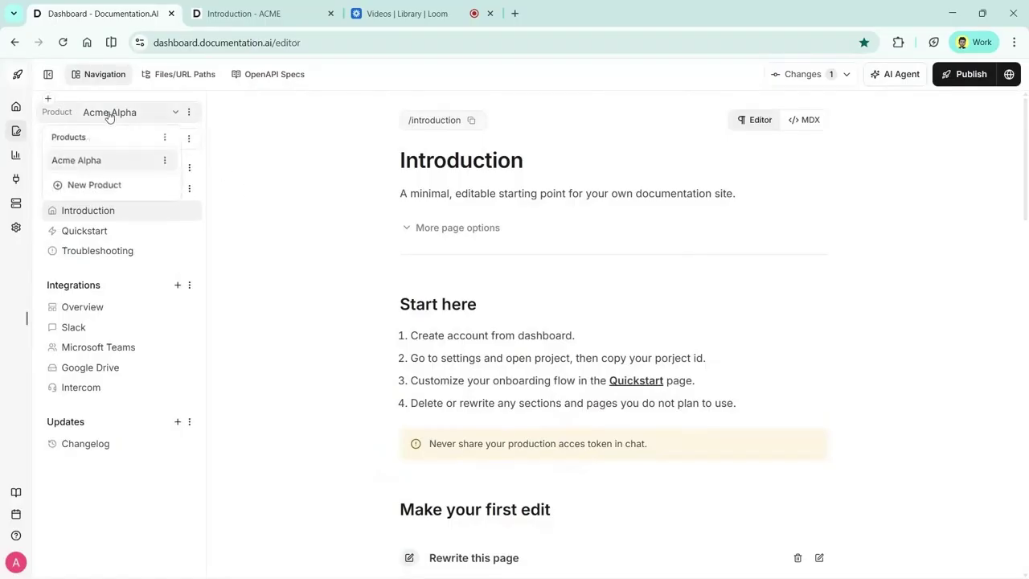
{"action": "left_click", "coordinate": [95, 186]}
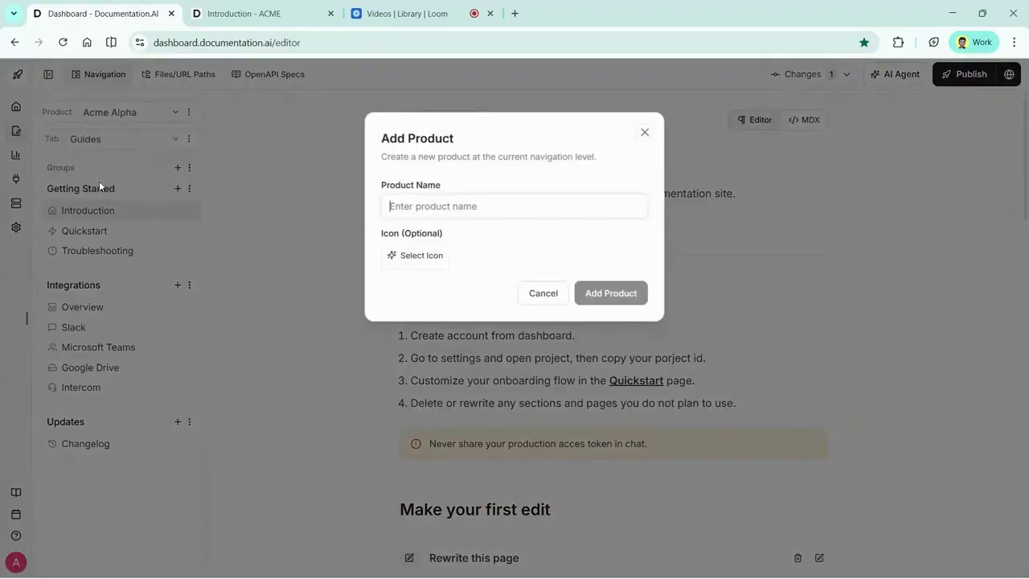
{"action": "type", "text": "Acme Beta"}
{"action": "left_click", "coordinate": [587, 291]}
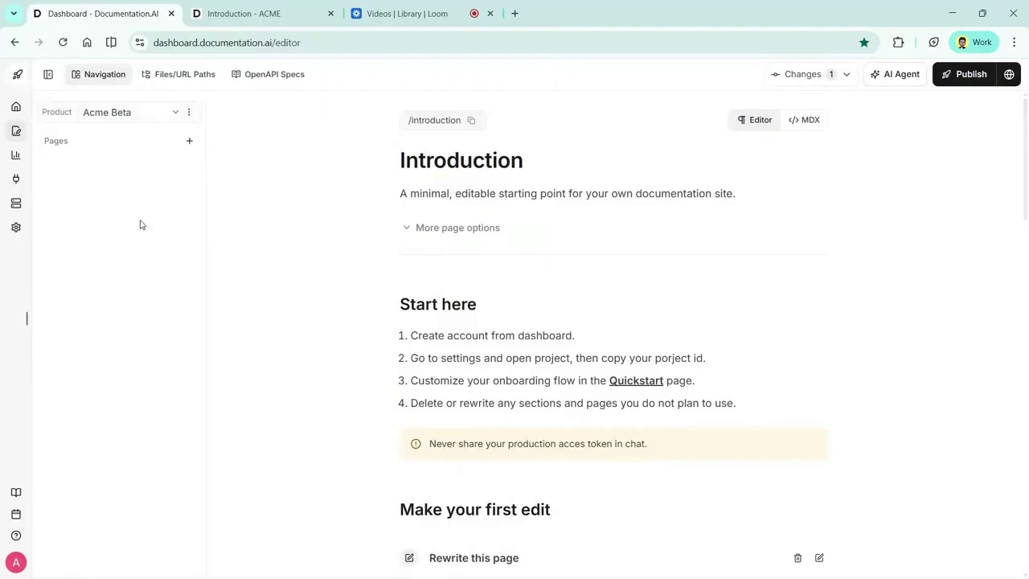
{"action": "left_click", "coordinate": [132, 108]}
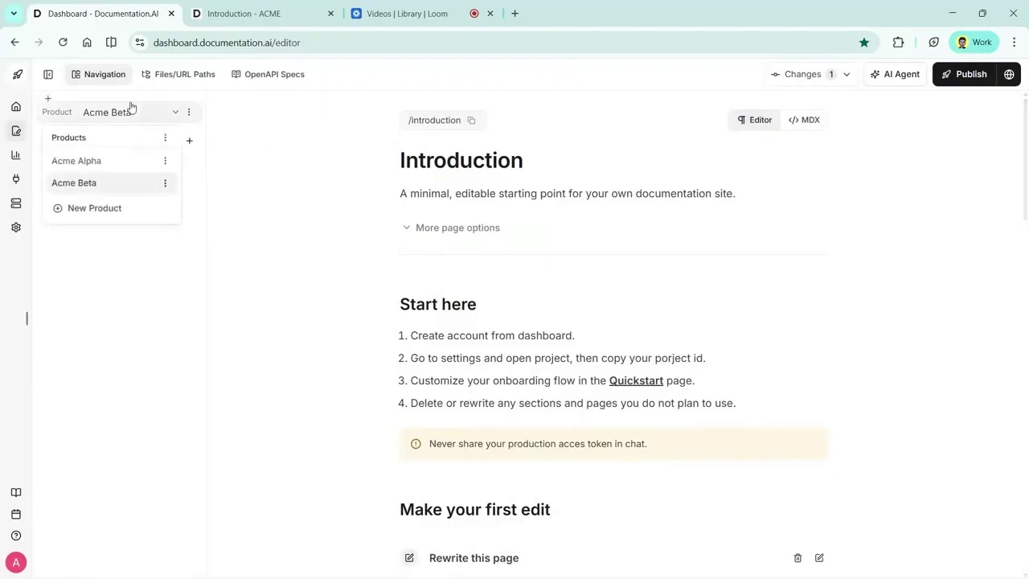
{"action": "left_click", "coordinate": [117, 160]}
Open the live ACME site's API Reference Auth page, then return to the editor
{"action": "left_click", "coordinate": [243, 13]}
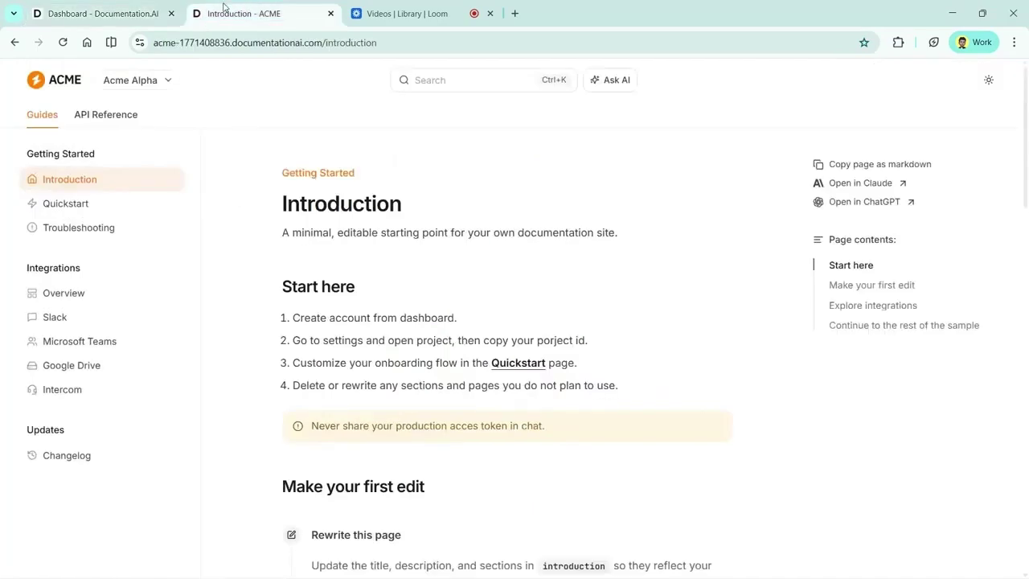
{"action": "left_click", "coordinate": [121, 111]}
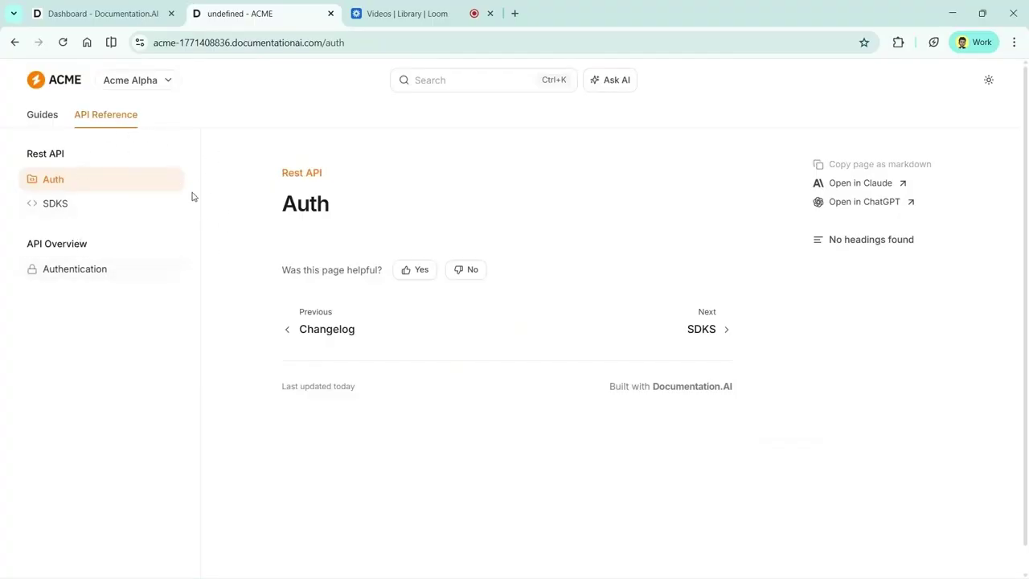
{"action": "left_click", "coordinate": [121, 14]}
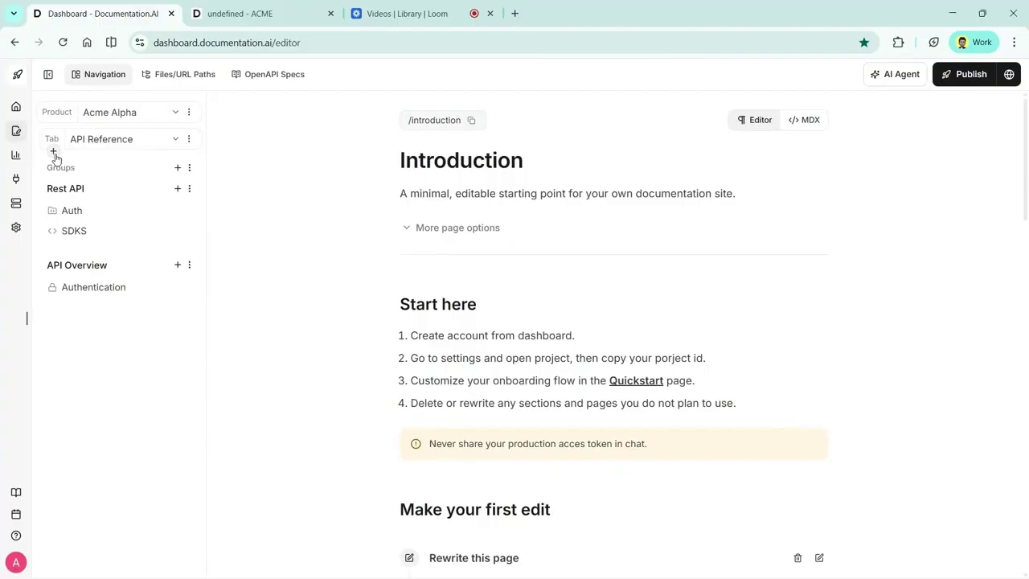
Add an Accounts dropdown level to the API Reference tab
{"action": "left_click", "coordinate": [54, 154]}
{"action": "type", "text": "A"}
{"action": "key", "text": "BackSpace"}
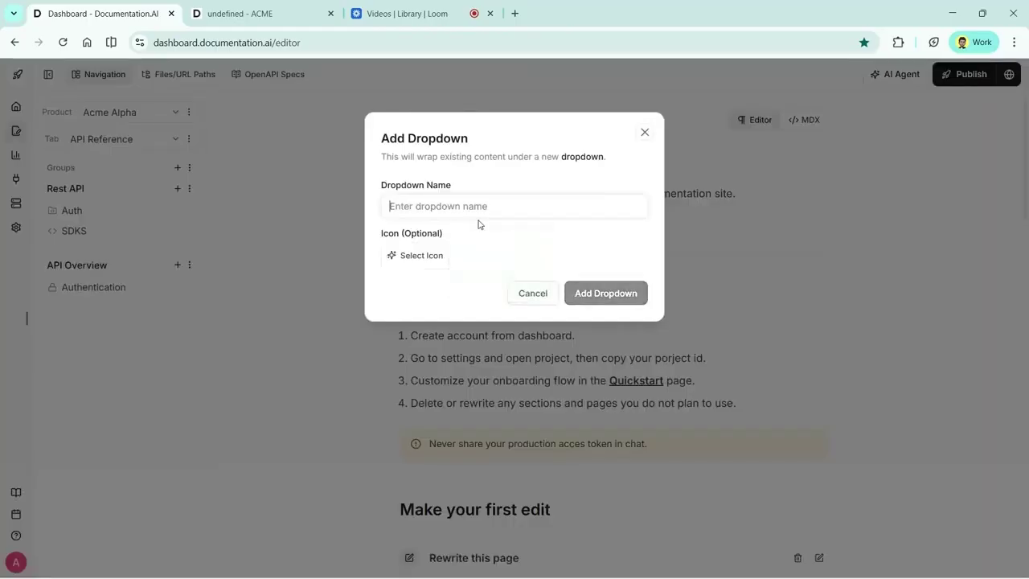
{"action": "type", "text": "Accounts"}
{"action": "key", "text": "Return"}
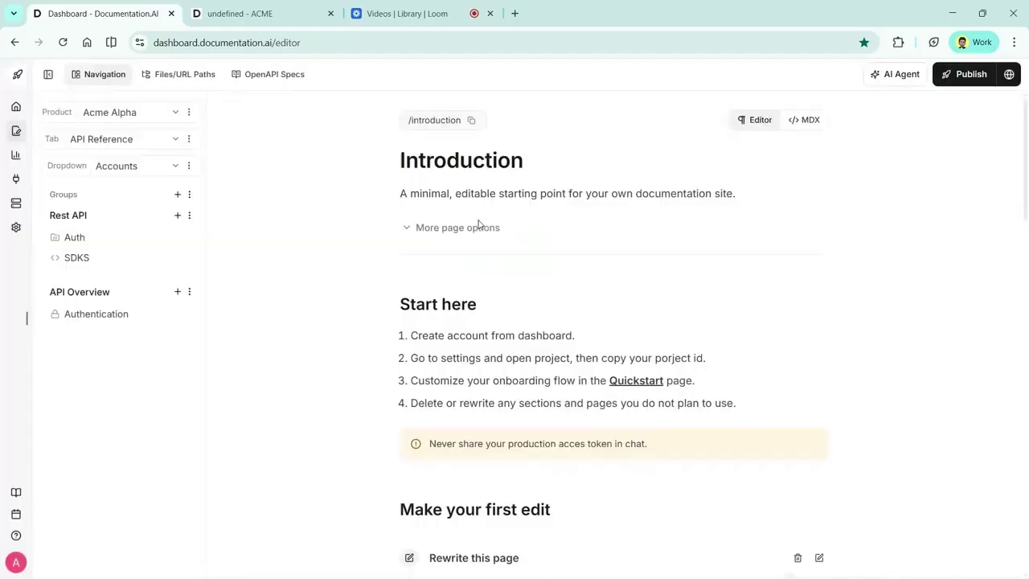
Create a second dropdown named Payments, then switch back to Accounts
{"action": "left_click", "coordinate": [129, 170]}
{"action": "left_click", "coordinate": [107, 239]}
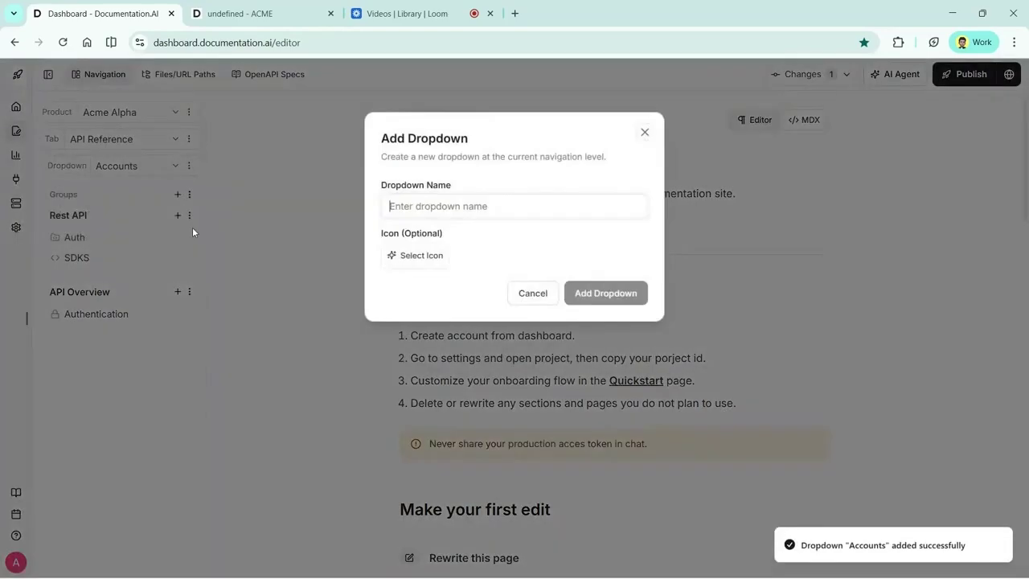
{"action": "type", "text": "Payments"}
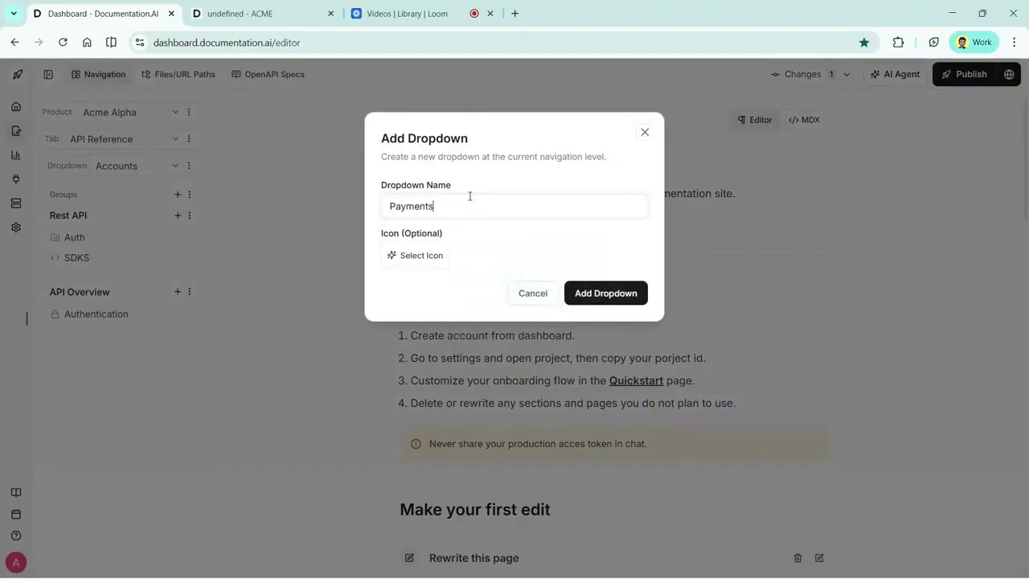
{"action": "key", "text": "Return"}
{"action": "left_click", "coordinate": [150, 169]}
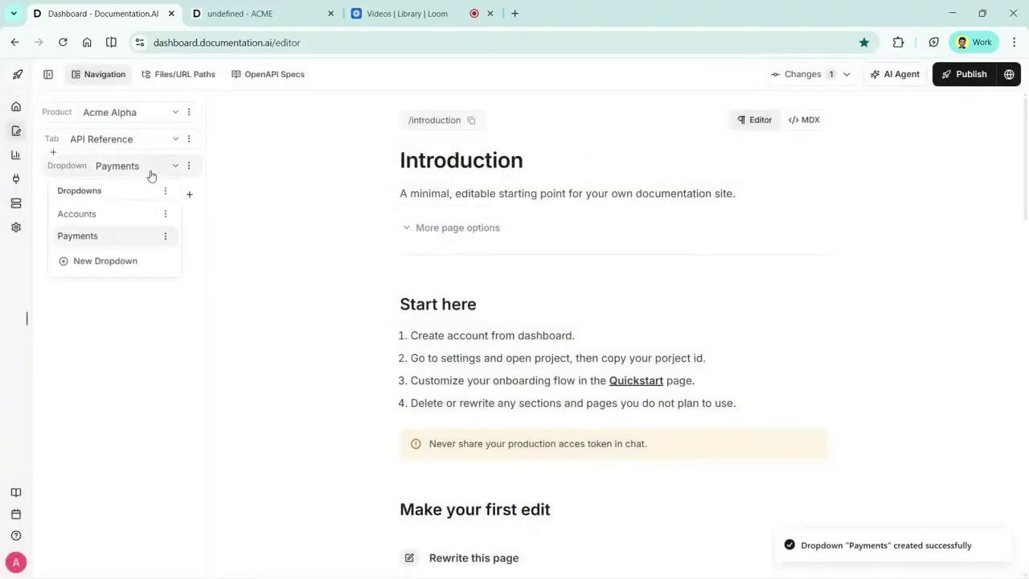
{"action": "left_click", "coordinate": [128, 220]}
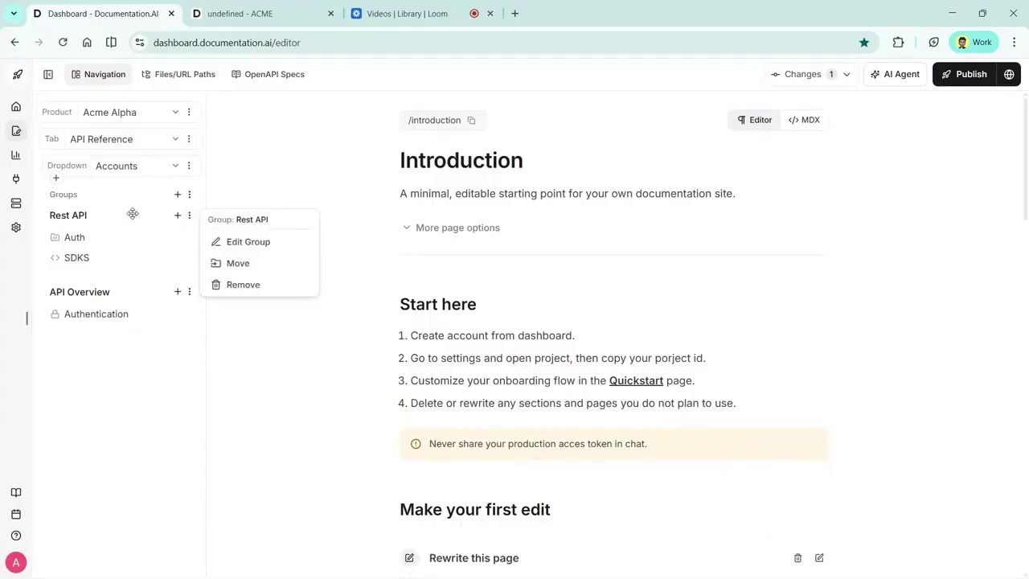
Move the Rest API group into the Payments dropdown and publish the changes
{"action": "left_click", "coordinate": [251, 262]}
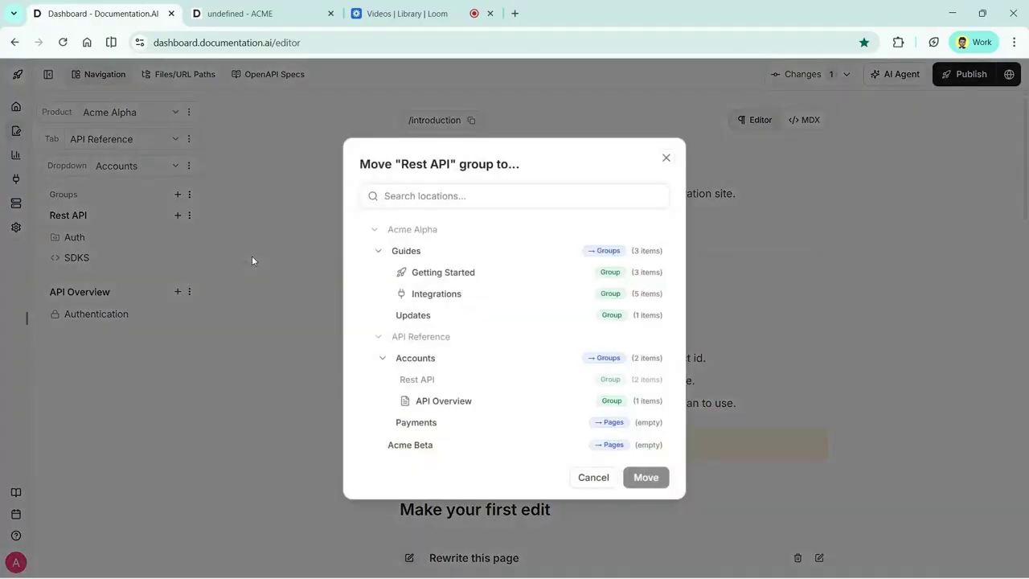
{"action": "left_click", "coordinate": [418, 424]}
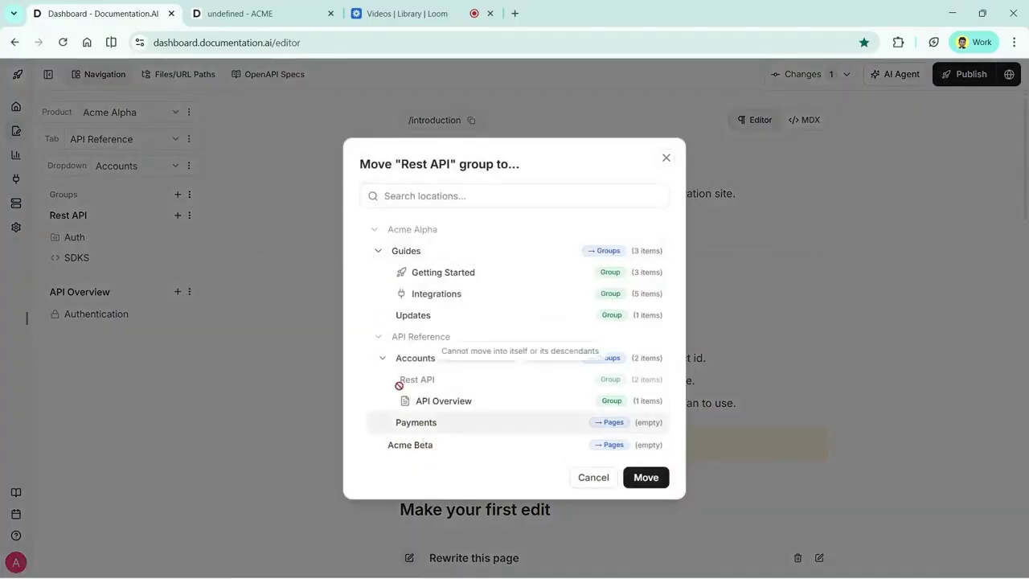
{"action": "left_click", "coordinate": [646, 477]}
{"action": "left_click", "coordinate": [176, 165]}
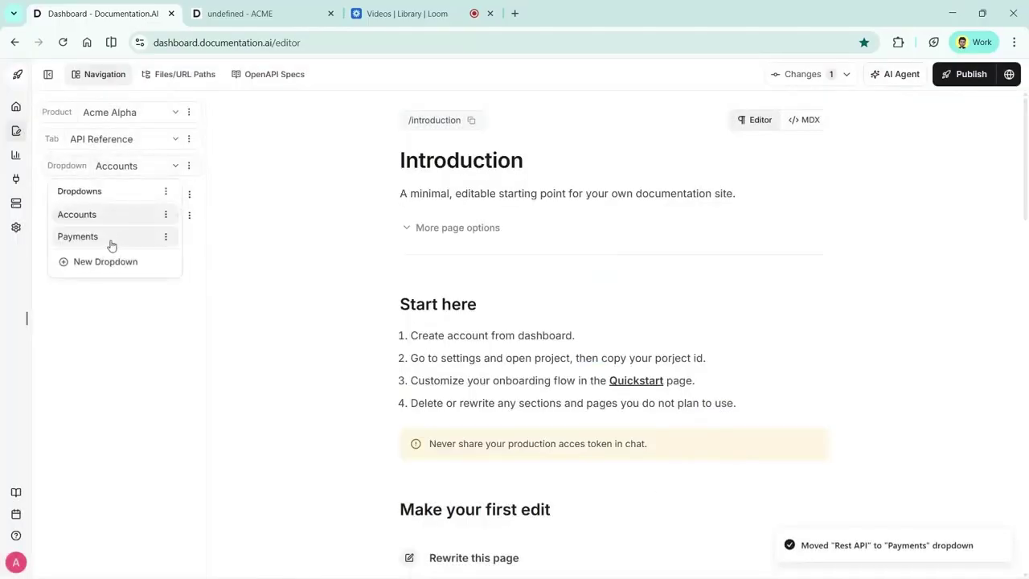
{"action": "left_click", "coordinate": [110, 244]}
{"action": "left_click", "coordinate": [954, 73]}
On the live API Reference, toggle the dropdown between Payments and Accounts, then return to the editor
{"action": "left_click", "coordinate": [265, 10]}
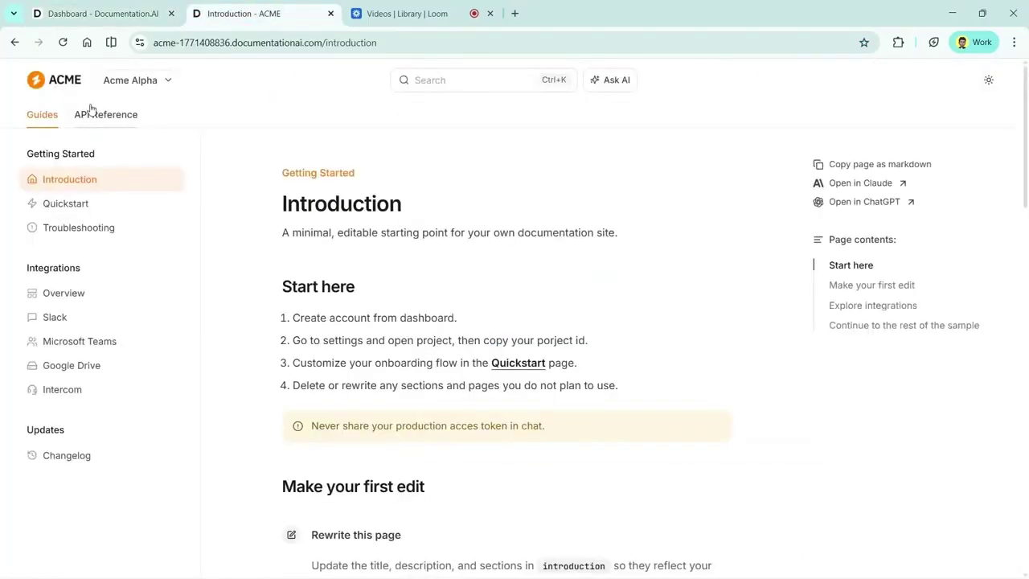
{"action": "left_click", "coordinate": [92, 113]}
{"action": "left_click", "coordinate": [92, 158]}
{"action": "left_click", "coordinate": [85, 224]}
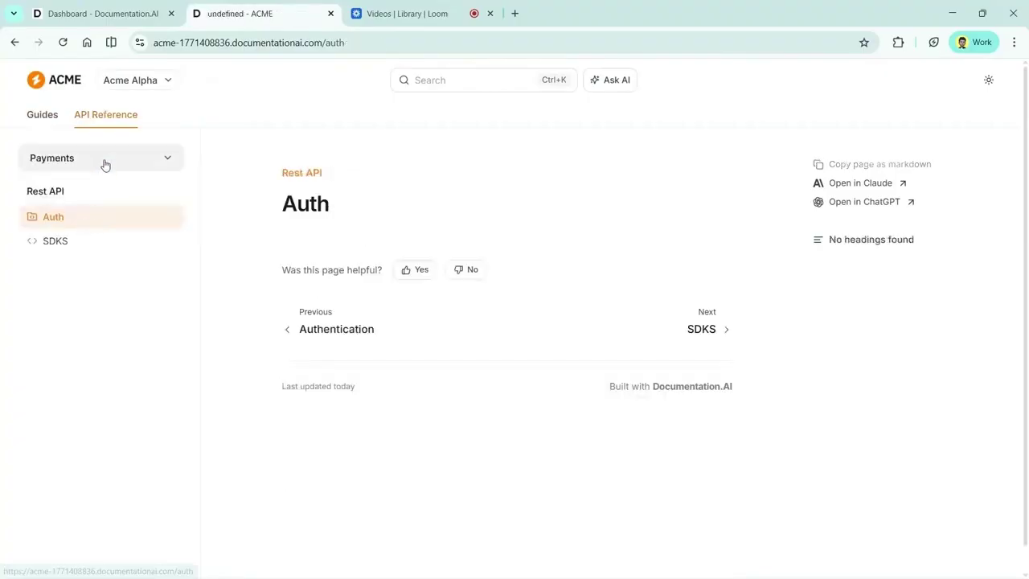
{"action": "left_click", "coordinate": [103, 161]}
{"action": "left_click", "coordinate": [92, 193]}
{"action": "left_click", "coordinate": [97, 158]}
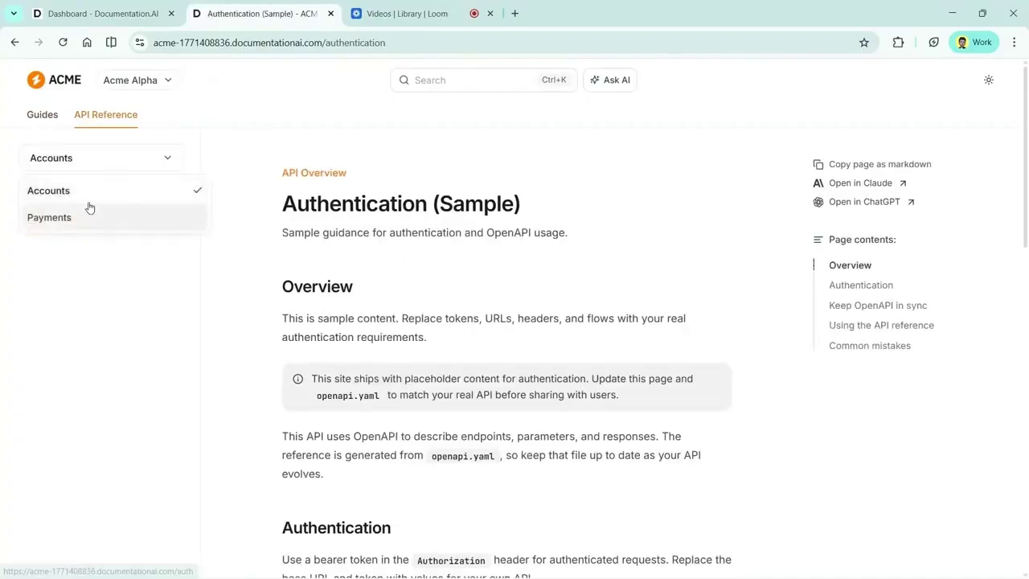
{"action": "left_click", "coordinate": [94, 215]}
{"action": "left_click", "coordinate": [103, 13]}
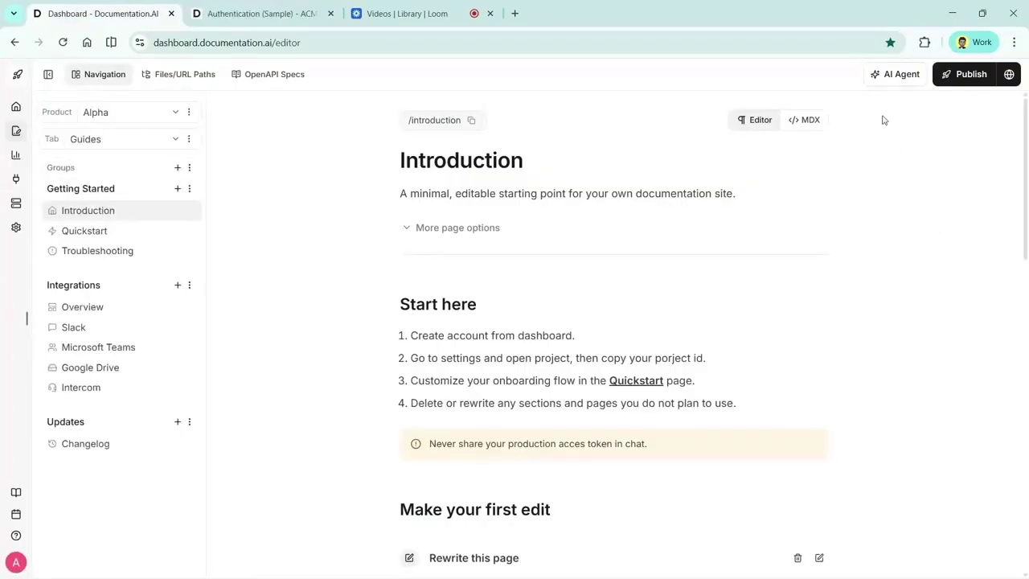
Open the AI Agent chat panel with a new empty chat
{"action": "left_click", "coordinate": [895, 77]}
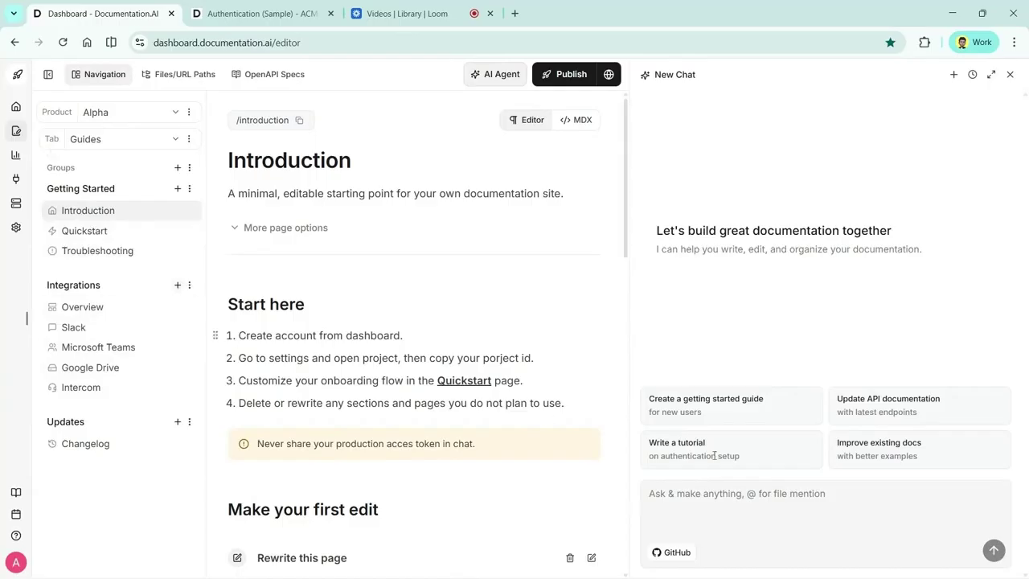
Ask the AI assistant to add an Introduction section linking every Integrations page
{"action": "left_click", "coordinate": [887, 495]}
{"action": "type", "text": "Update the Introduction page to mention and link to all new available Integrations pages."}
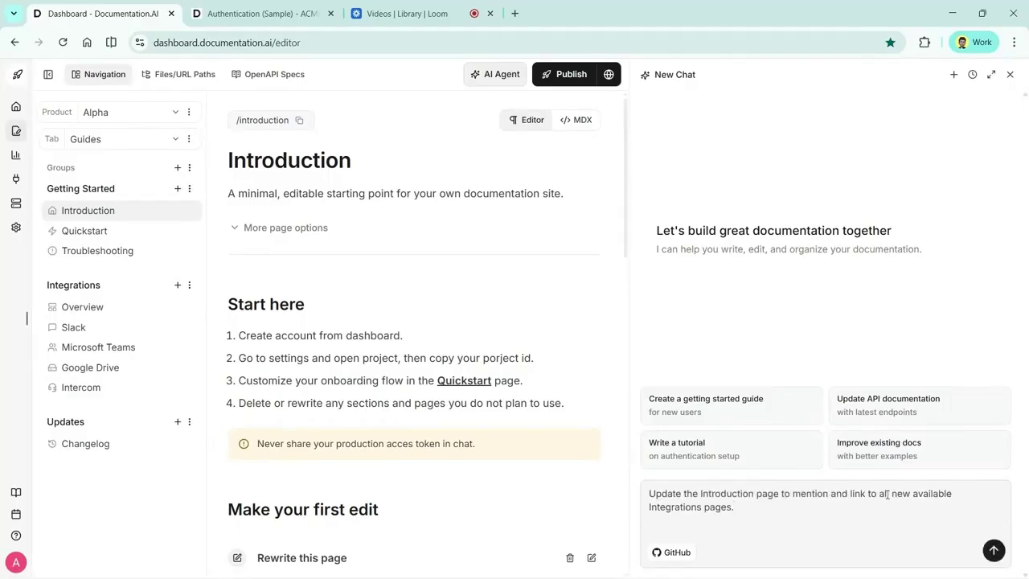
{"action": "left_click", "coordinate": [993, 550]}
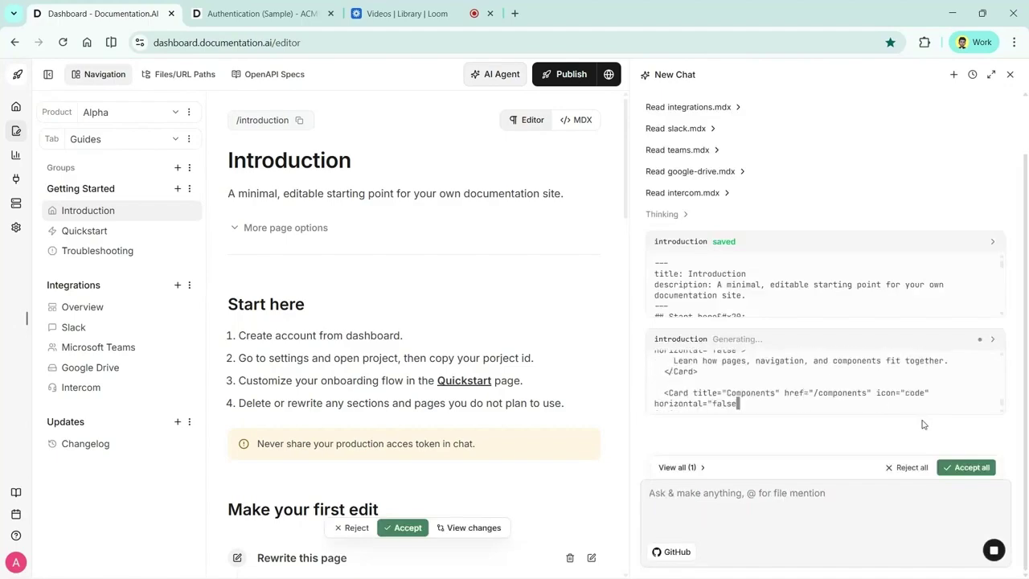
{"action": "scroll", "coordinate": [866, 347], "scroll_direction": "up", "scroll_amount": 2}
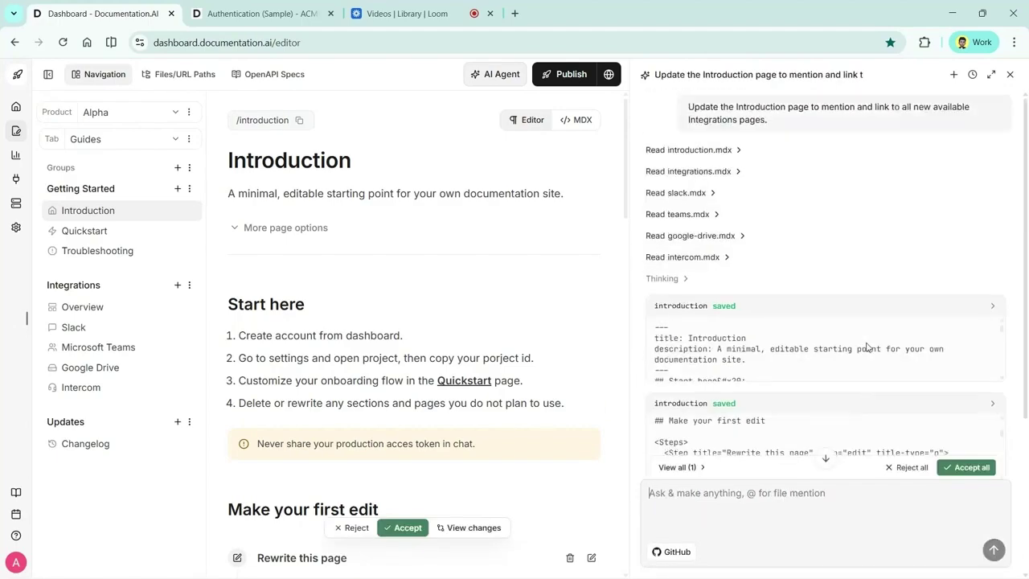
{"action": "scroll", "coordinate": [804, 354], "scroll_direction": "down", "scroll_amount": 10}
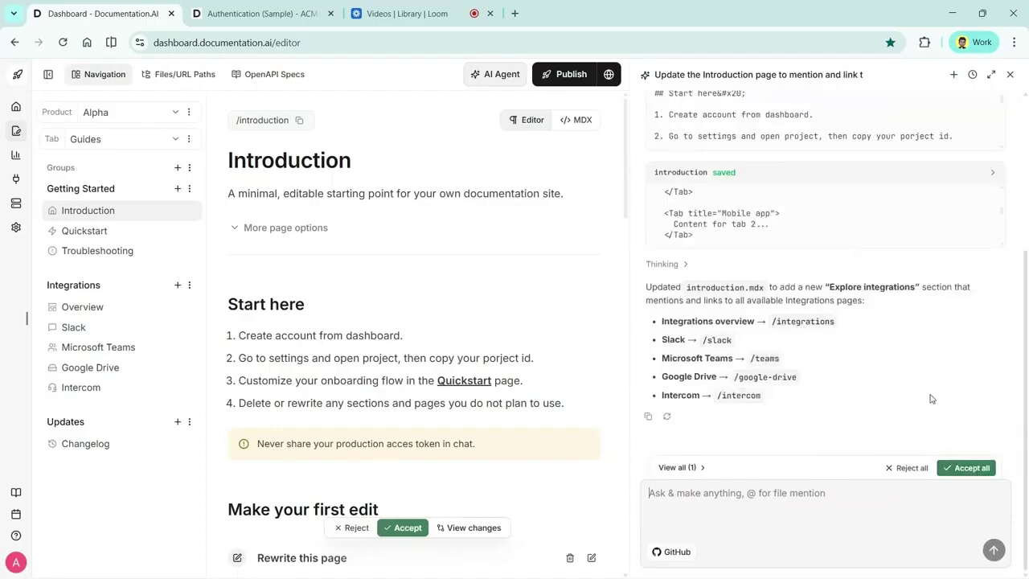
Review the assistant's Introduction edits as an MDX diff, then draft a request to review the last 10 commits
{"action": "left_click", "coordinate": [679, 468]}
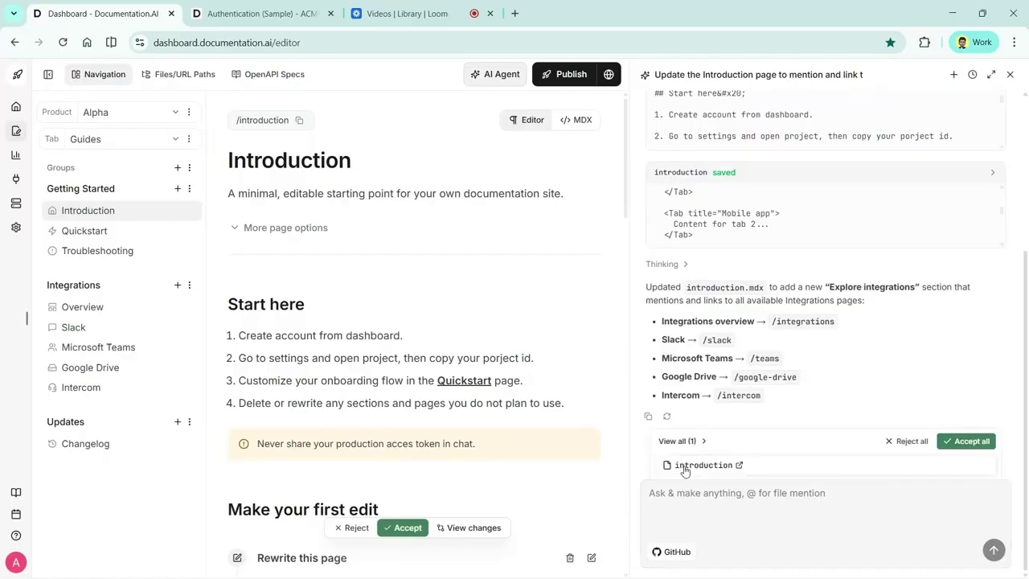
{"action": "left_click", "coordinate": [466, 528]}
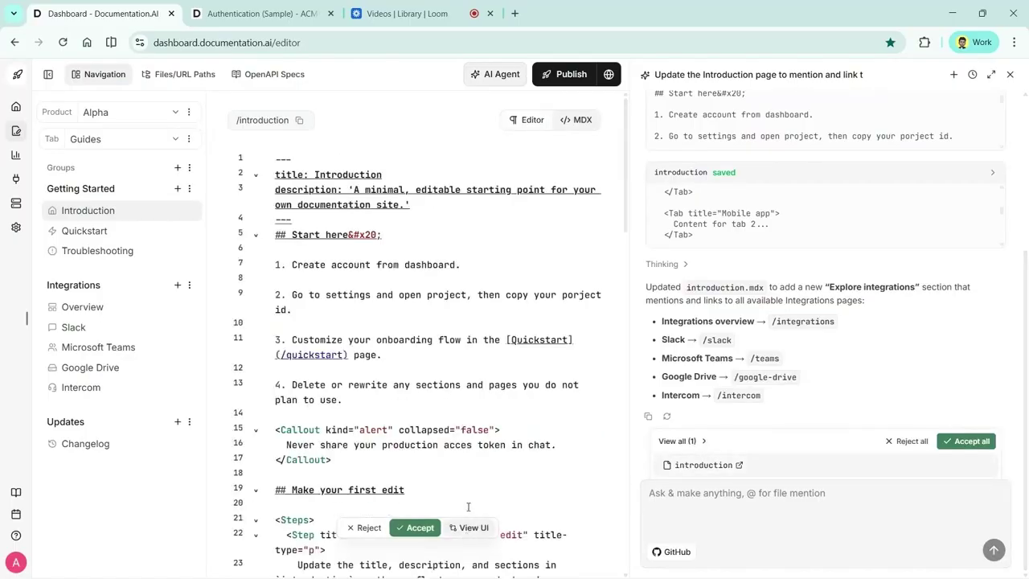
{"action": "scroll", "coordinate": [493, 381], "scroll_direction": "down", "scroll_amount": 3}
{"action": "scroll", "coordinate": [493, 382], "scroll_direction": "up", "scroll_amount": 3}
{"action": "left_click", "coordinate": [480, 529]}
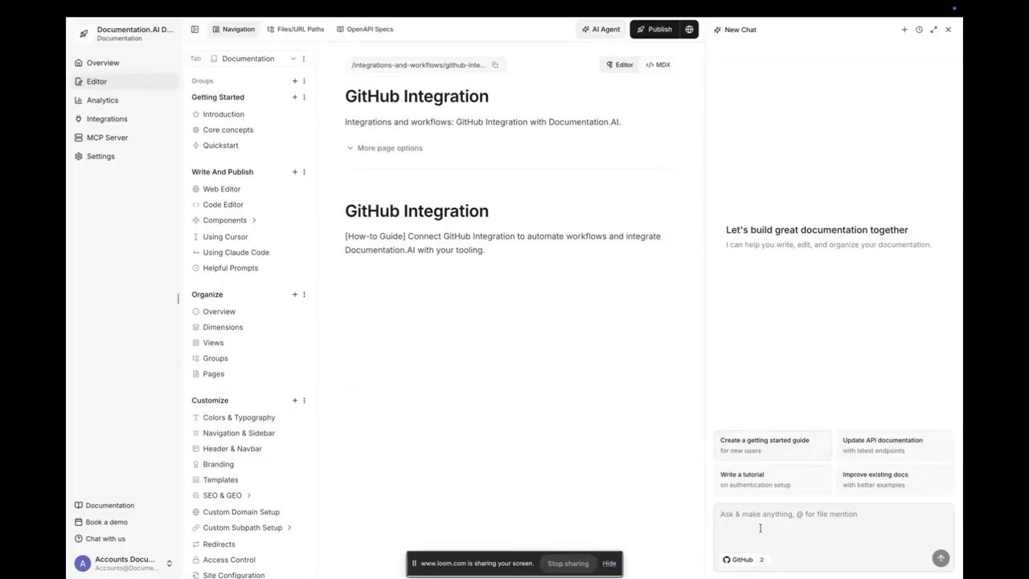
{"action": "type", "text": "i want you to check the last 10 commits in app and dashboard and let me know if we need to update our docs?"}
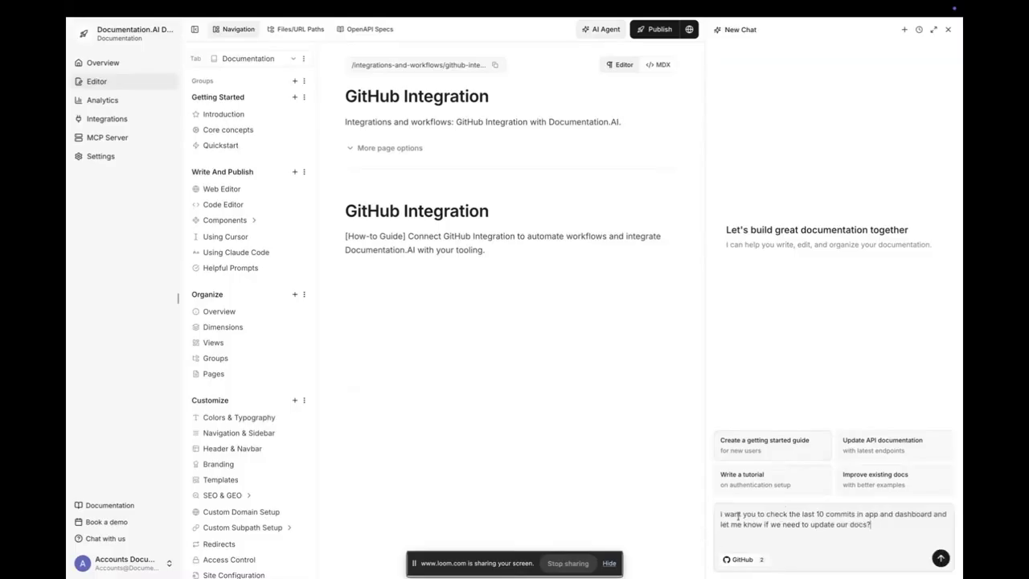
Send the commit-review request to the AI assistant, widen its chat panel, and collapse the sidebar
{"action": "left_click", "coordinate": [941, 558]}
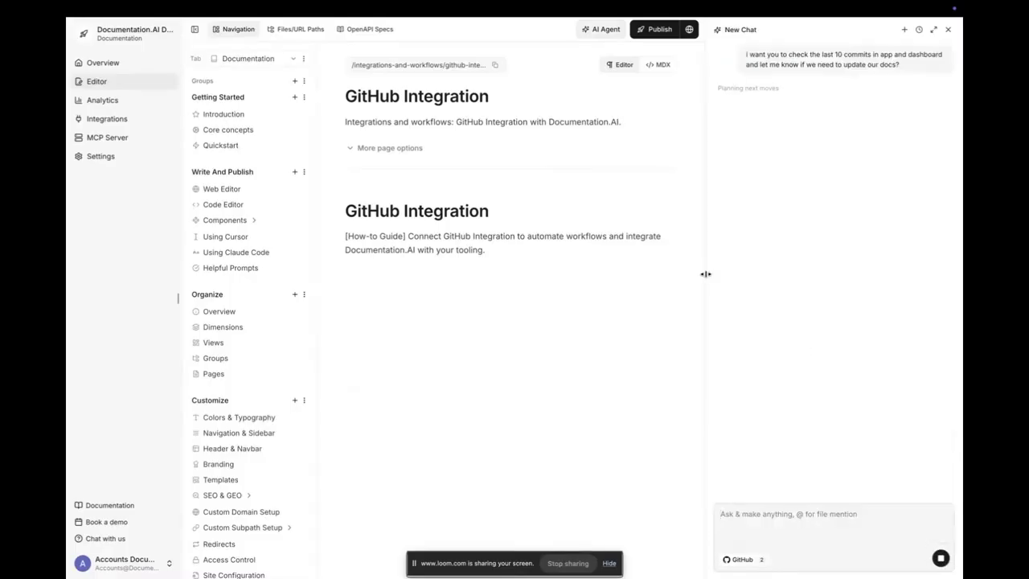
{"action": "left_click_drag", "start_coordinate": [706, 276], "coordinate": [675, 274]}
{"action": "left_click", "coordinate": [179, 299]}
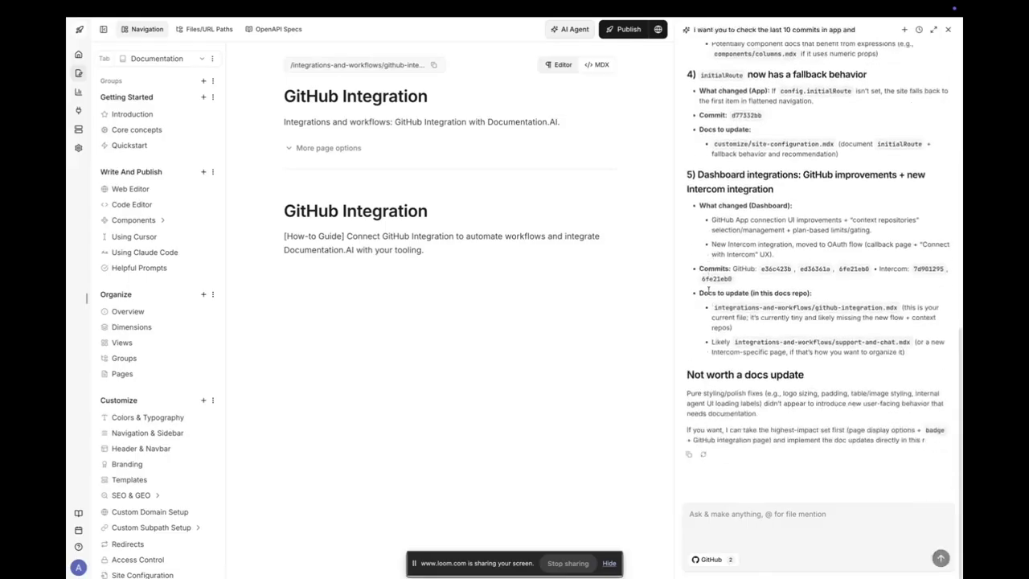
Ask the assistant to update the GitHub integration page for any related dashboard changes
{"action": "type", "text": "lets update the github integration page. do we have any changed"}
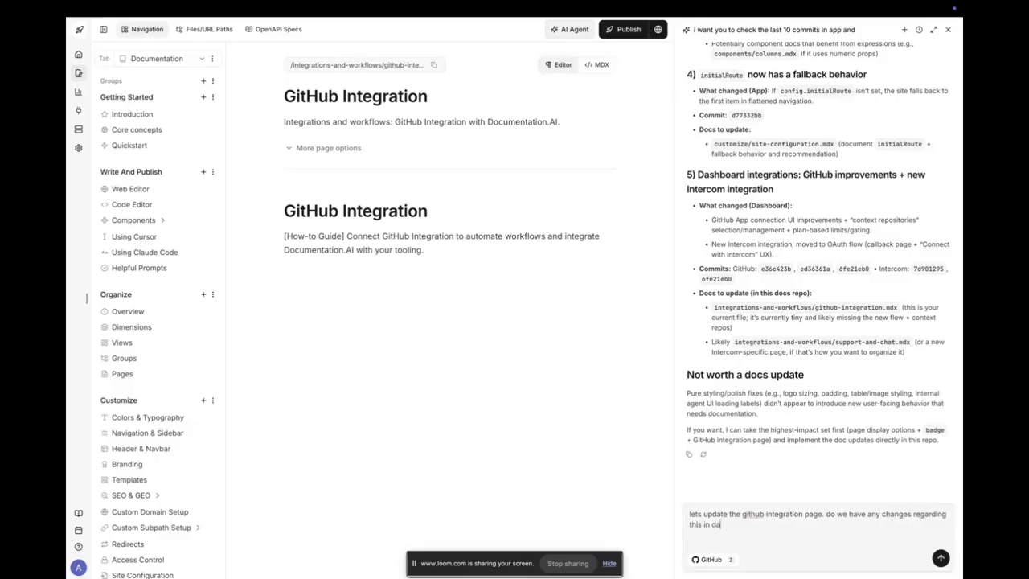
{"action": "type", "text": " regarding this in dashboard?"}
{"action": "key", "text": "Return"}
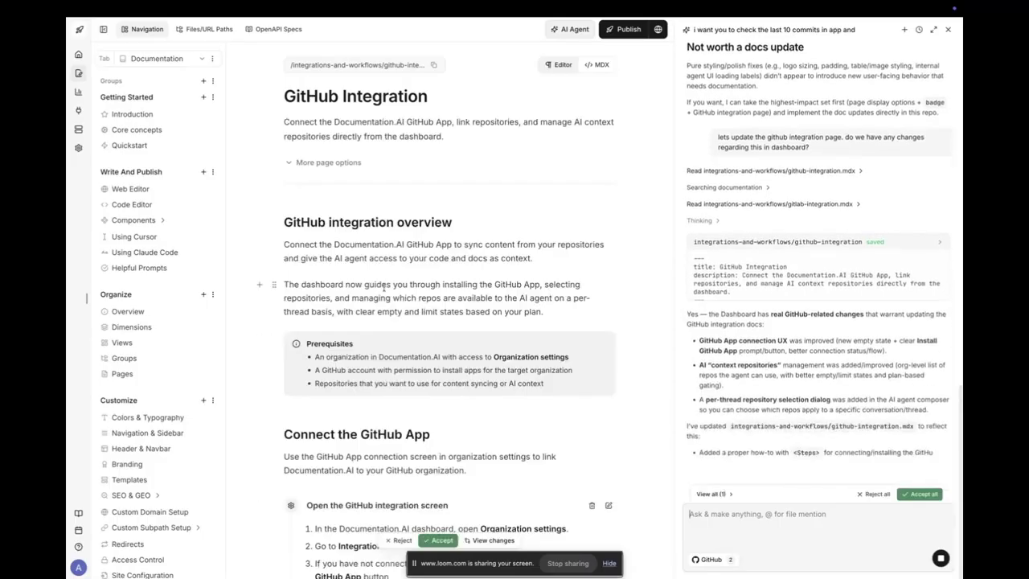
{"action": "scroll", "coordinate": [788, 265], "scroll_direction": "down", "scroll_amount": 1}
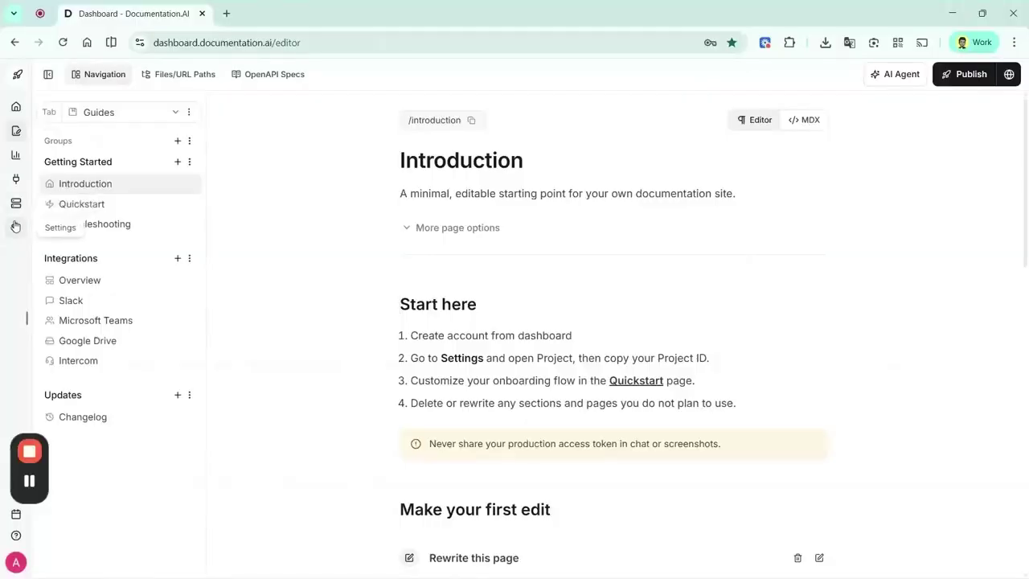
Set Access Control to Private with a saved password, re-publish, and load the live ACME site
{"action": "left_click", "coordinate": [15, 226]}
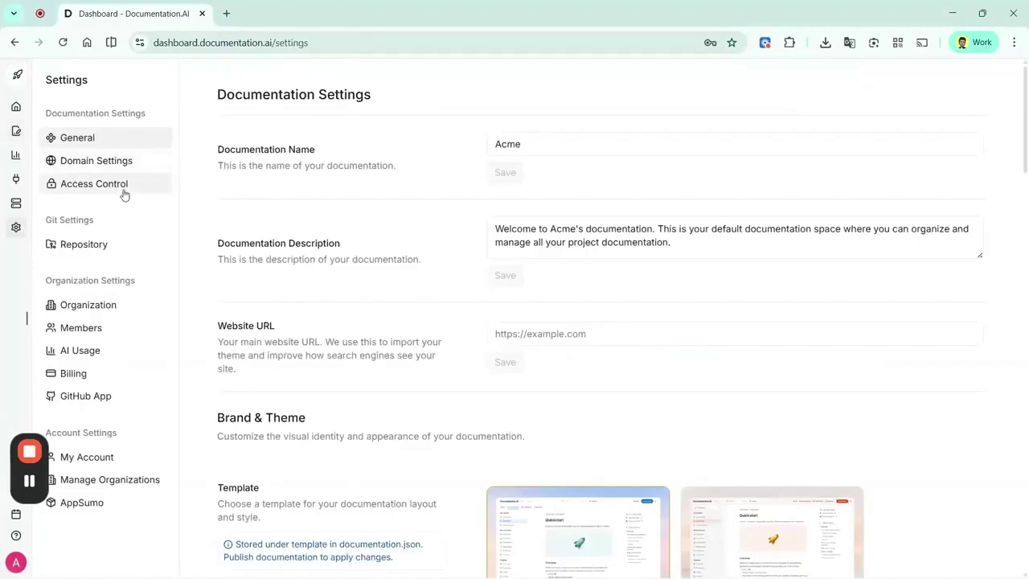
{"action": "left_click", "coordinate": [94, 183]}
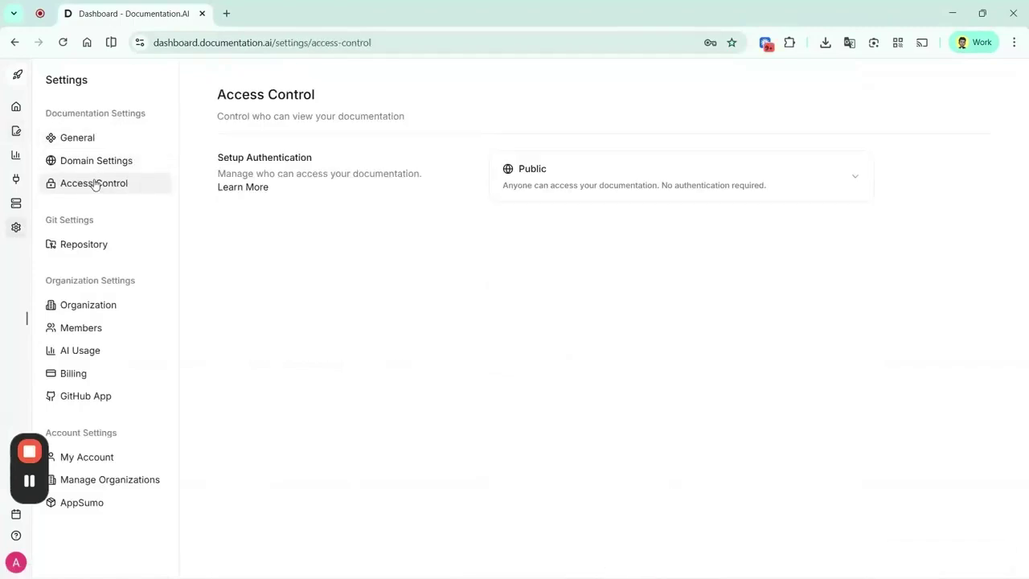
{"action": "left_click", "coordinate": [593, 170]}
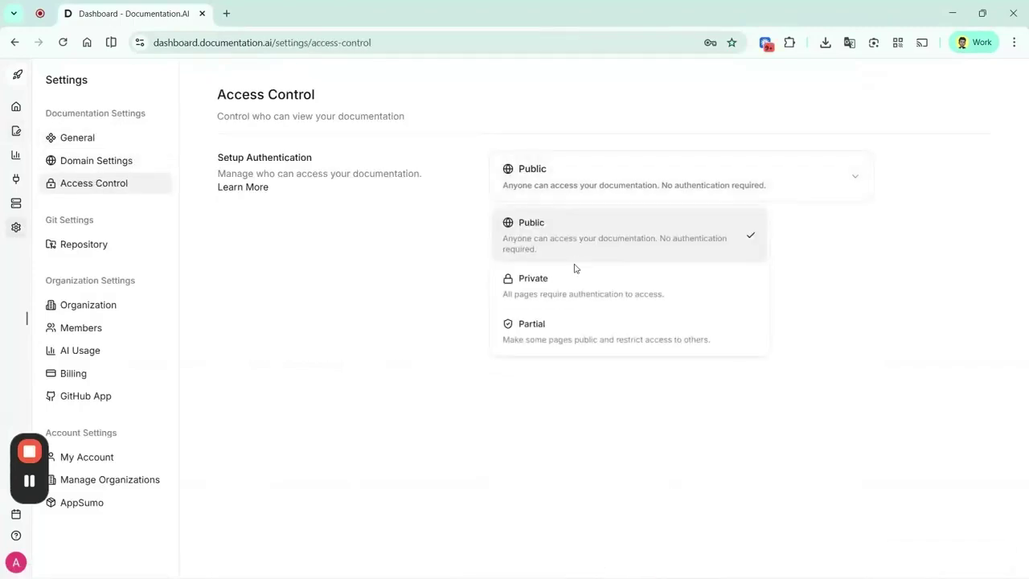
{"action": "left_click", "coordinate": [575, 273]}
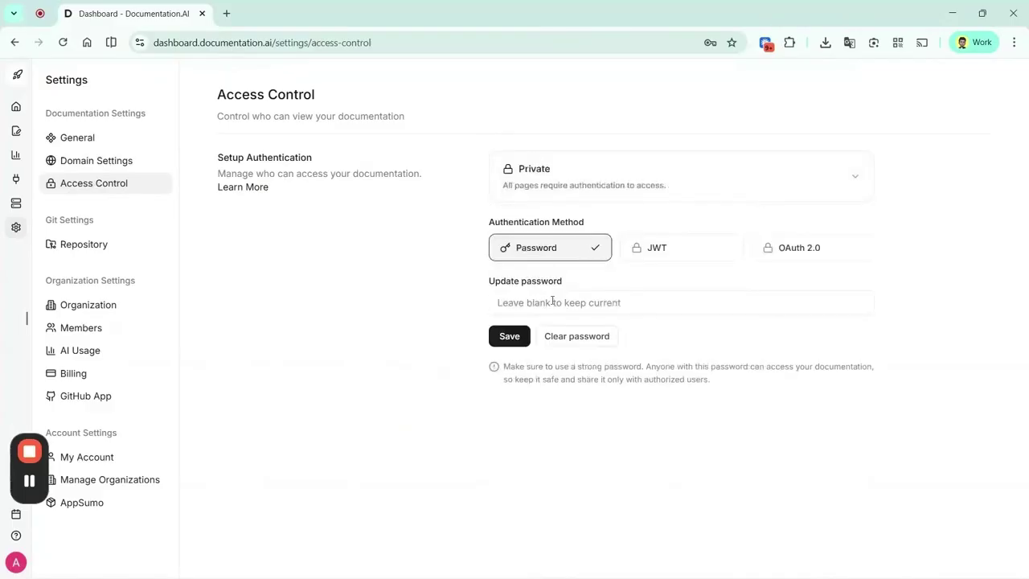
{"action": "type", "text": "p"}
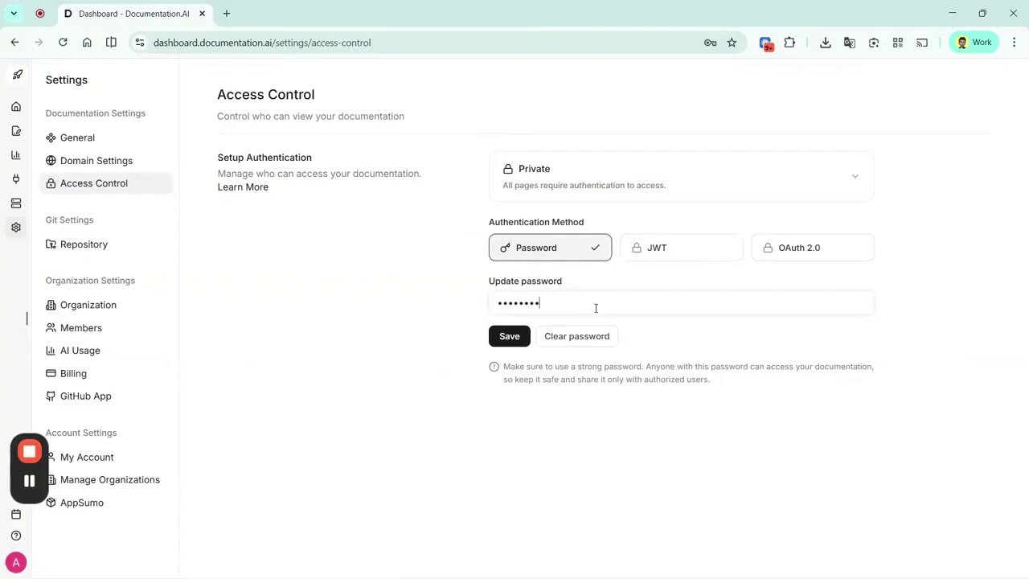
{"action": "key", "text": "Return"}
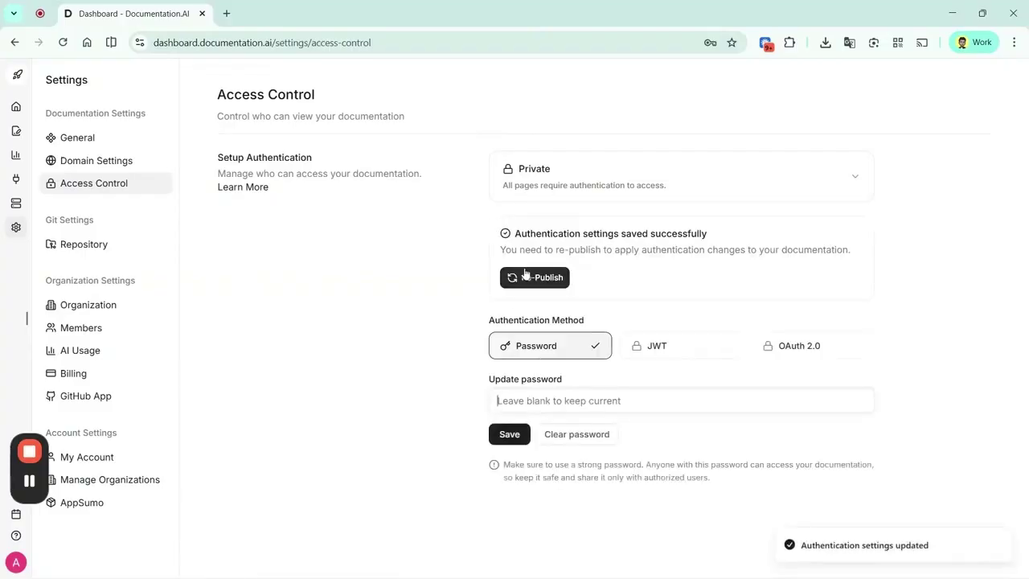
{"action": "left_click", "coordinate": [527, 277]}
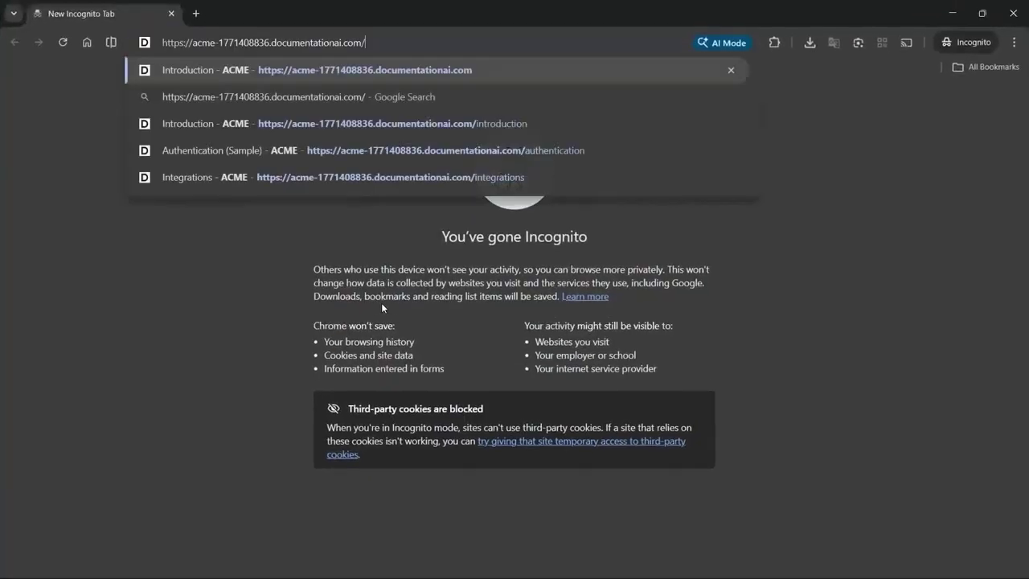
{"action": "key", "text": "Return"}
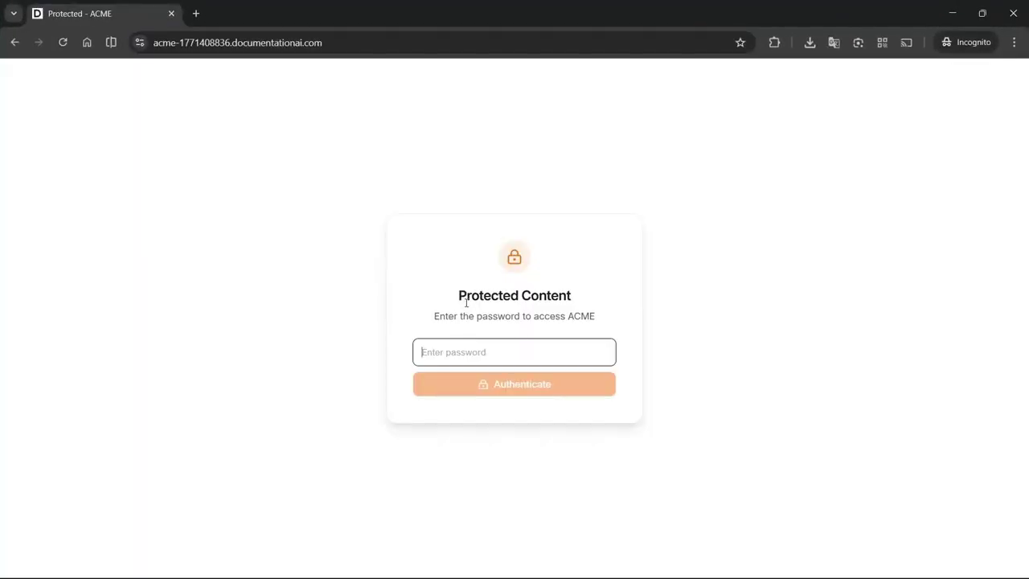
Check the live site's password prompt, then switch access to Partial and save a new password
{"action": "left_click_drag", "start_coordinate": [467, 302], "coordinate": [612, 342]}
{"action": "left_click", "coordinate": [566, 351]}
{"action": "key", "text": "alt+Tab"}
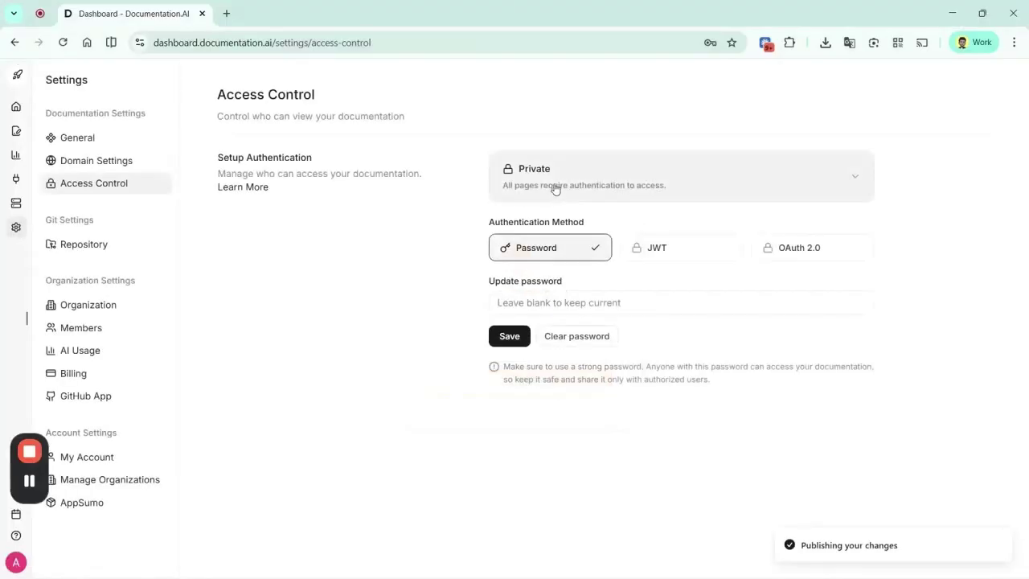
{"action": "left_click", "coordinate": [554, 188]}
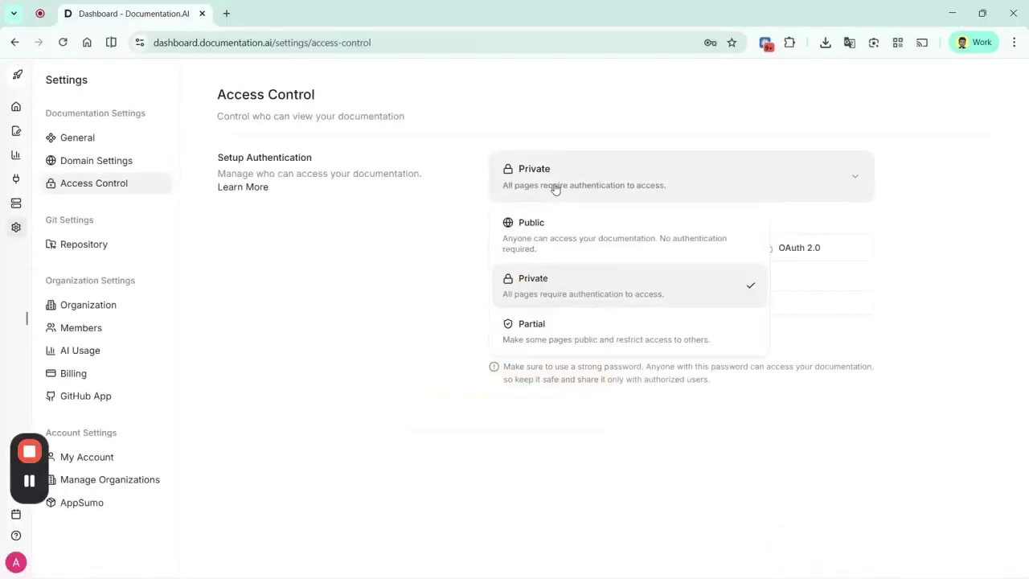
{"action": "left_click", "coordinate": [545, 341]}
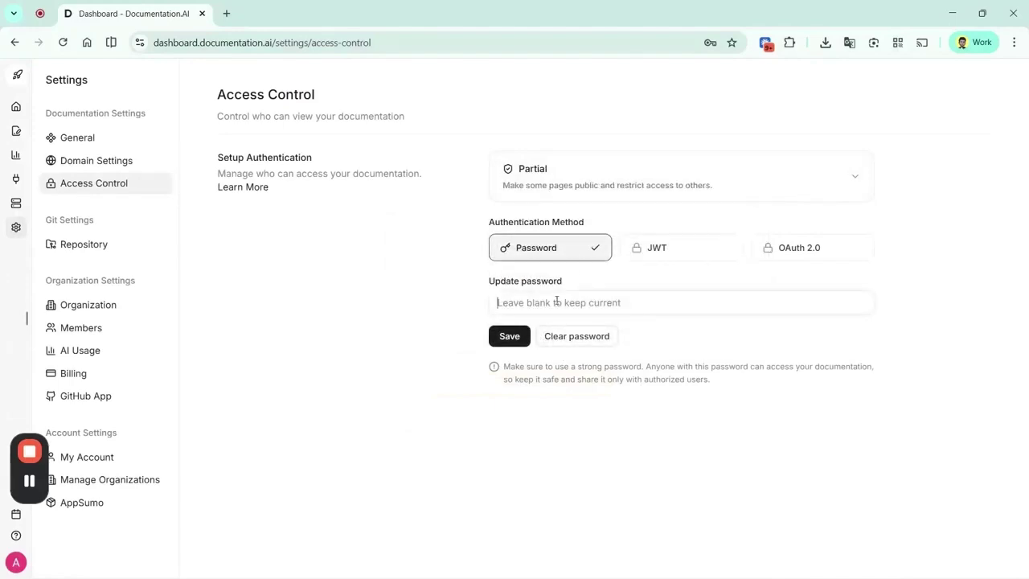
{"action": "type", "text": "password"}
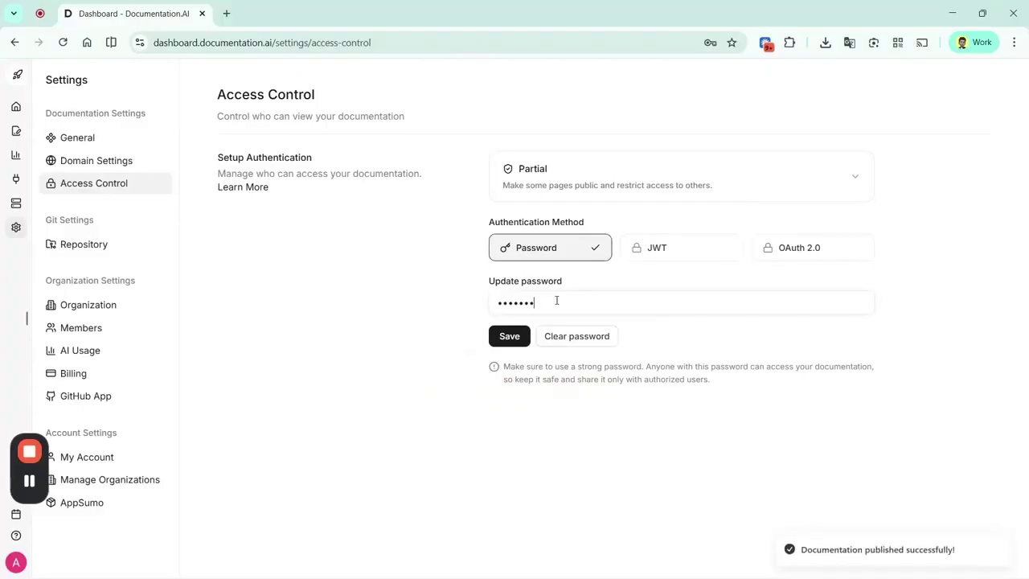
{"action": "key", "text": "Return"}
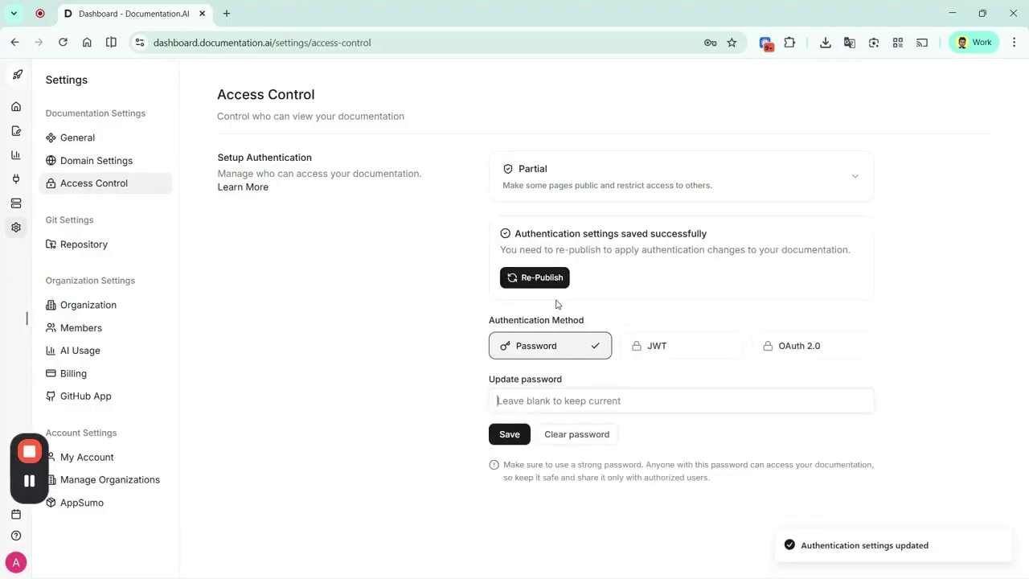
Make the Guides tab public while the API Reference tab stays protected
{"action": "left_click", "coordinate": [15, 132]}
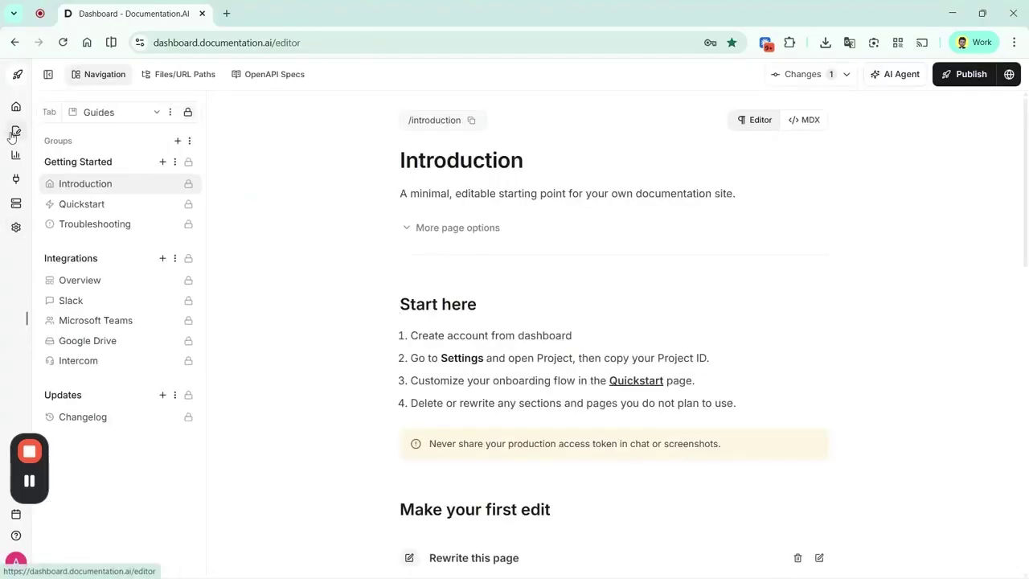
{"action": "left_click", "coordinate": [156, 113]}
{"action": "left_click", "coordinate": [147, 164]}
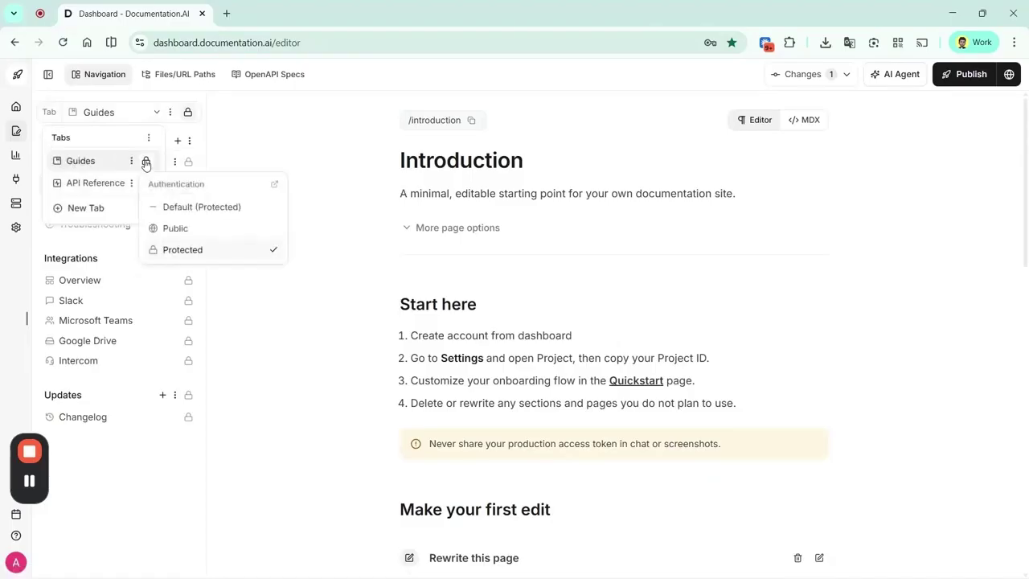
{"action": "left_click", "coordinate": [176, 229]}
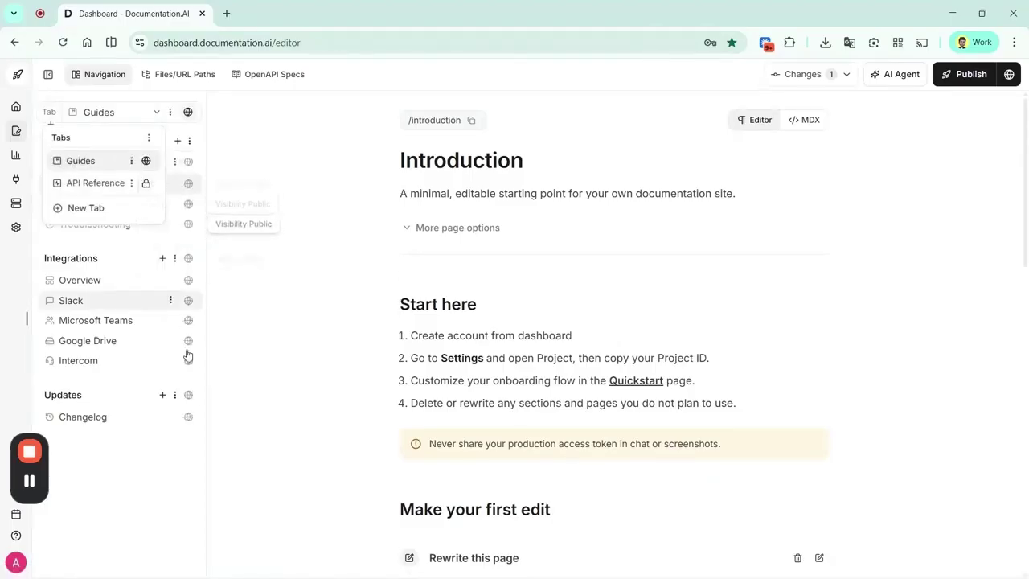
{"action": "left_click", "coordinate": [96, 183]}
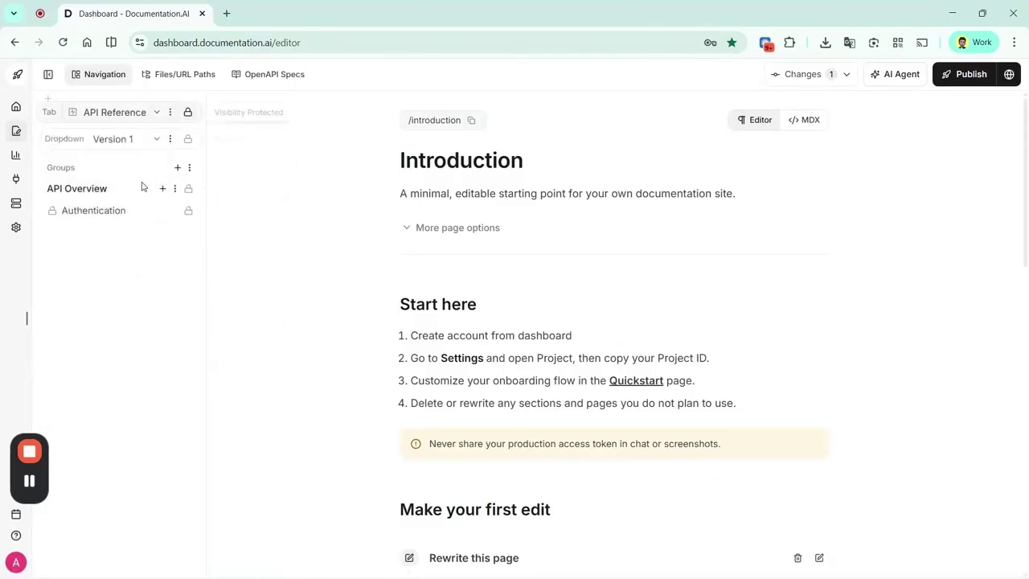
{"action": "left_click", "coordinate": [114, 115]}
{"action": "left_click", "coordinate": [90, 161]}
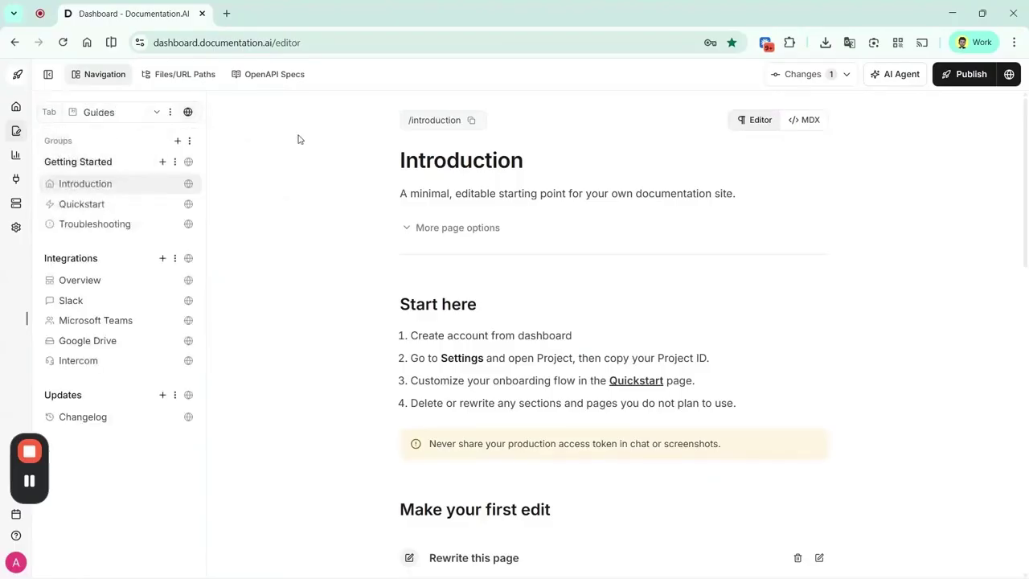
Publish the docs and load the live ACME site in a private window
{"action": "left_click", "coordinate": [962, 73]}
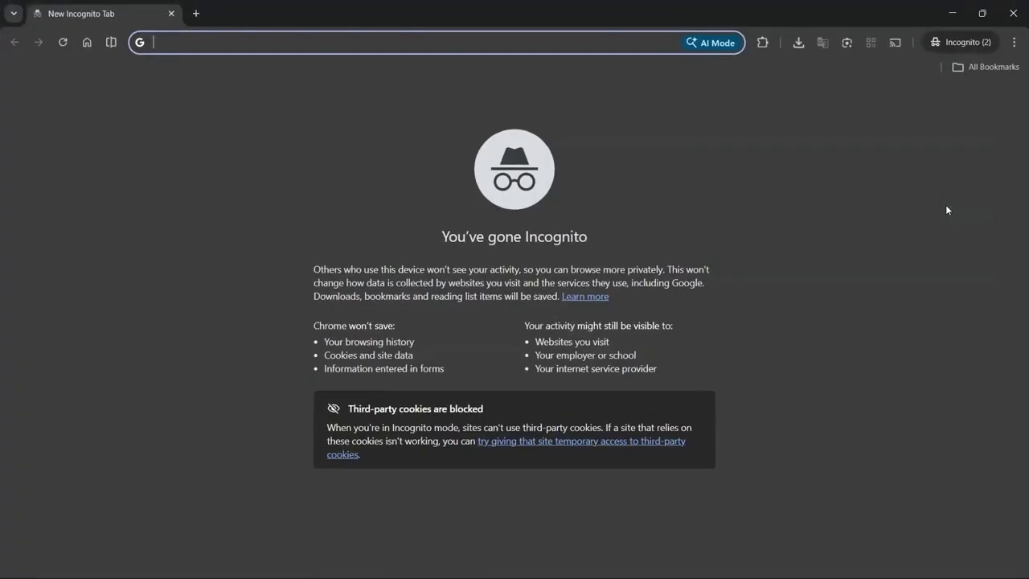
{"action": "type", "text": "https://acme-1771408836.documentationai.com/"}
{"action": "key", "text": "Return"}
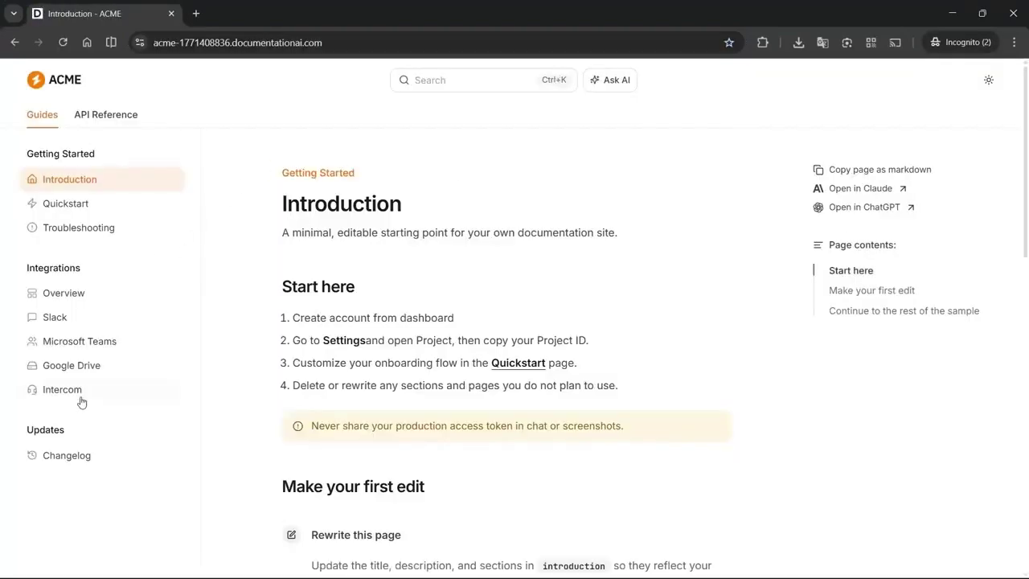
On the live site, unlock API Reference with the password, then go back to Guides
{"action": "left_click", "coordinate": [113, 121]}
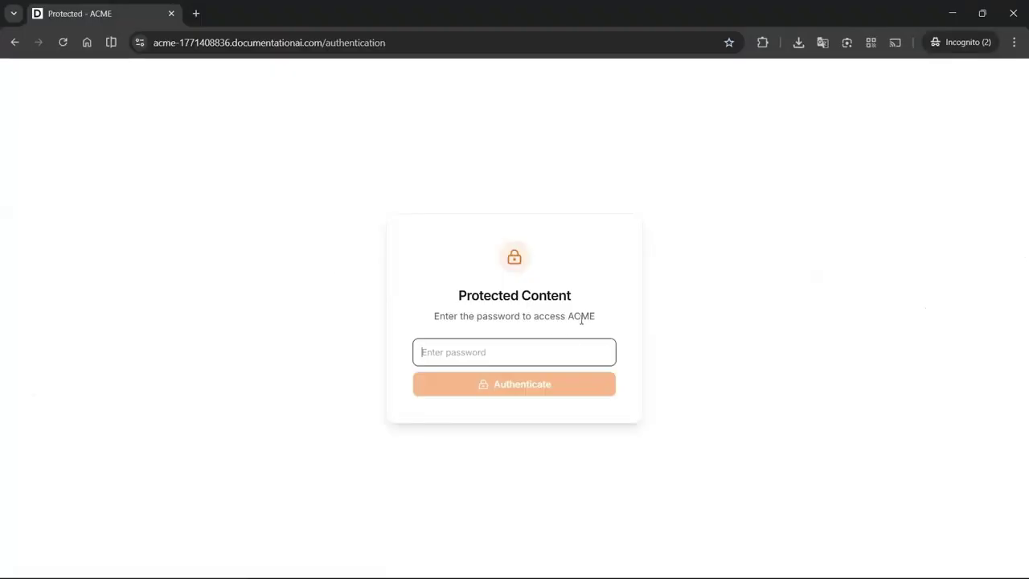
{"action": "type", "text": "•••"}
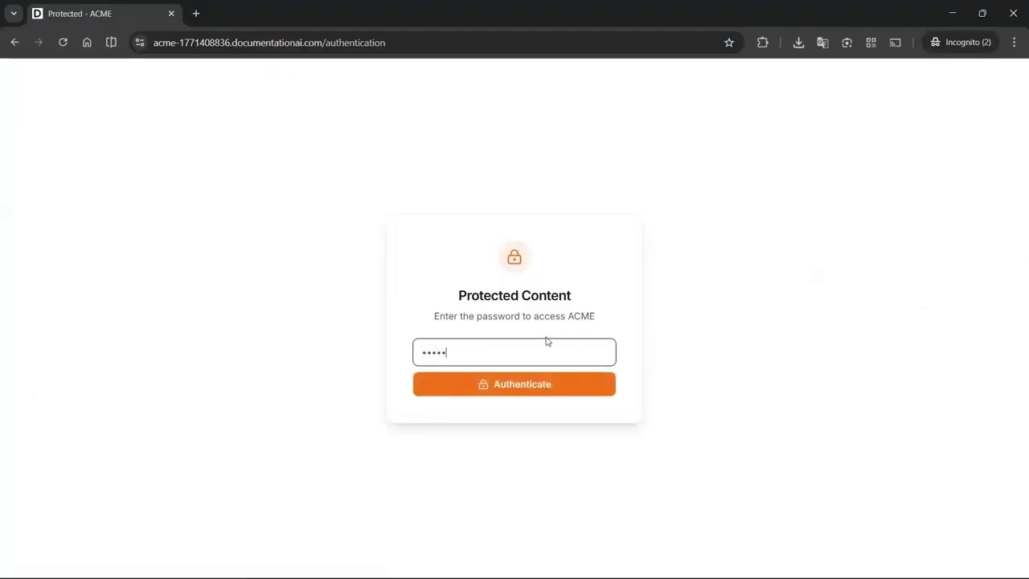
{"action": "type", "text": "•••••"}
{"action": "key", "text": "Return"}
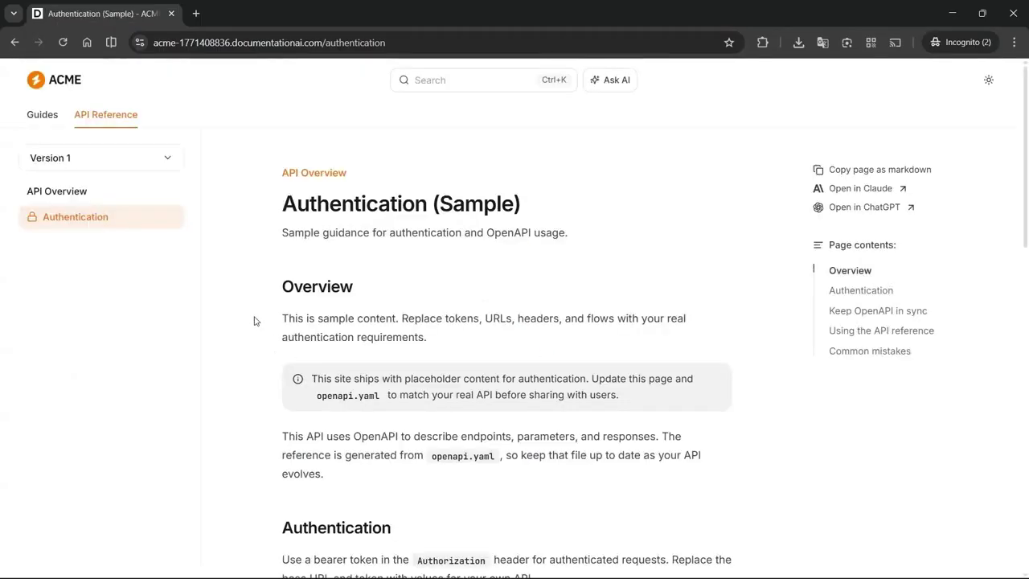
{"action": "left_click", "coordinate": [42, 115]}
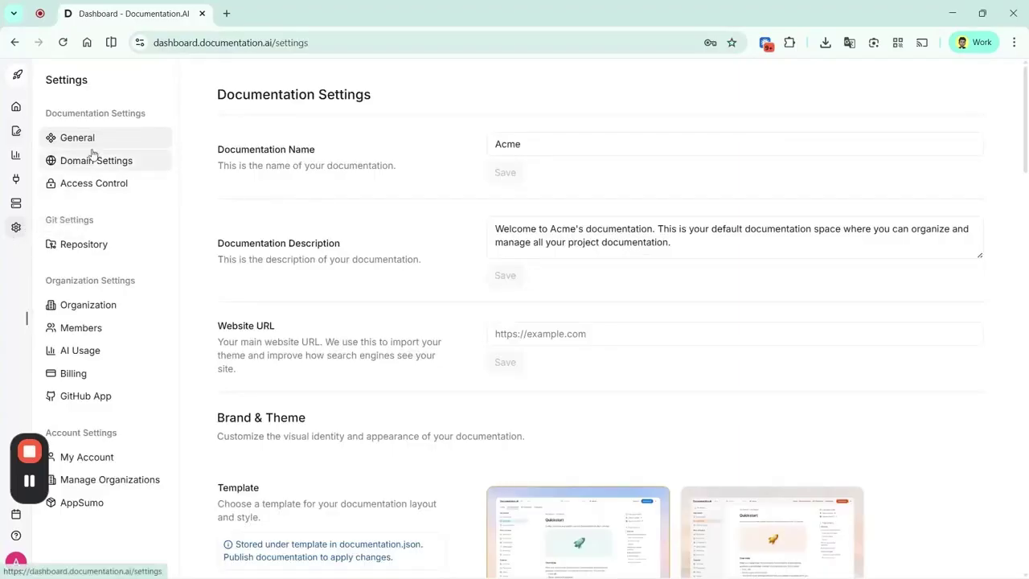
Pick the Atlas template card under Brand & Theme, replacing Classic, and return to the editor
{"action": "scroll", "coordinate": [428, 338], "scroll_direction": "down", "scroll_amount": 3}
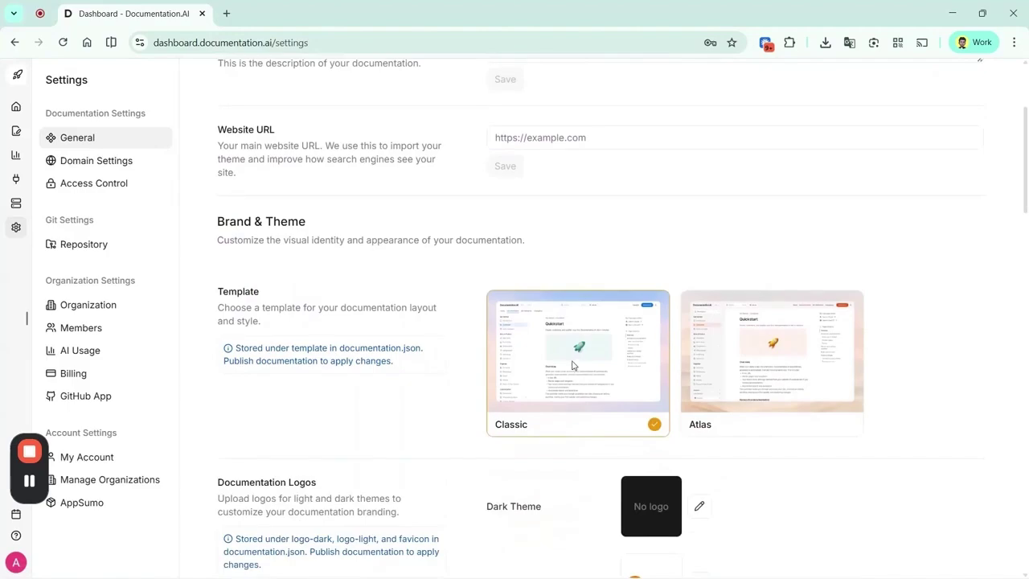
{"action": "left_click", "coordinate": [774, 384]}
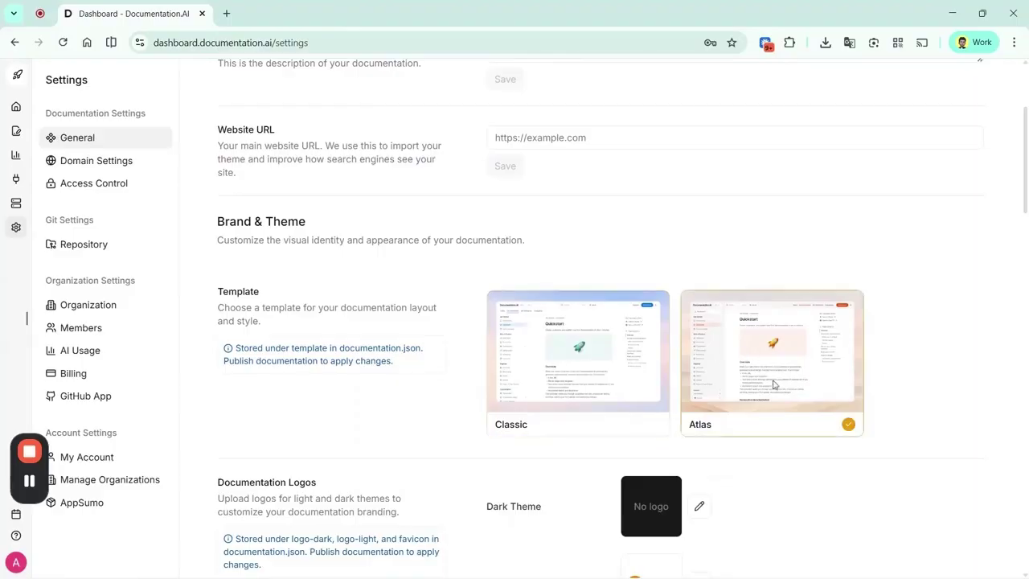
{"action": "left_click", "coordinate": [598, 393]}
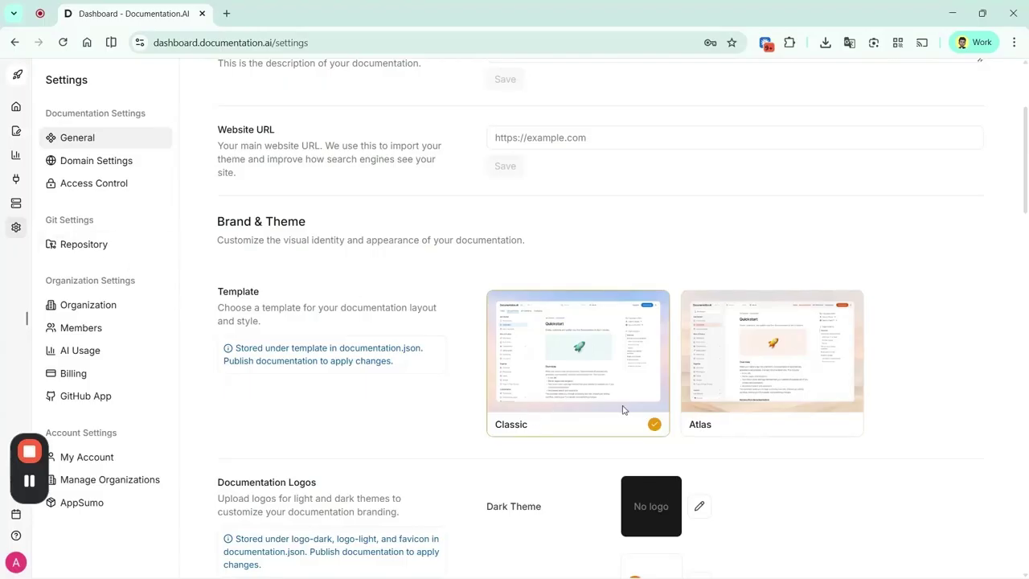
{"action": "left_click", "coordinate": [728, 403]}
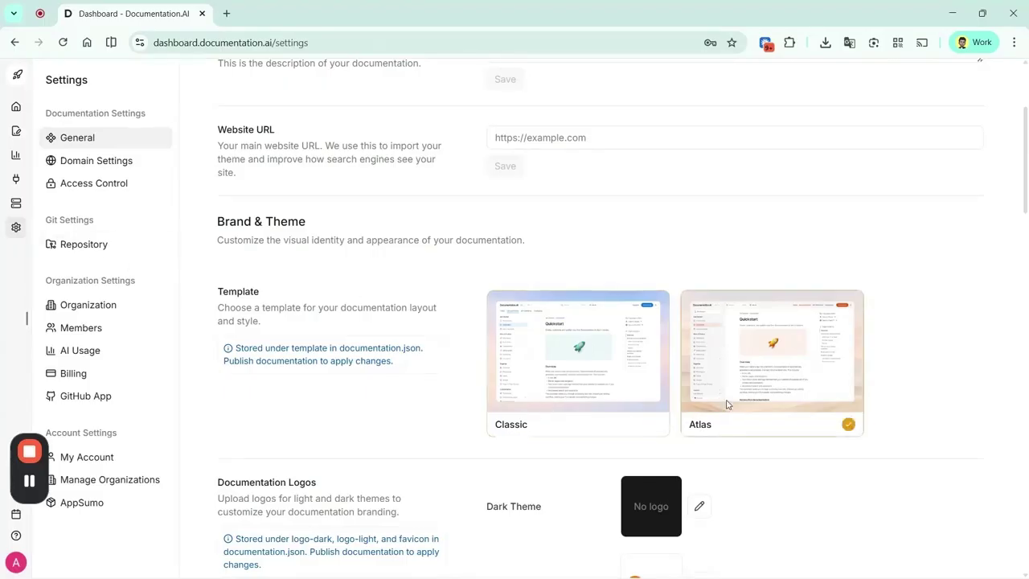
{"action": "left_click", "coordinate": [15, 133]}
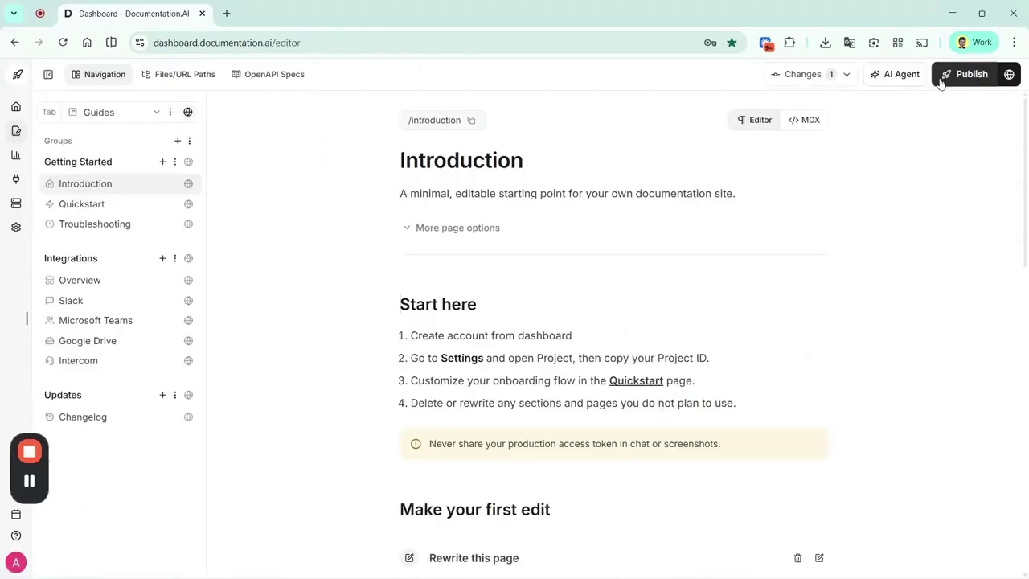
Publish with Atlas, view the live Introduction and Quickstart pages privately, then reopen dashboard Settings
{"action": "left_click", "coordinate": [942, 83]}
{"action": "key", "text": "ctrl+shift+n"}
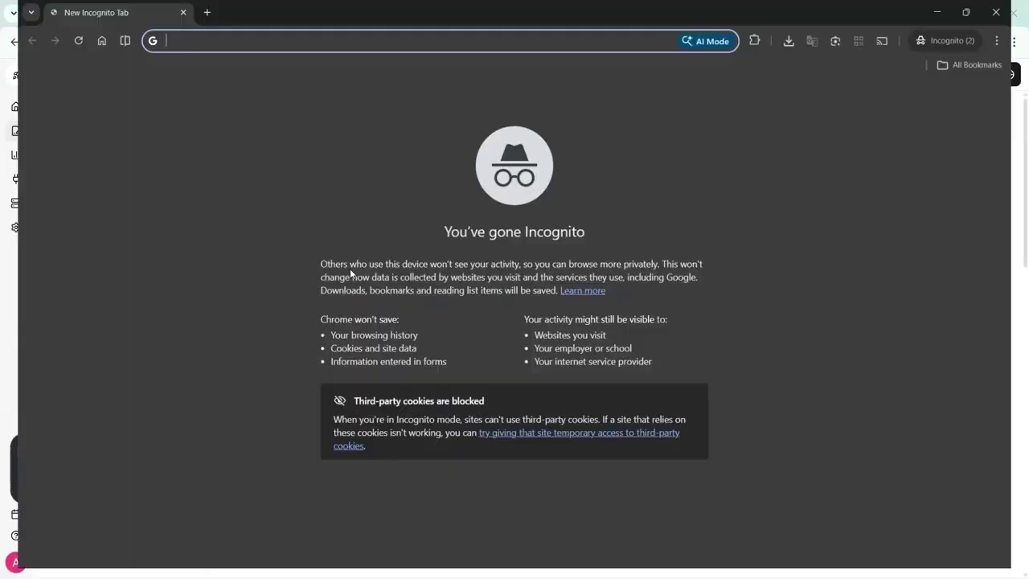
{"action": "type", "text": "https://acme-1771408836.documentationai.com/"}
{"action": "key", "text": "Return"}
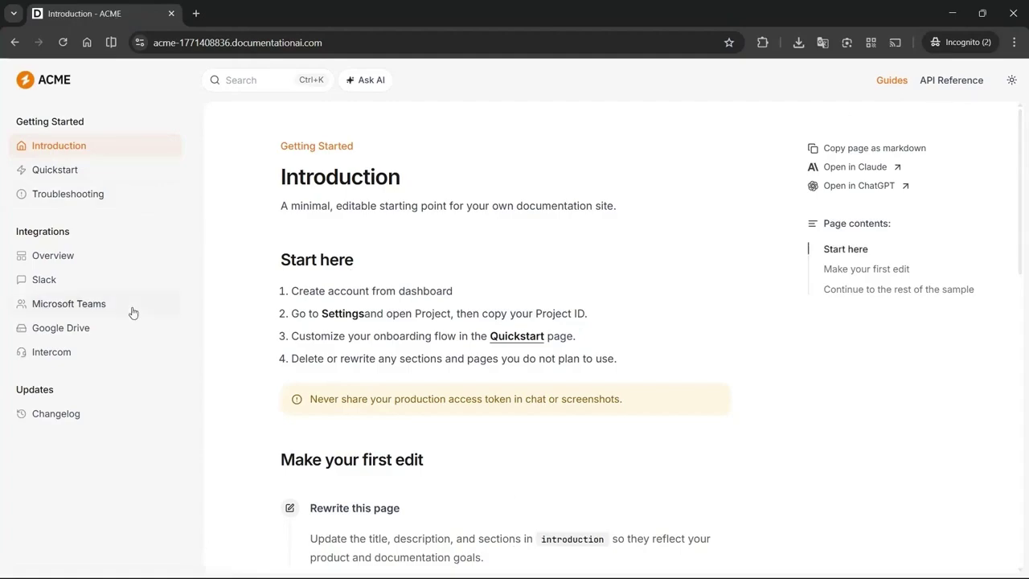
{"action": "left_click", "coordinate": [74, 177]}
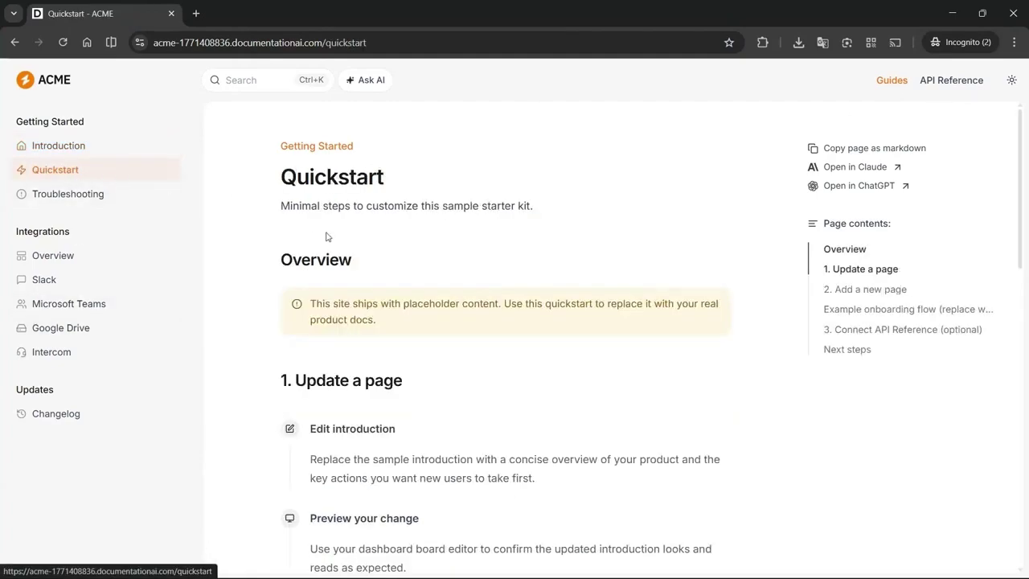
{"action": "key", "text": "alt+Tab"}
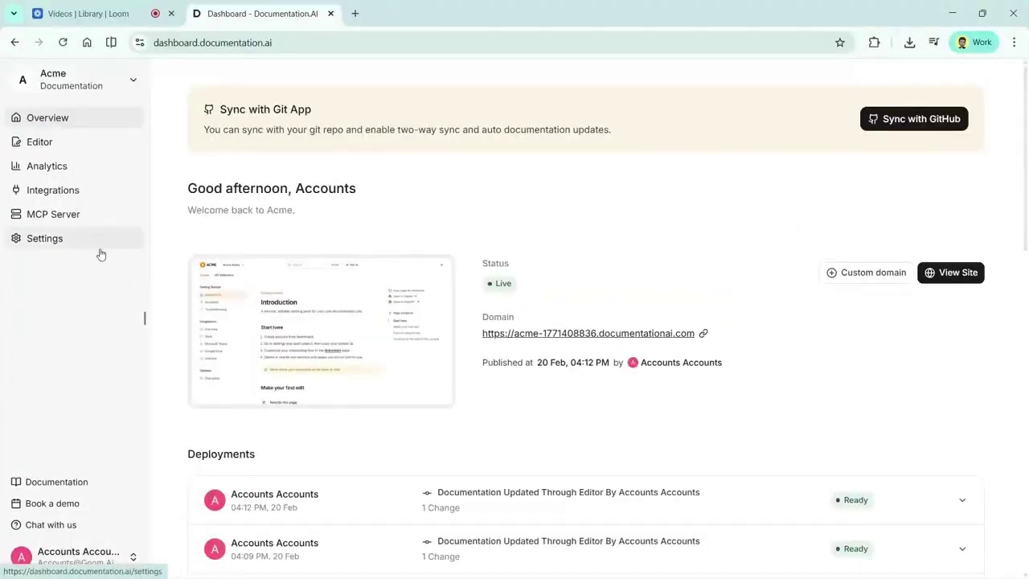
{"action": "left_click", "coordinate": [94, 240]}
Enable Host on subpath with the acme domain and subpath 'docs' (acme.com/docs), and save
{"action": "left_click", "coordinate": [144, 320]}
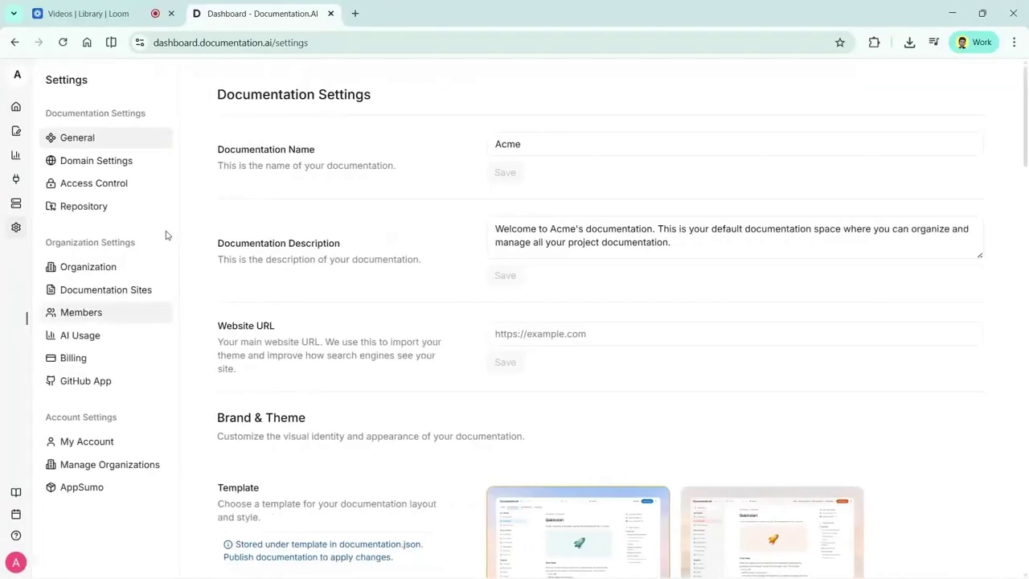
{"action": "left_click", "coordinate": [137, 171]}
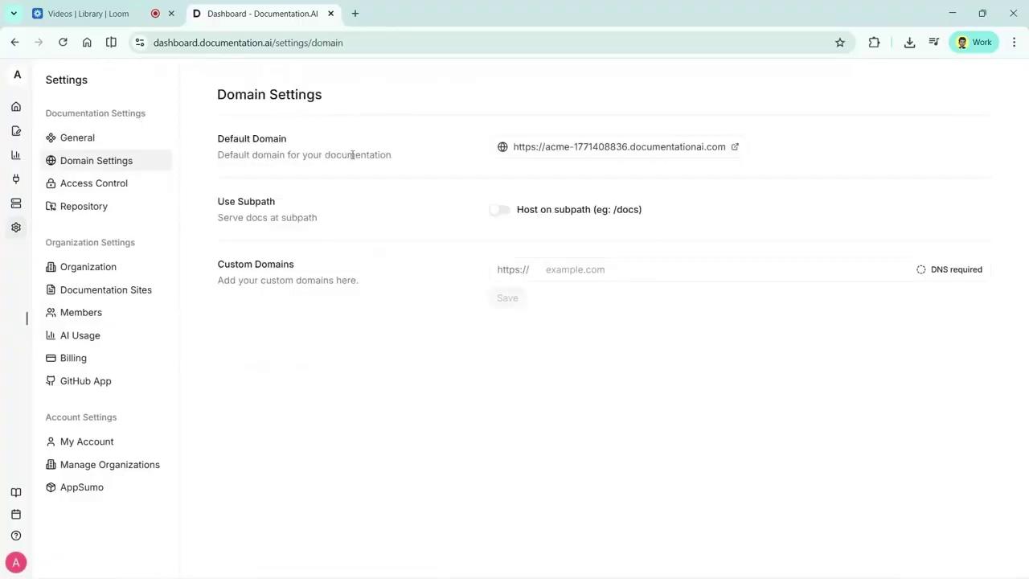
{"action": "left_click", "coordinate": [594, 269]}
{"action": "type", "text": "docs.acme.com"}
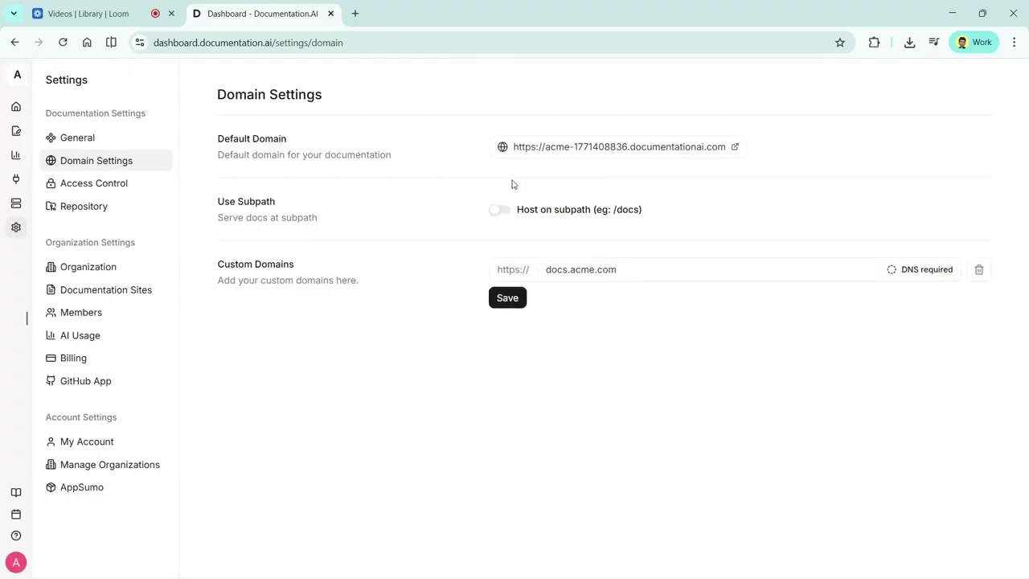
{"action": "left_click", "coordinate": [499, 210]}
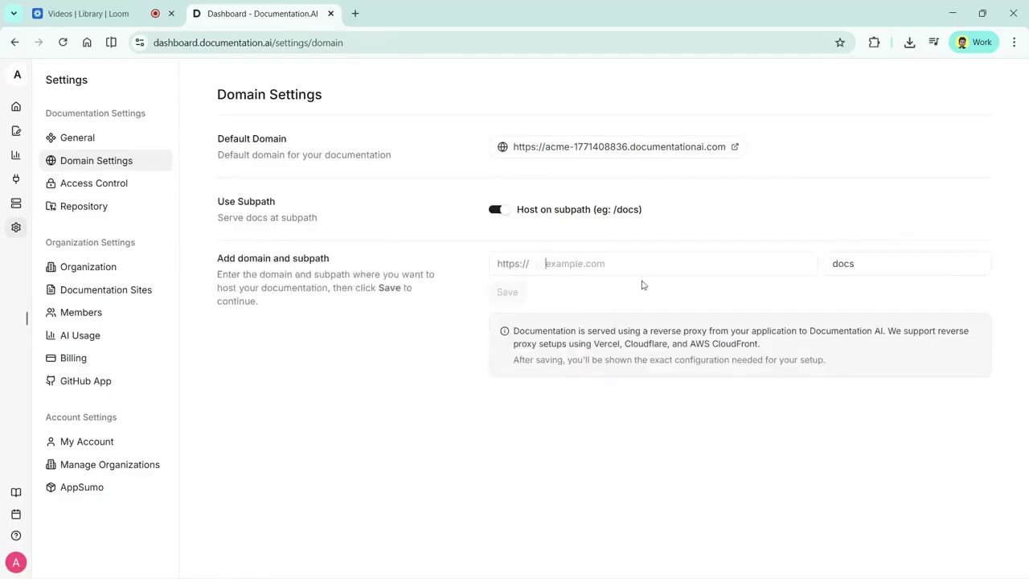
{"action": "type", "text": "acme.com"}
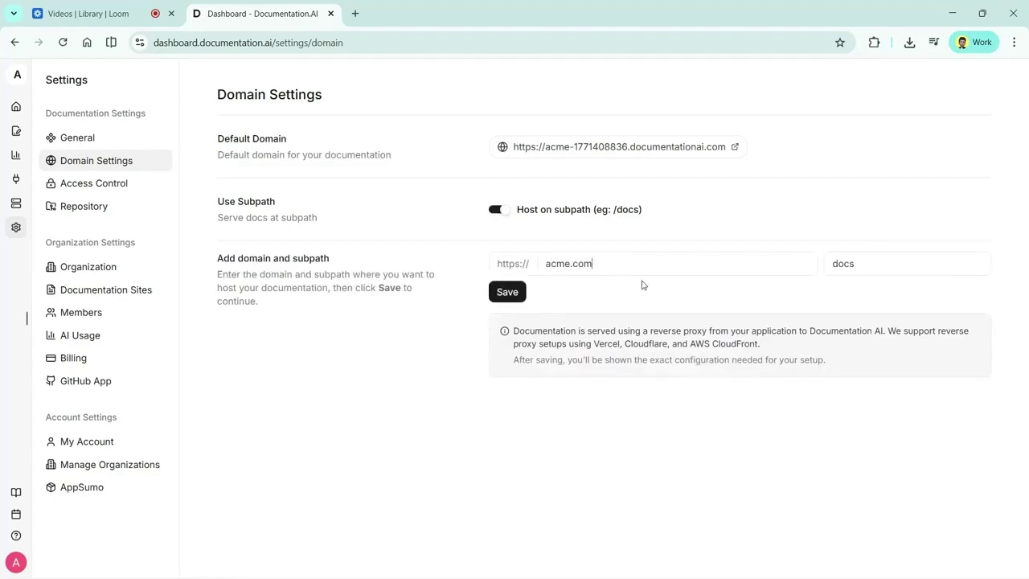
{"action": "key", "text": "Tab"}
{"action": "left_click", "coordinate": [899, 282]}
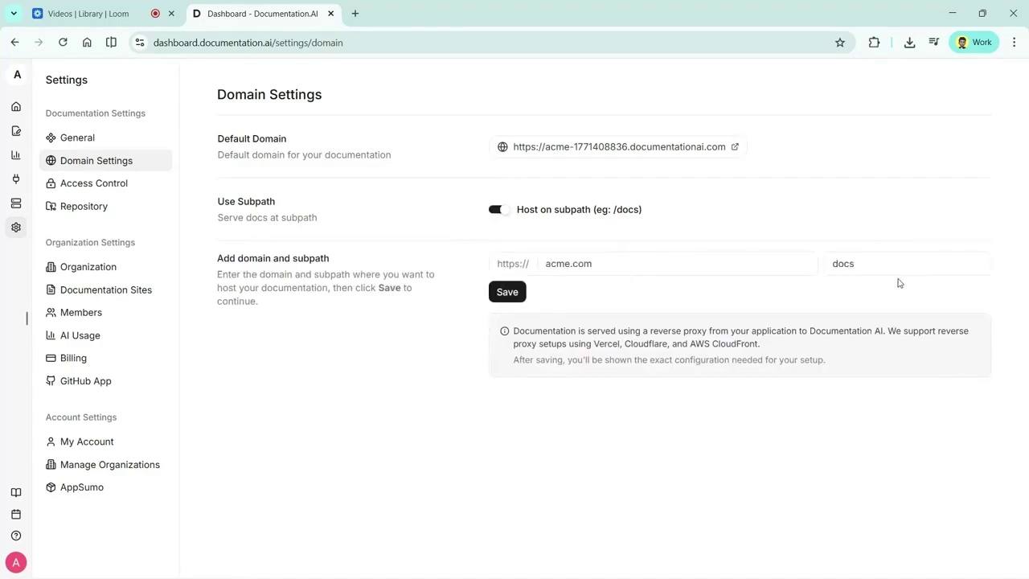
{"action": "left_click", "coordinate": [515, 296]}
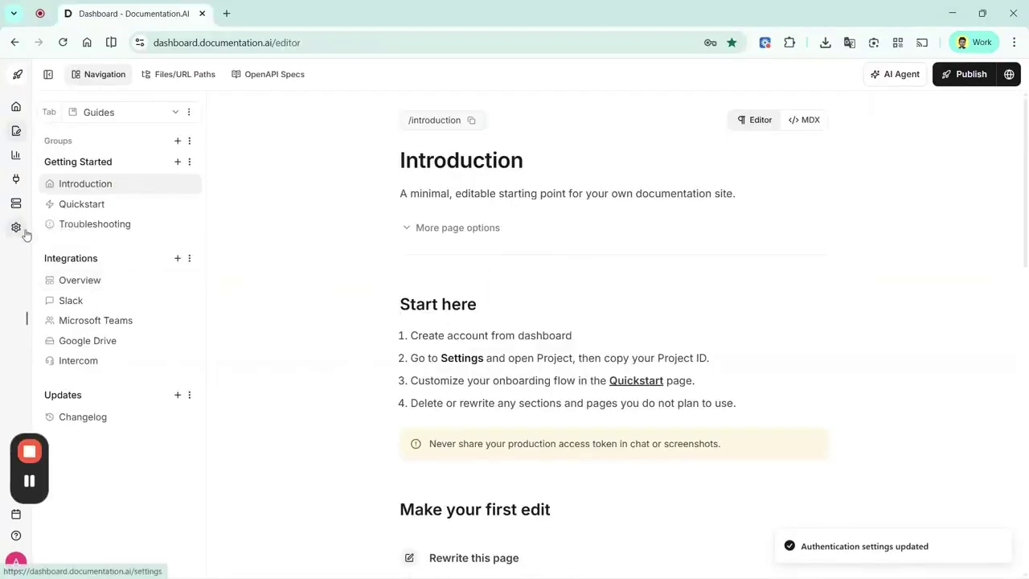
Scroll General settings, toggling Allow indexing and Allow following links off and back on, to Redirects
{"action": "left_click", "coordinate": [17, 229]}
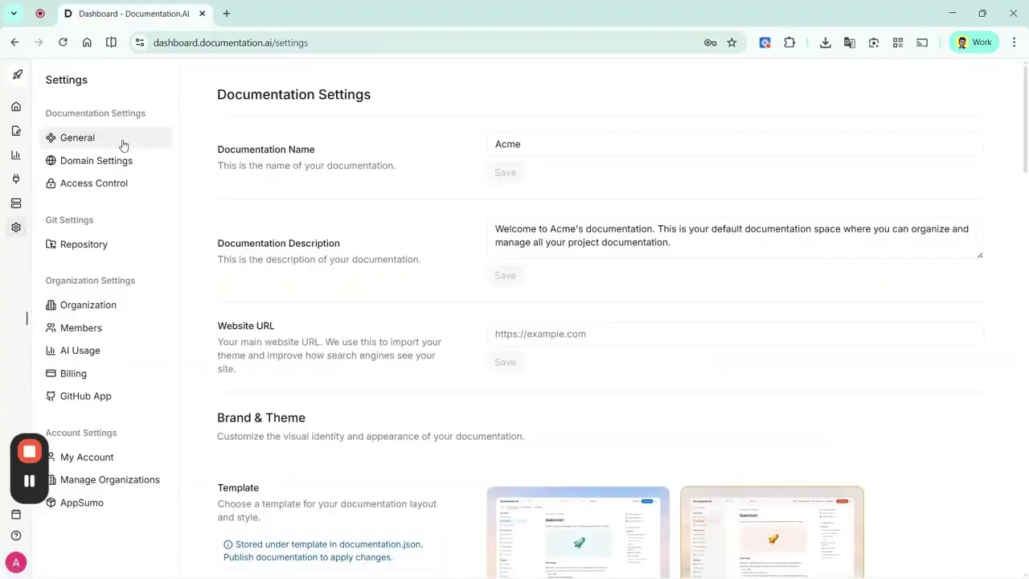
{"action": "scroll", "coordinate": [333, 254], "scroll_direction": "down", "scroll_amount": 5}
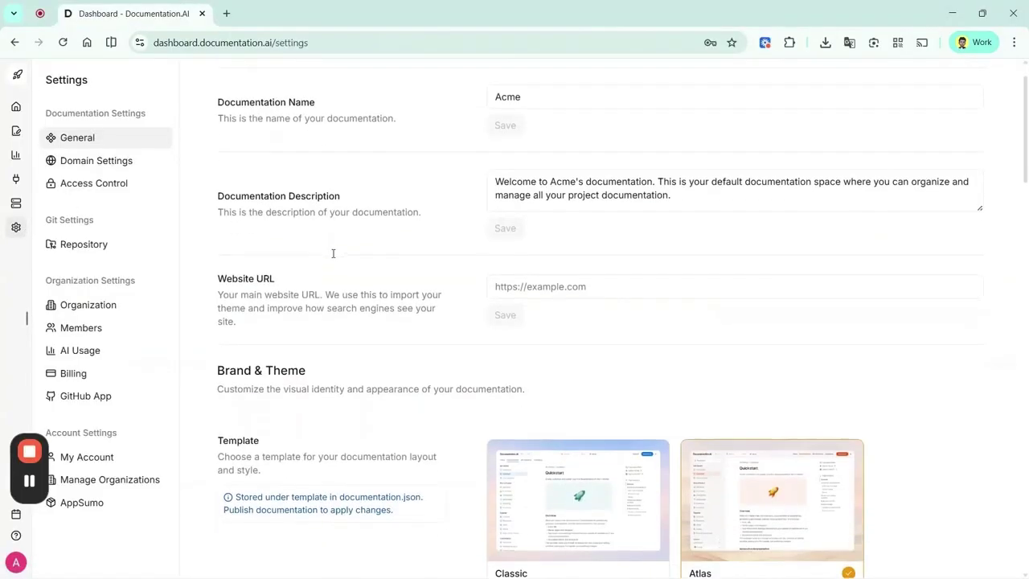
{"action": "scroll", "coordinate": [332, 254], "scroll_direction": "down", "scroll_amount": 8}
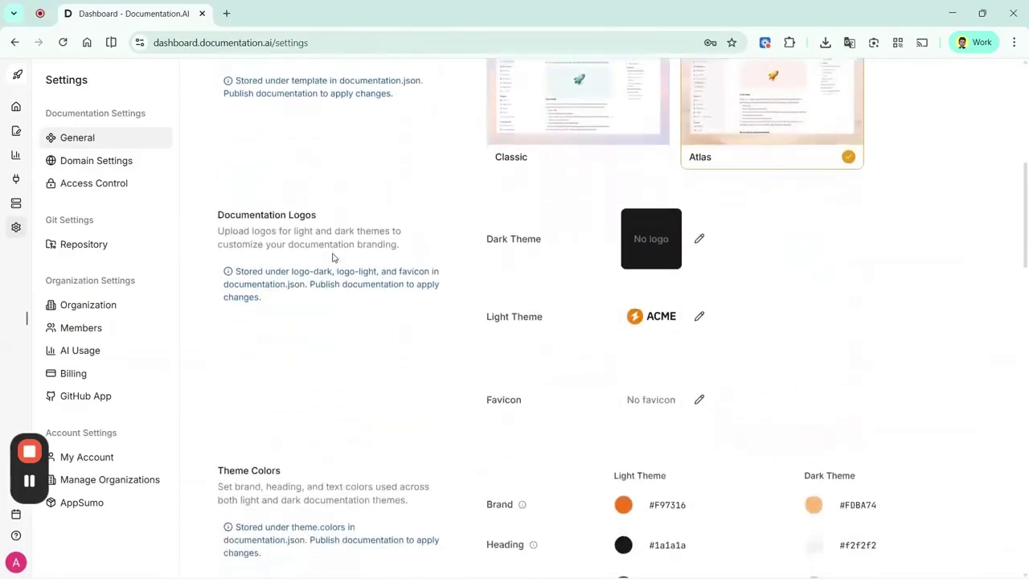
{"action": "scroll", "coordinate": [333, 254], "scroll_direction": "down", "scroll_amount": 6}
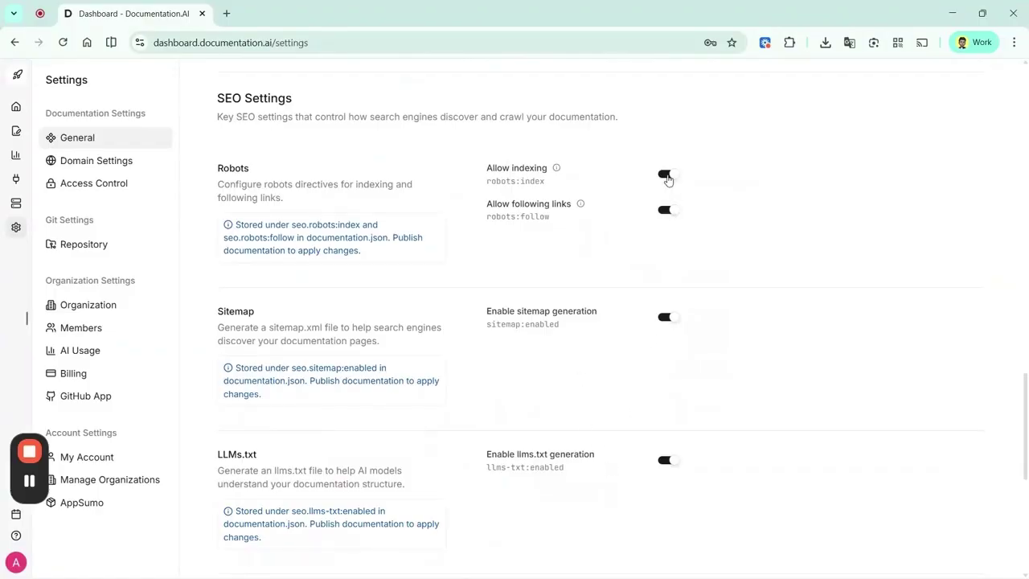
{"action": "left_click", "coordinate": [668, 177]}
{"action": "left_click", "coordinate": [668, 177]}
{"action": "left_click", "coordinate": [666, 211]}
{"action": "scroll", "coordinate": [459, 351], "scroll_direction": "down", "scroll_amount": 2}
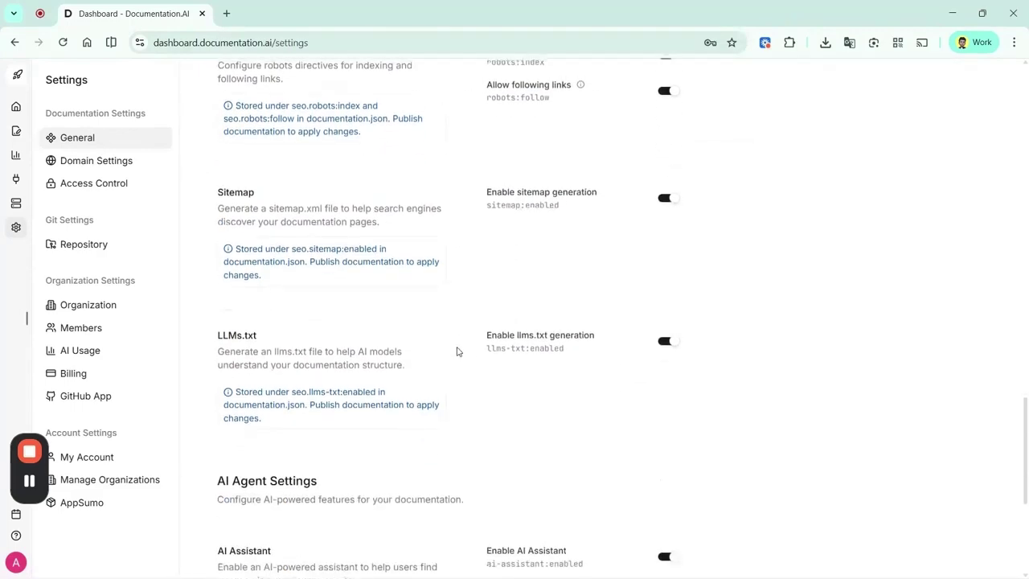
{"action": "scroll", "coordinate": [457, 351], "scroll_direction": "up", "scroll_amount": 2}
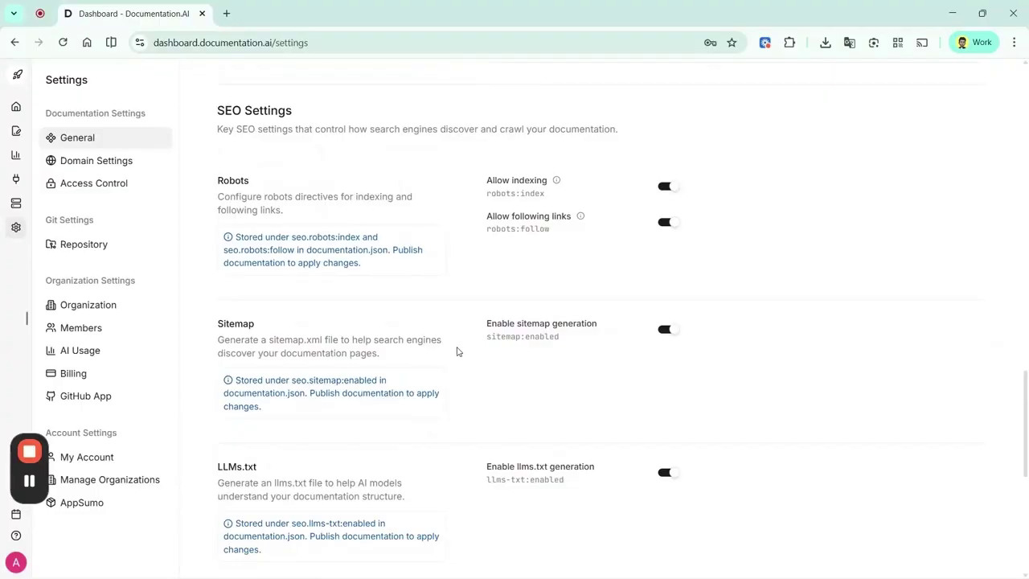
{"action": "scroll", "coordinate": [457, 352], "scroll_direction": "down", "scroll_amount": 5}
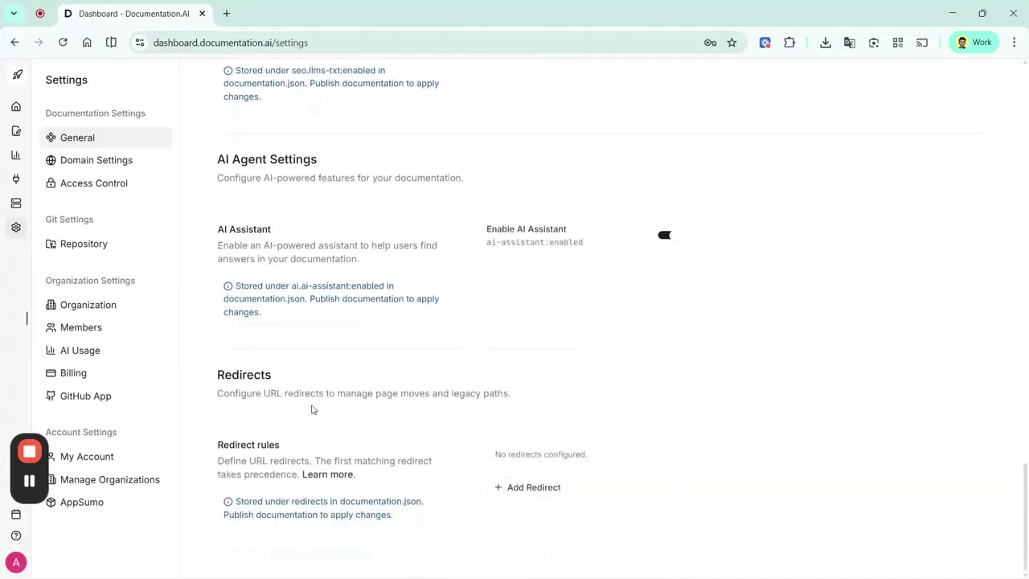
Add a redirect with Source /quickstart, Destination /getting-started/quickstart, and status 308
{"action": "left_click_drag", "start_coordinate": [225, 375], "coordinate": [263, 374]}
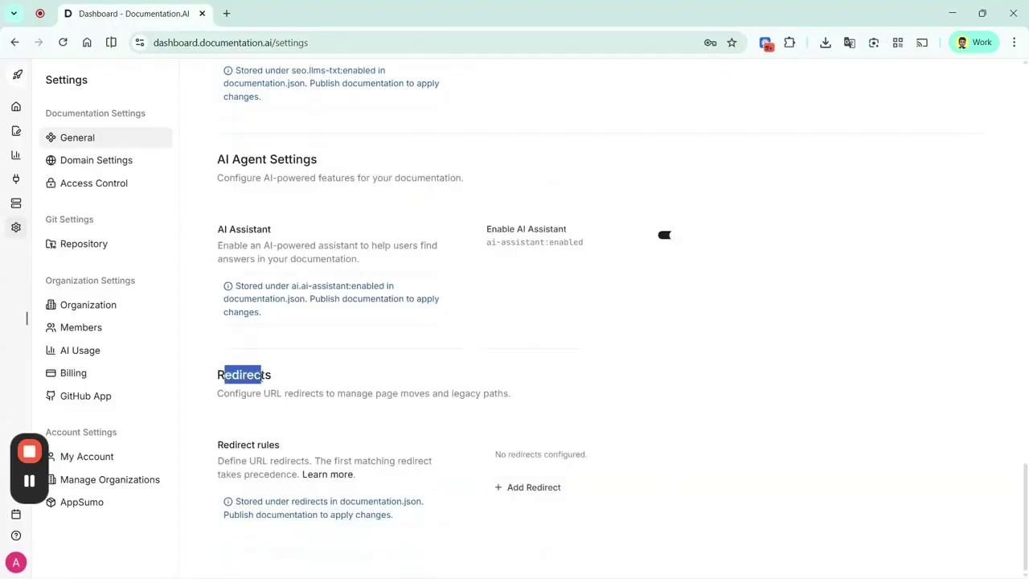
{"action": "left_click", "coordinate": [301, 383]}
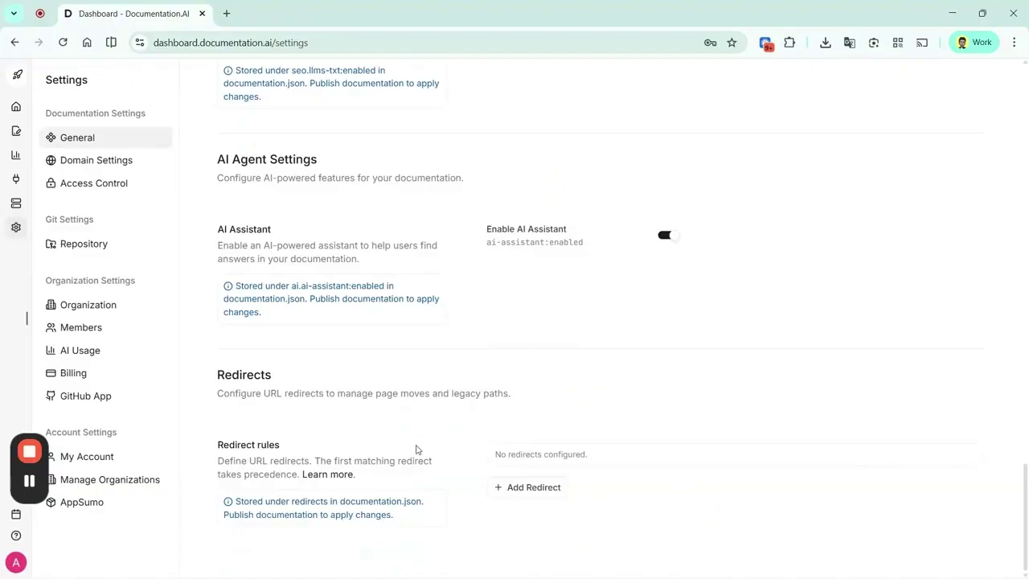
{"action": "left_click", "coordinate": [533, 488]}
{"action": "scroll", "coordinate": [650, 493], "scroll_direction": "down", "scroll_amount": 1}
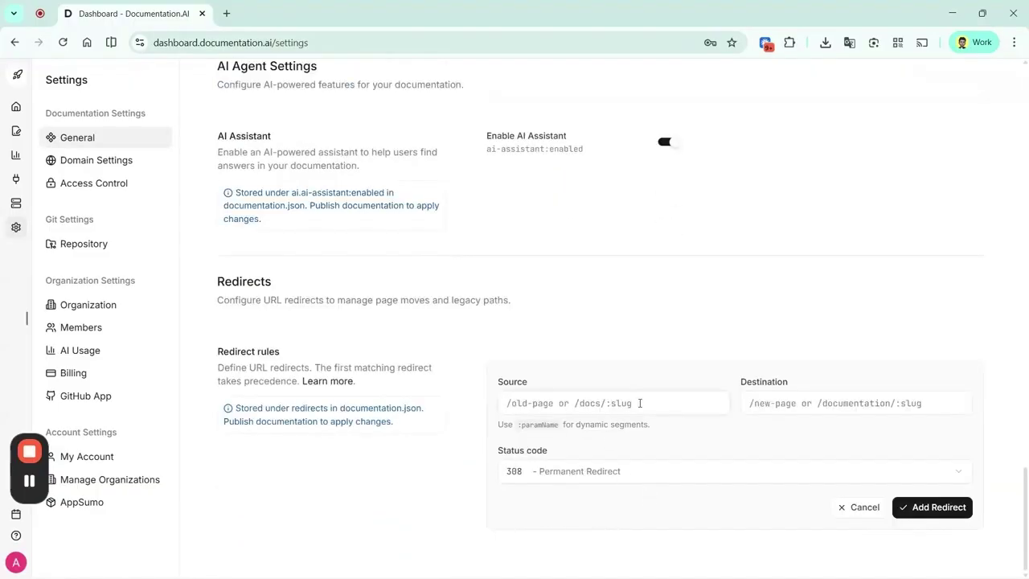
{"action": "type", "text": "/quickstart"}
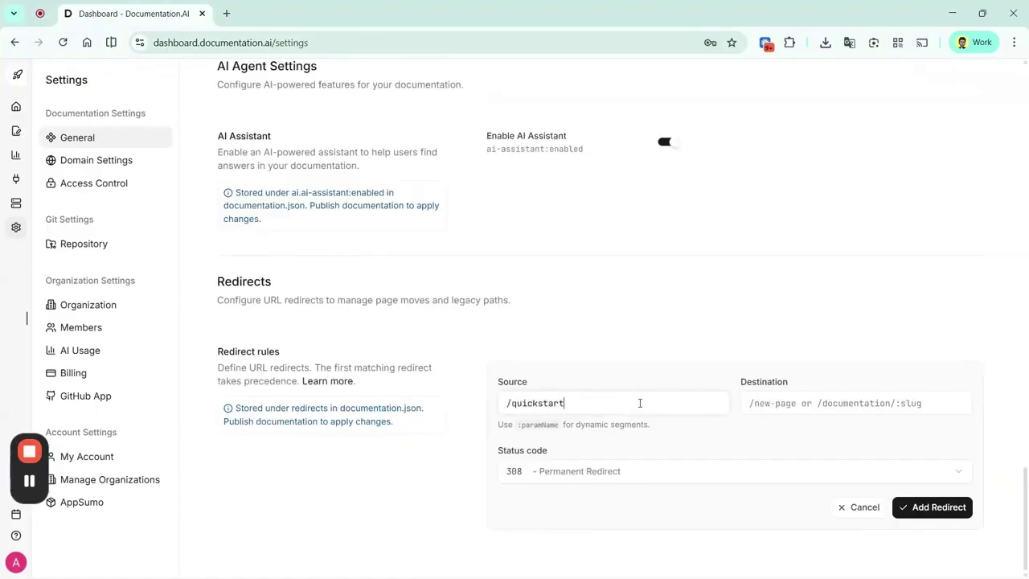
{"action": "left_click", "coordinate": [787, 408]}
{"action": "type", "text": "/getting-s"}
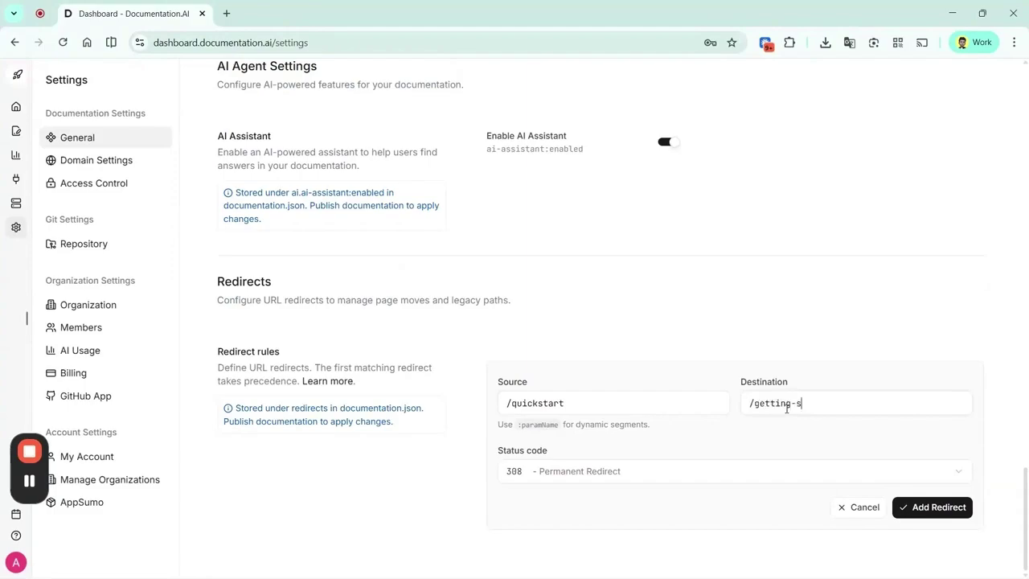
{"action": "type", "text": "tarted/quickstart"}
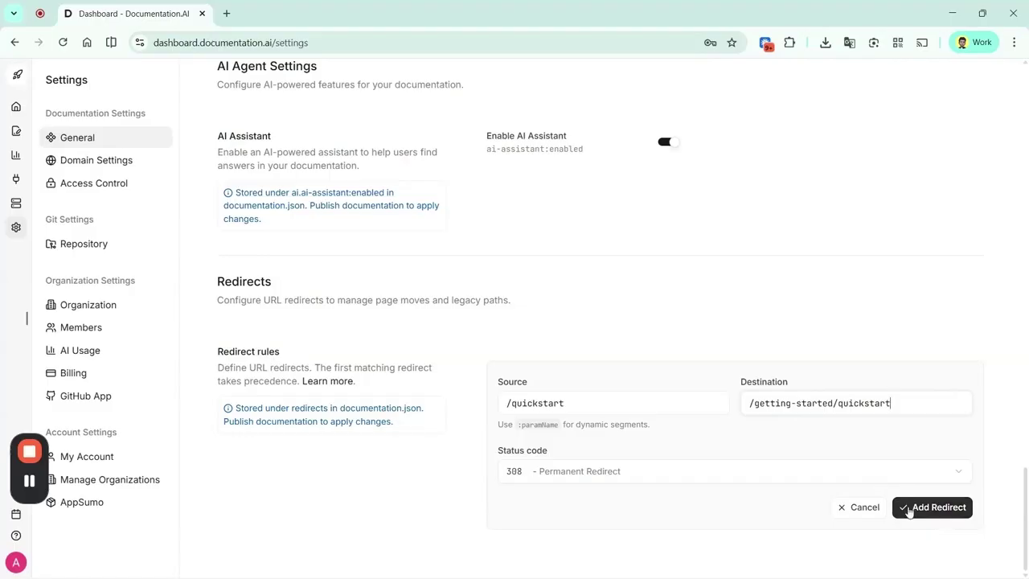
{"action": "left_click", "coordinate": [909, 509]}
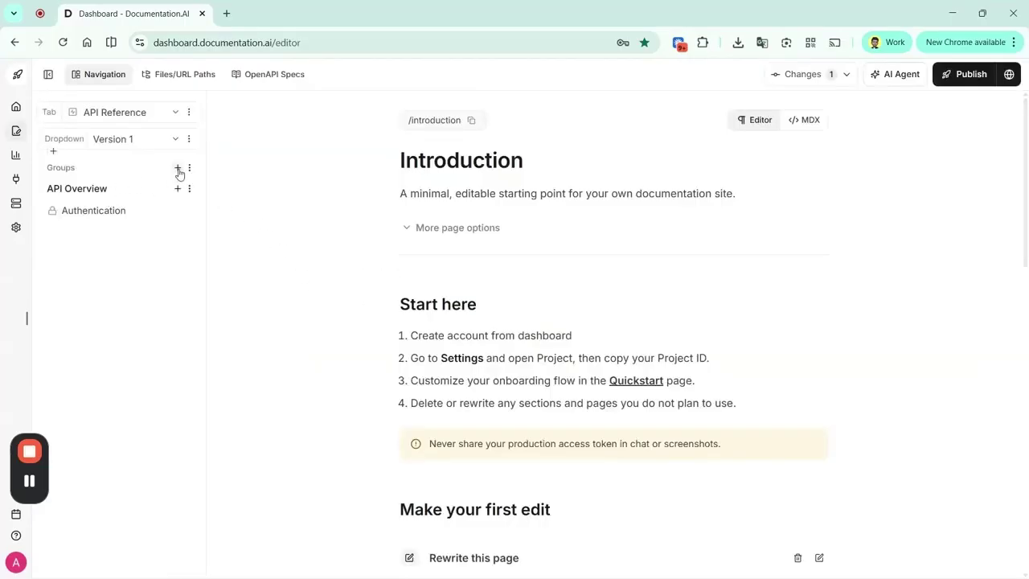
Create a new navigation group named 'Sample API'
{"action": "left_click", "coordinate": [179, 170]}
{"action": "left_click", "coordinate": [143, 190]}
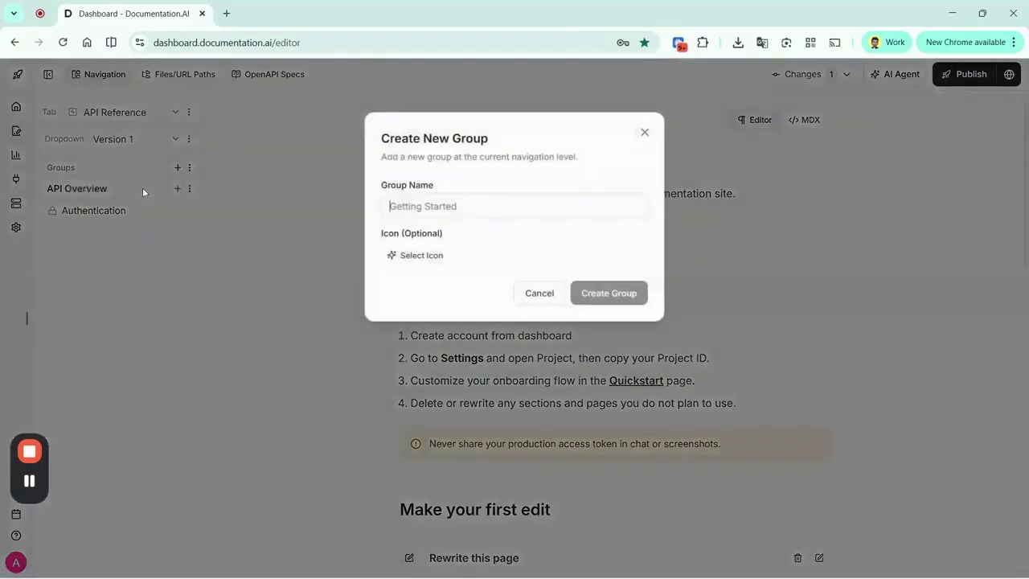
{"action": "type", "text": "Sample "}
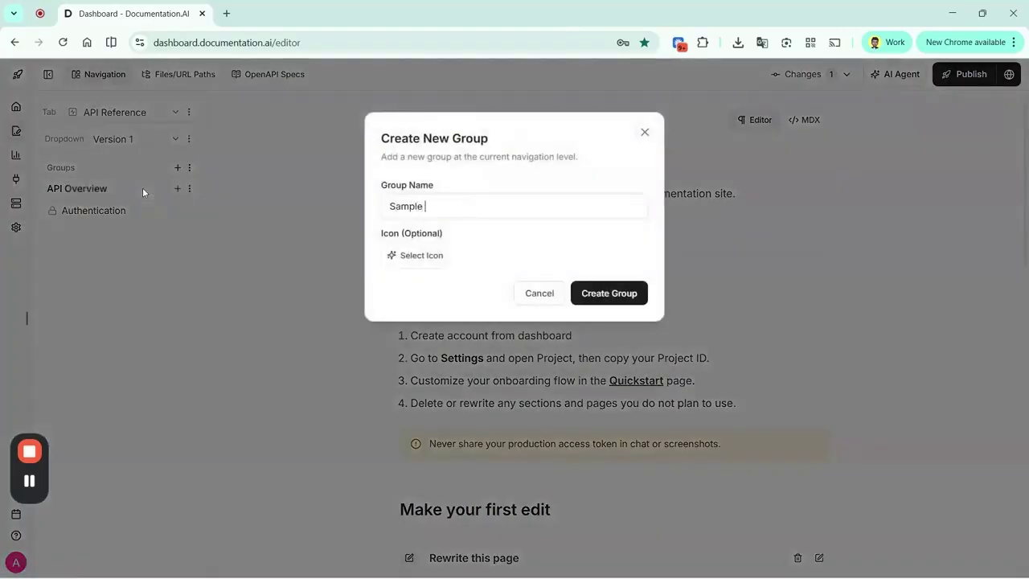
{"action": "type", "text": "API"}
{"action": "left_click", "coordinate": [599, 294]}
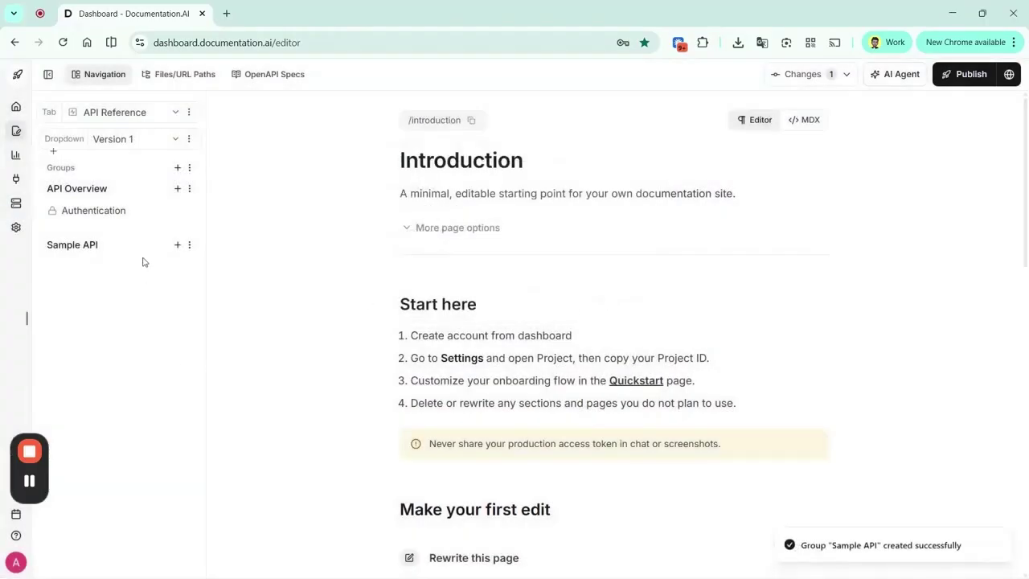
Add the pasted sample-api.yaml OpenAPI spec to the Sample API group
{"action": "left_click", "coordinate": [177, 247]}
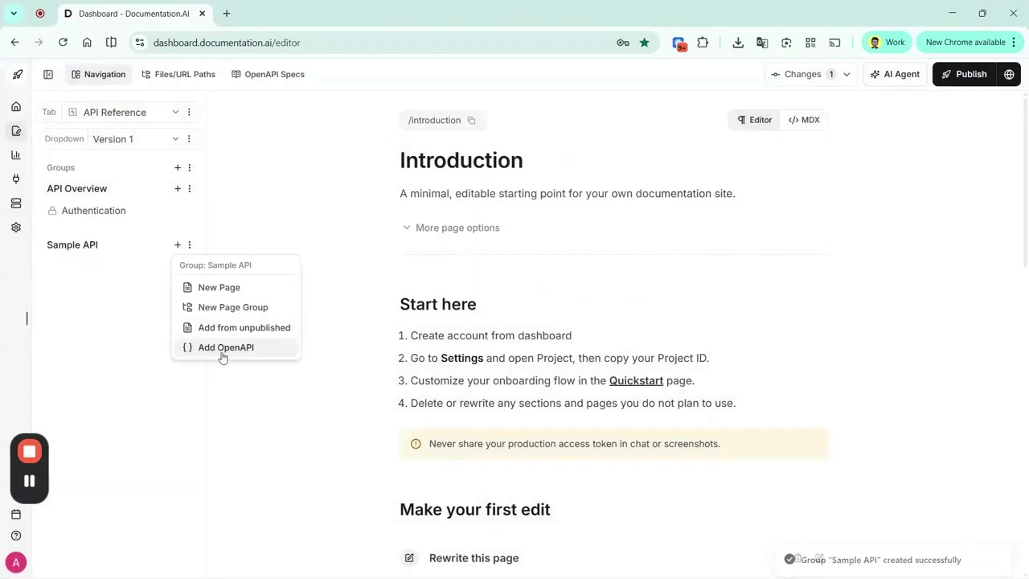
{"action": "left_click", "coordinate": [225, 349]}
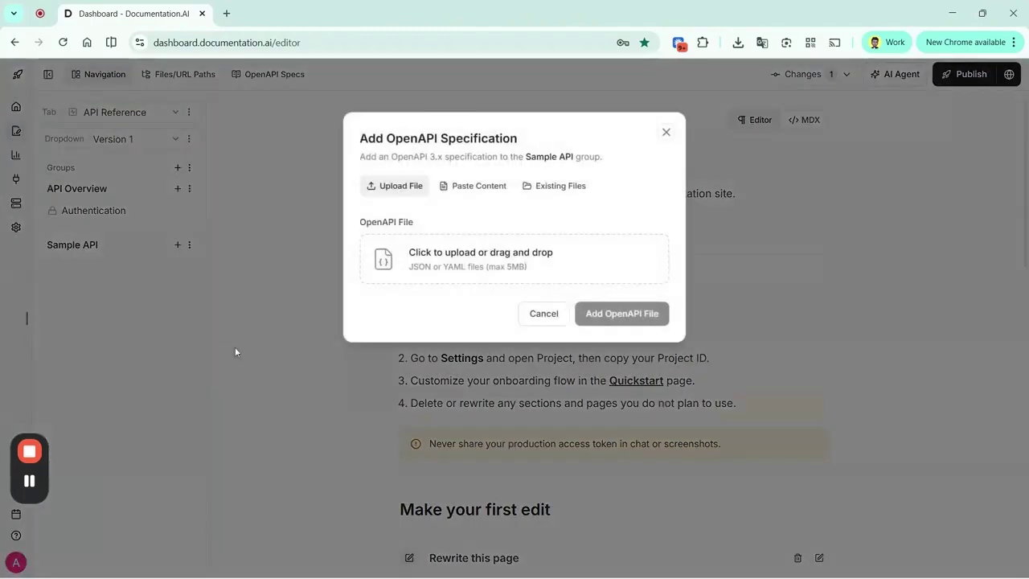
{"action": "left_click", "coordinate": [459, 190]}
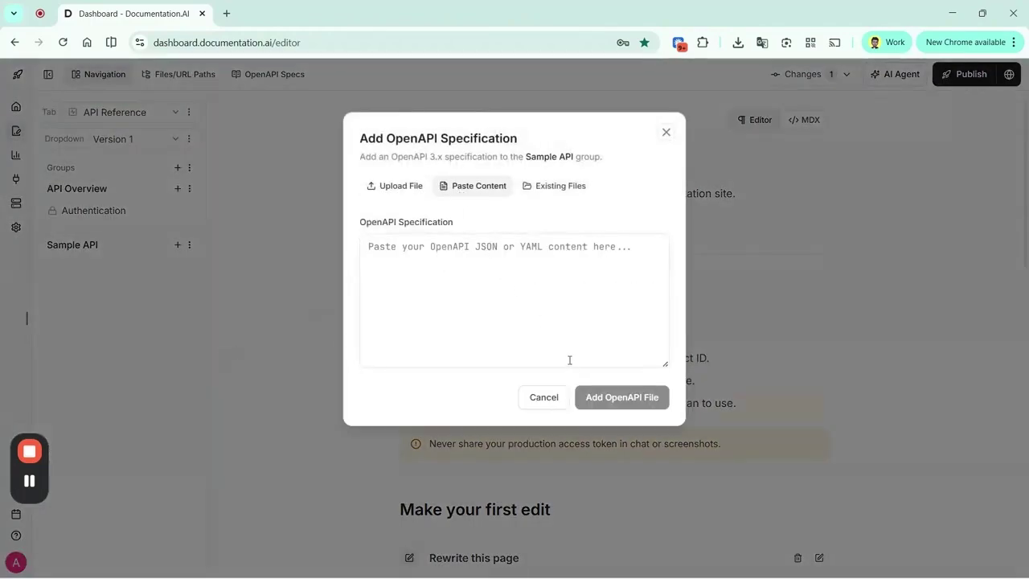
{"action": "key", "text": "ctrl+v"}
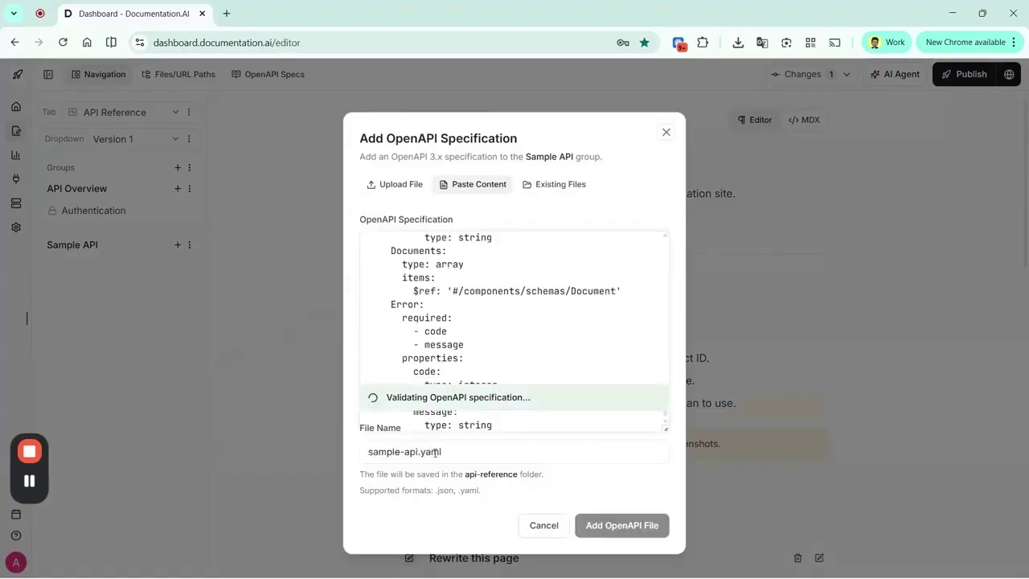
{"action": "left_click", "coordinate": [653, 527]}
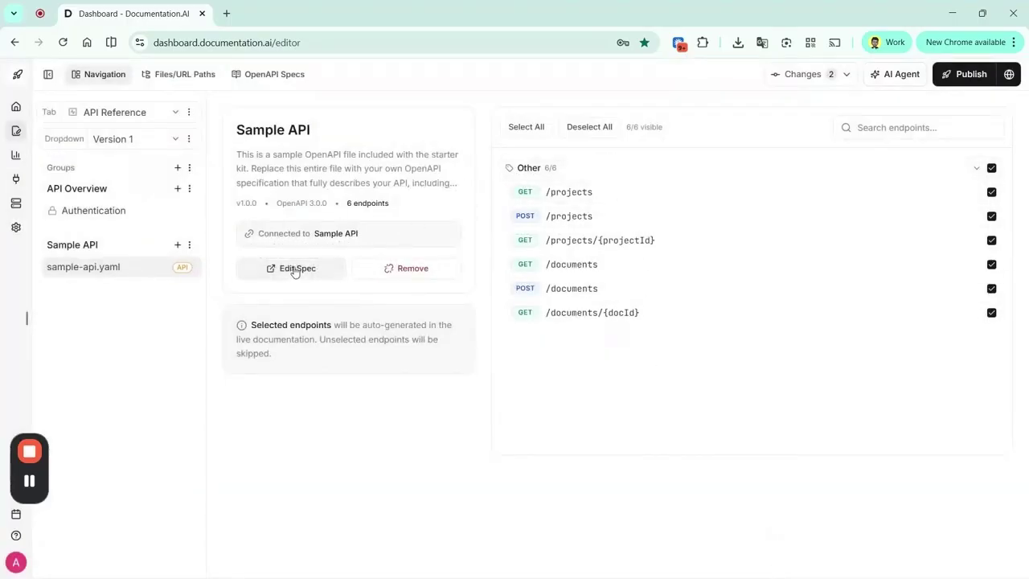
Check the added spec, return to the navigation tree, and publish the documentation
{"action": "left_click", "coordinate": [246, 274]}
{"action": "left_click", "coordinate": [99, 73]}
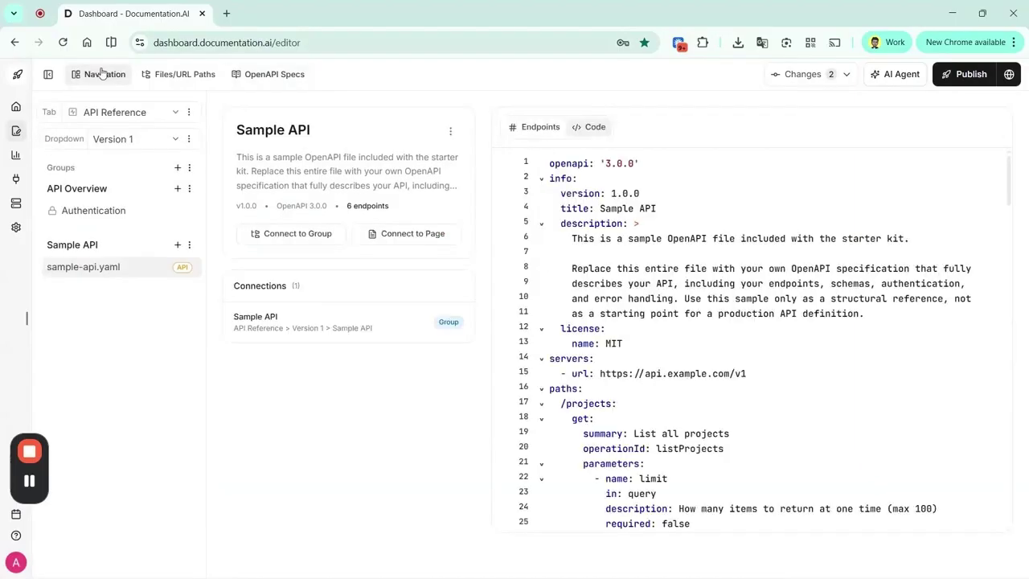
{"action": "left_click", "coordinate": [968, 74]}
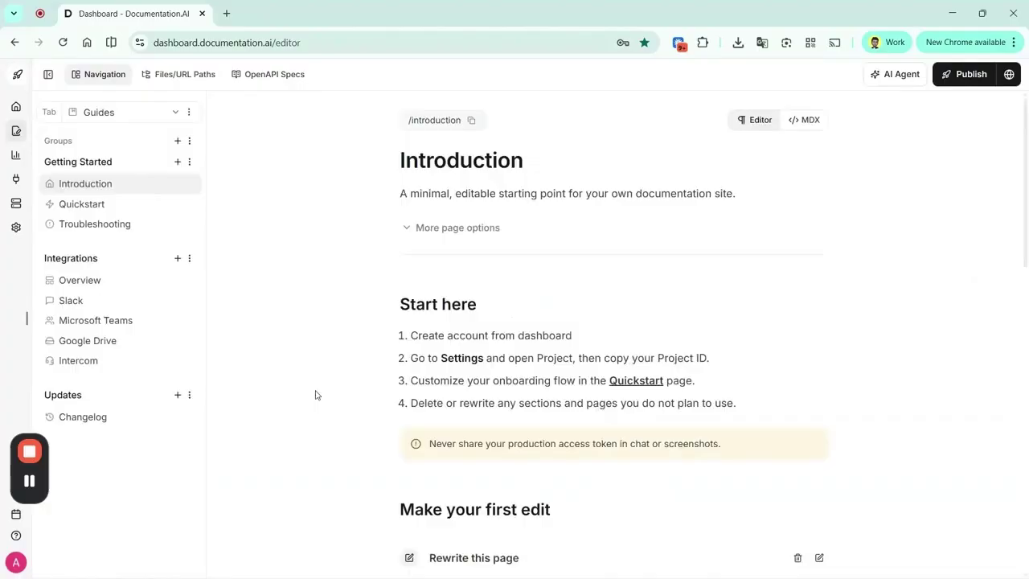
Load the published ACME site privately and confirm API Reference lists the Sample API group
{"action": "key", "text": "ctrl+shift+n"}
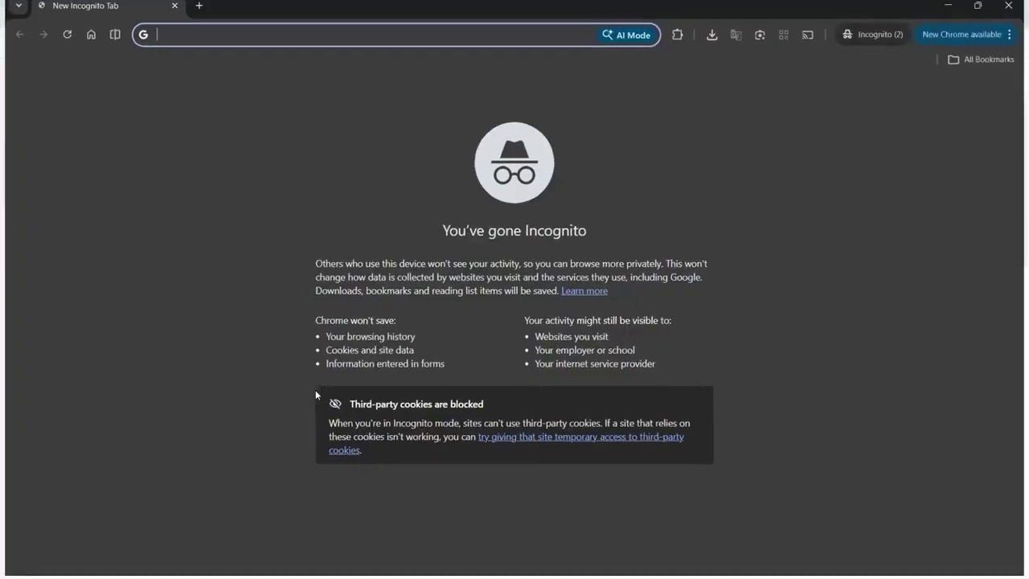
{"action": "type", "text": "acme-1771408836.documentationai.com"}
{"action": "key", "text": "Return"}
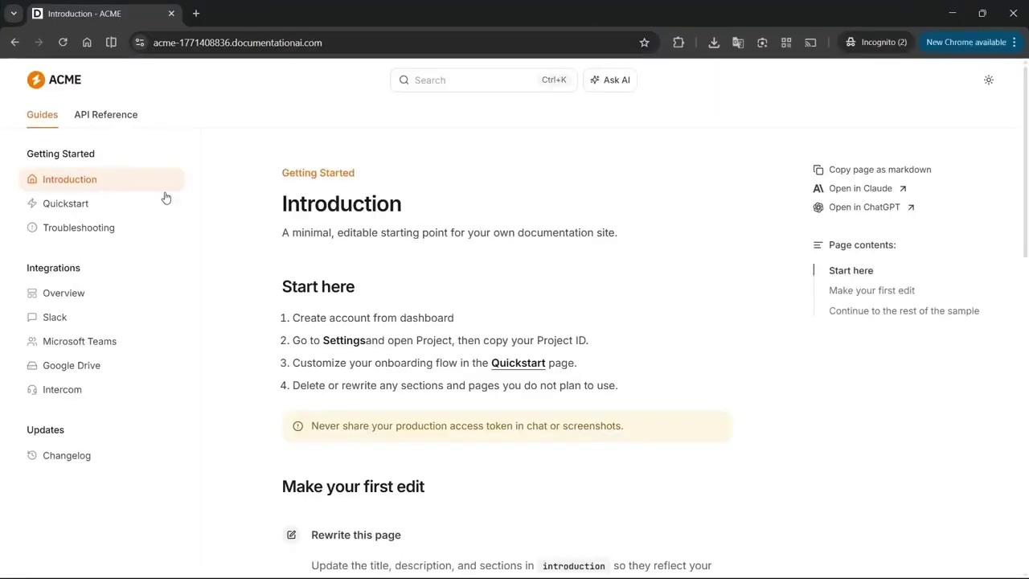
{"action": "left_click", "coordinate": [127, 127]}
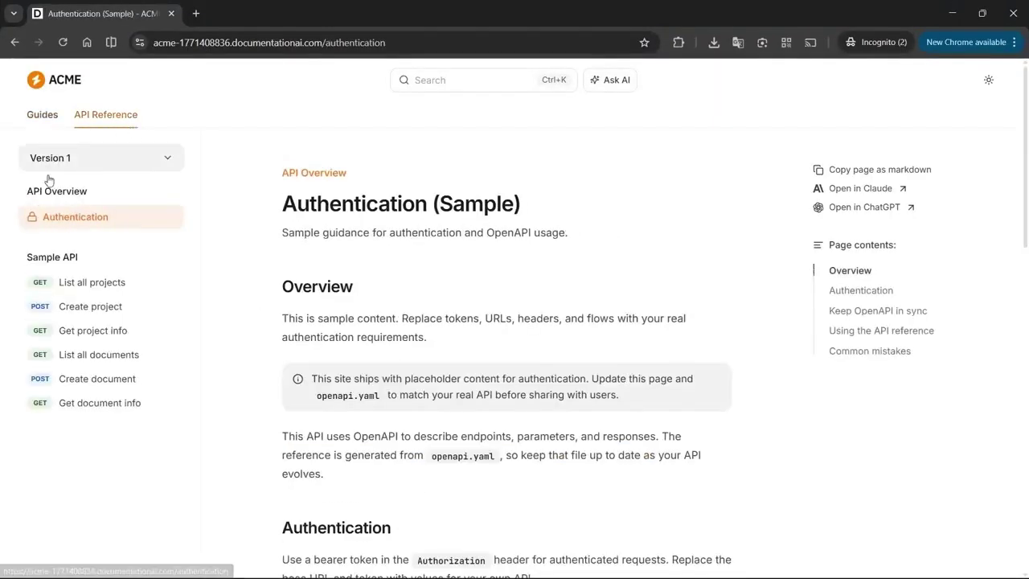
{"action": "double_click", "coordinate": [33, 259]}
{"action": "left_click_drag", "start_coordinate": [32, 259], "coordinate": [98, 281]}
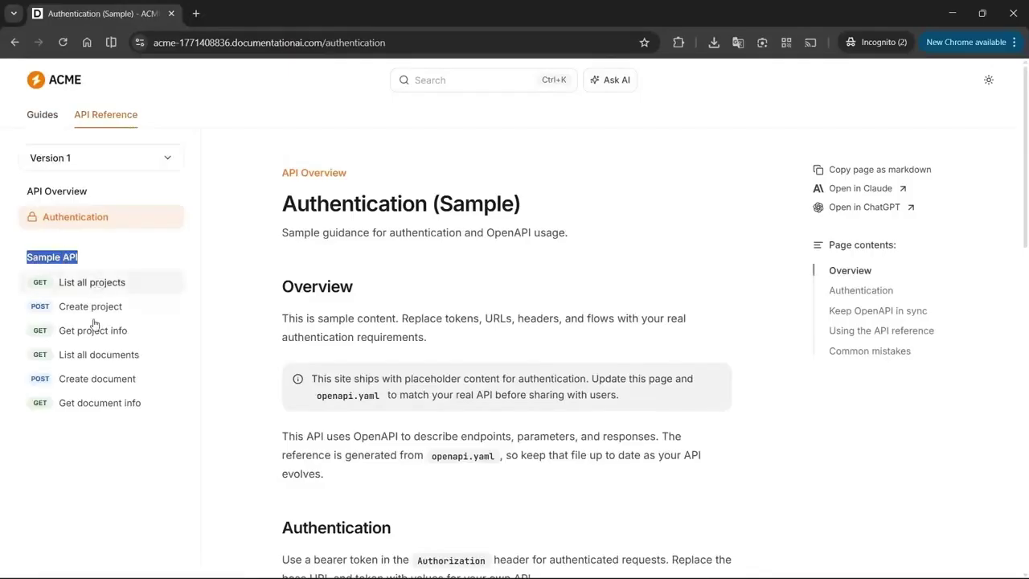
{"action": "key", "text": "alt+Left"}
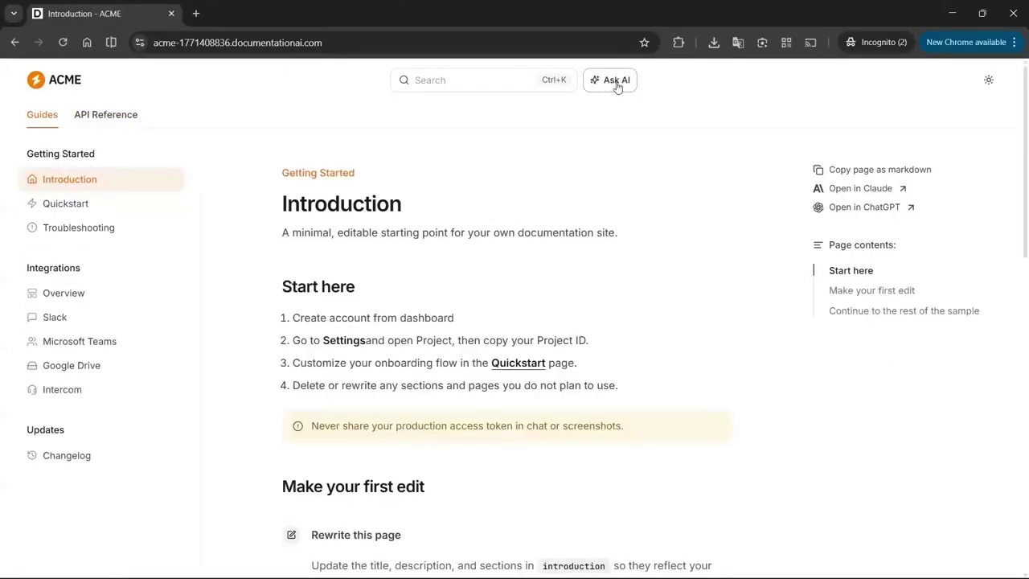
Ask the site's AI assistant 'How can I integrate slack and intercom' and review its answer
{"action": "left_click", "coordinate": [617, 83]}
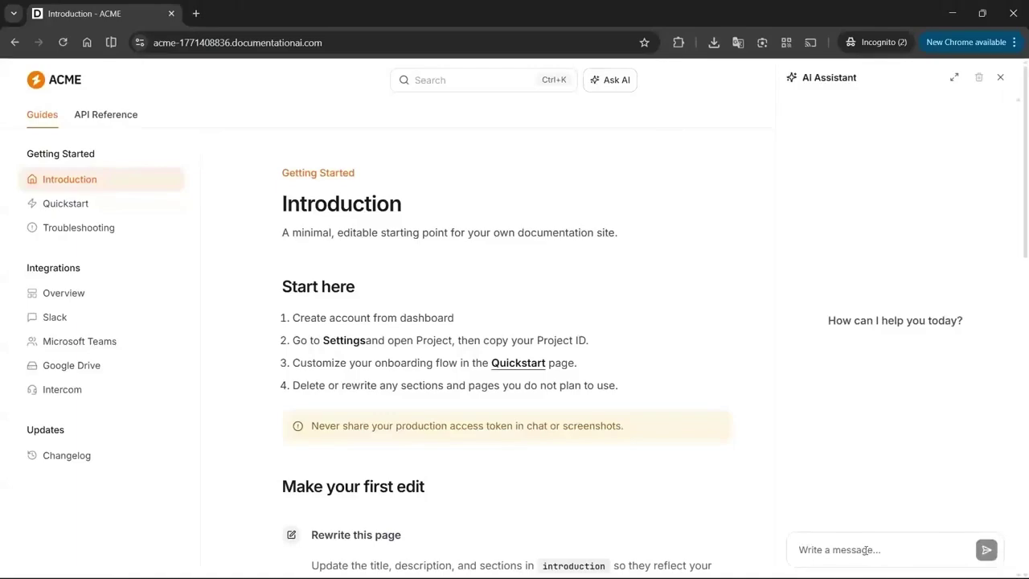
{"action": "type", "text": "How can I integrate slack"}
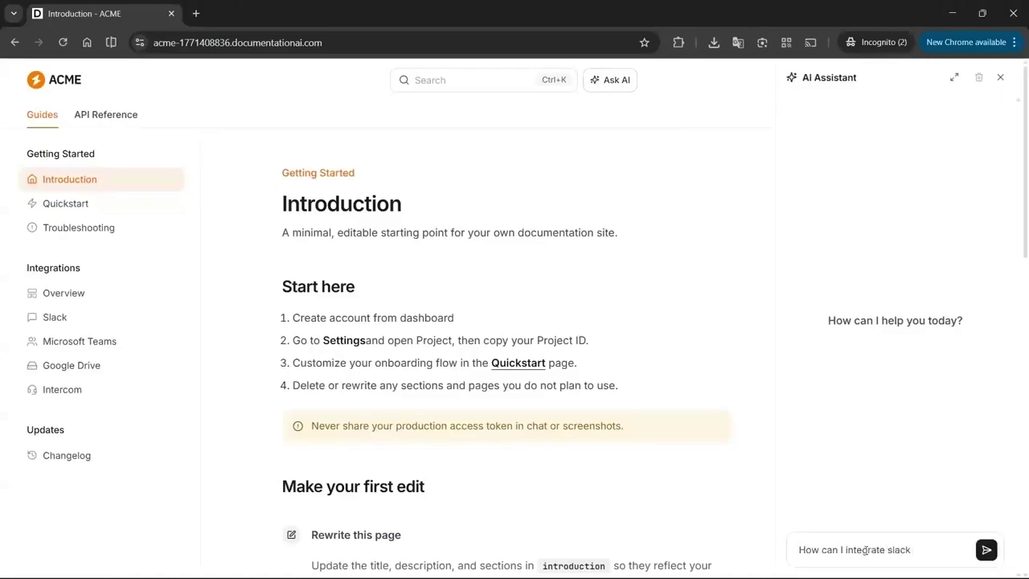
{"action": "type", "text": " and intercom"}
{"action": "key", "text": "Return"}
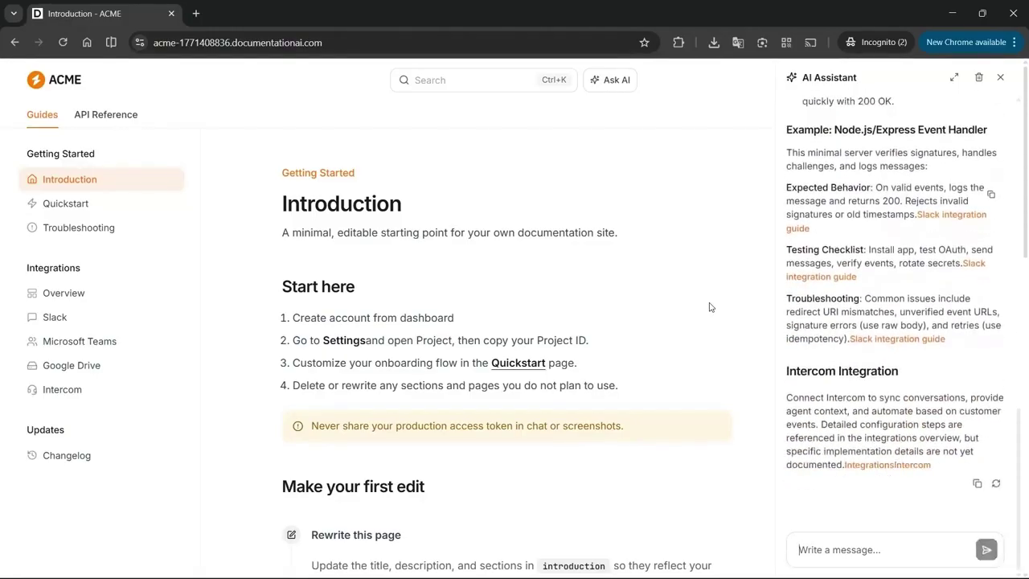
{"action": "scroll", "coordinate": [901, 250], "scroll_direction": "up", "scroll_amount": 4}
{"action": "scroll", "coordinate": [899, 253], "scroll_direction": "up", "scroll_amount": 5}
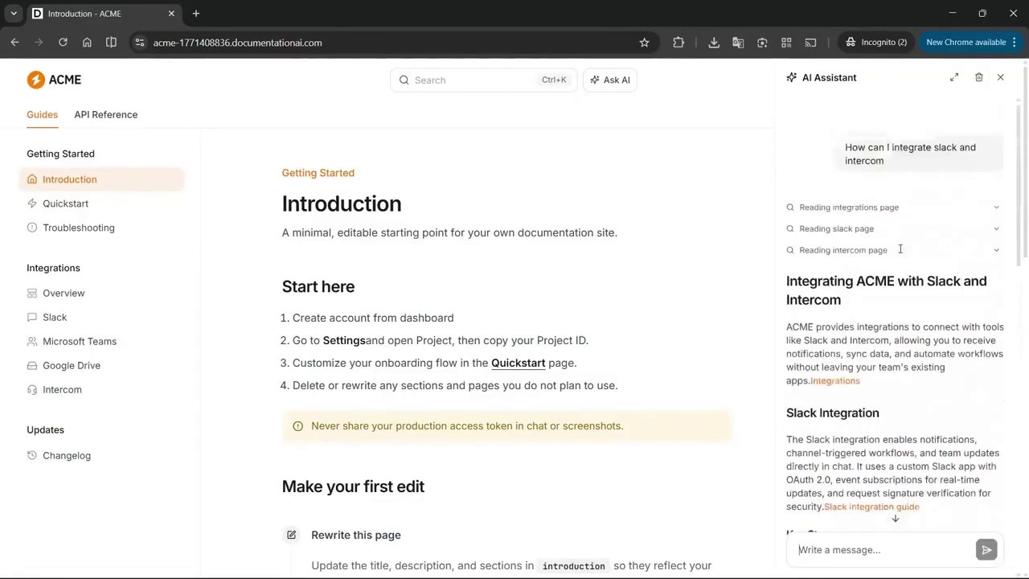